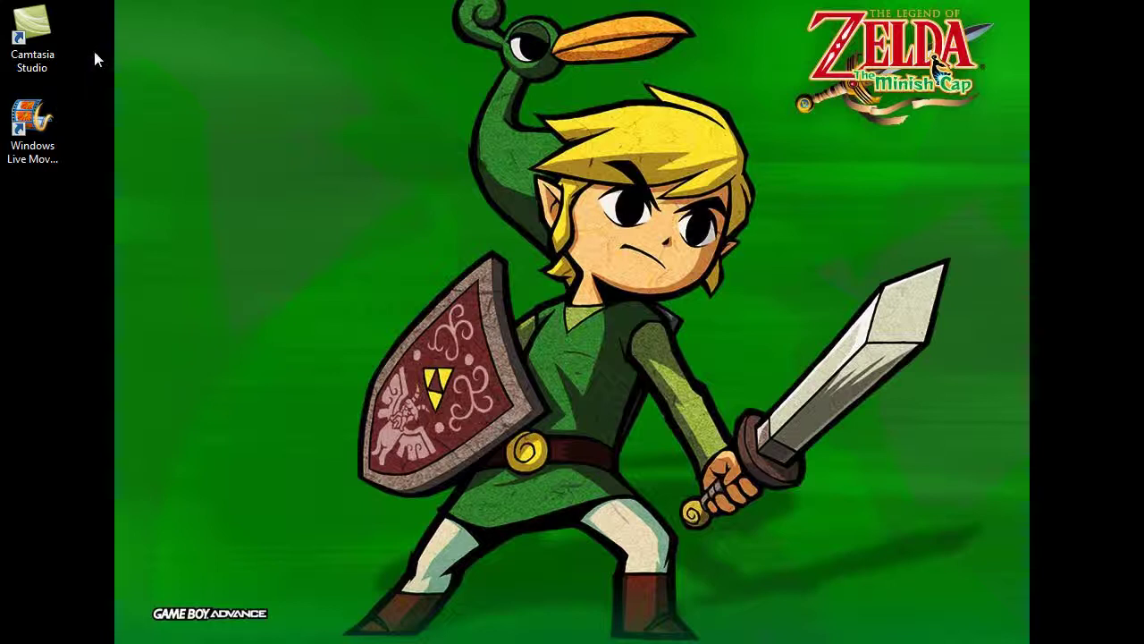
drag(96, 43, 14, 183)
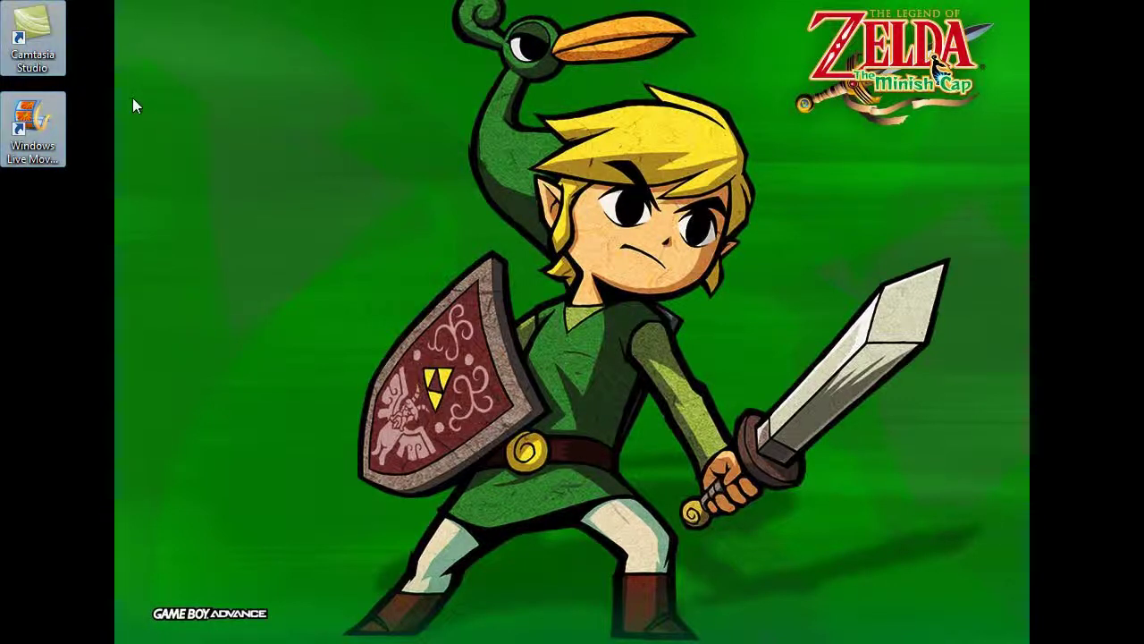
click(136, 49)
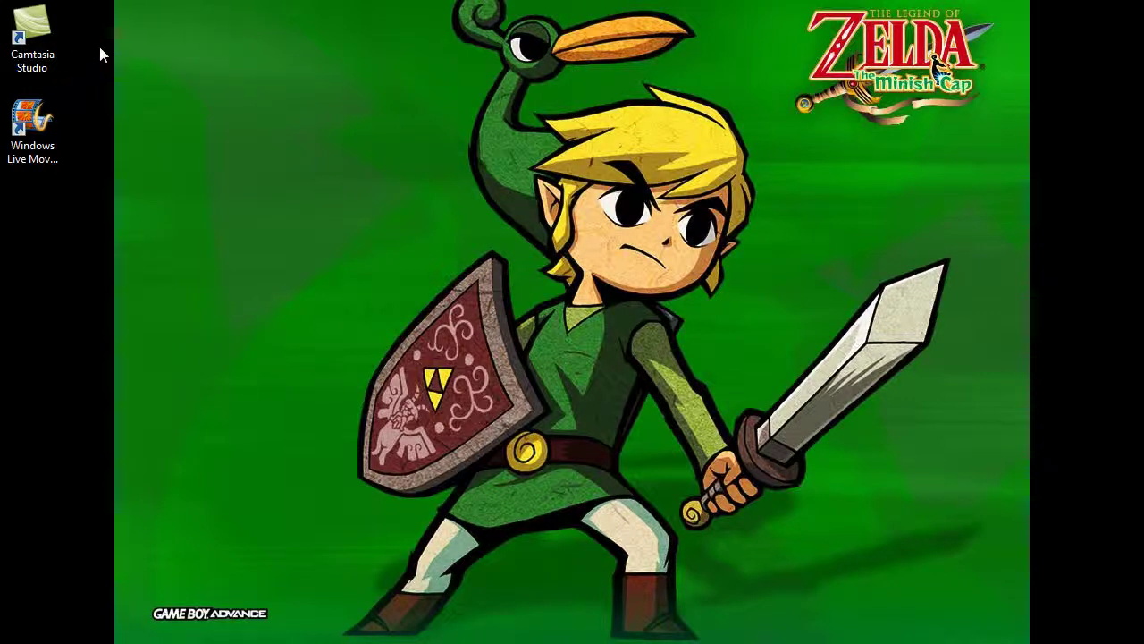
click(45, 41)
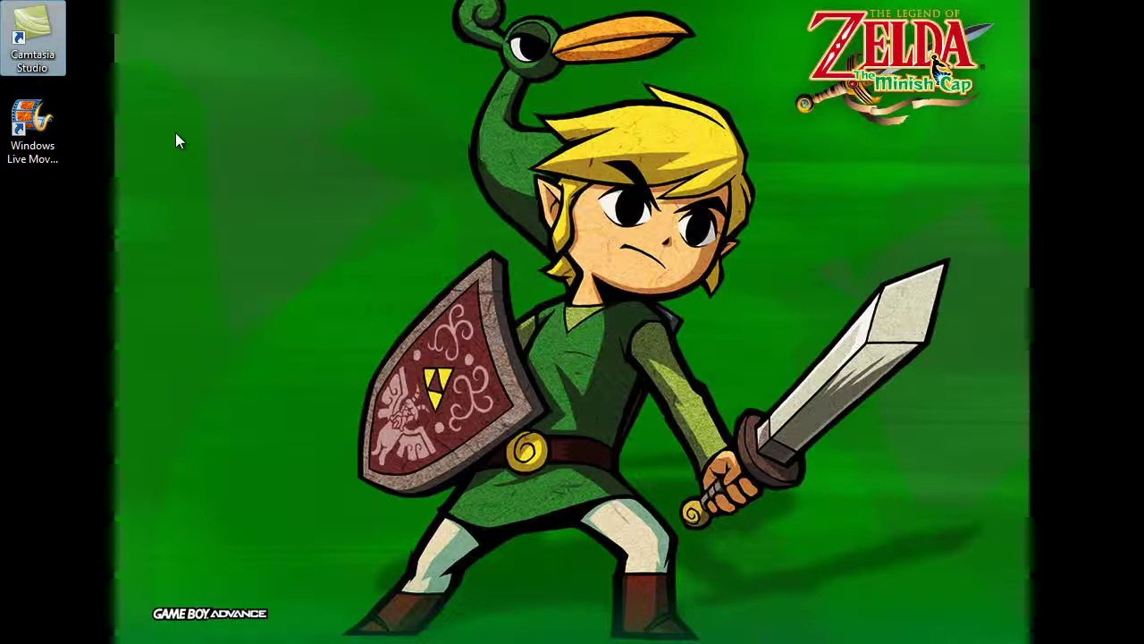
drag(180, 136, 42, 187)
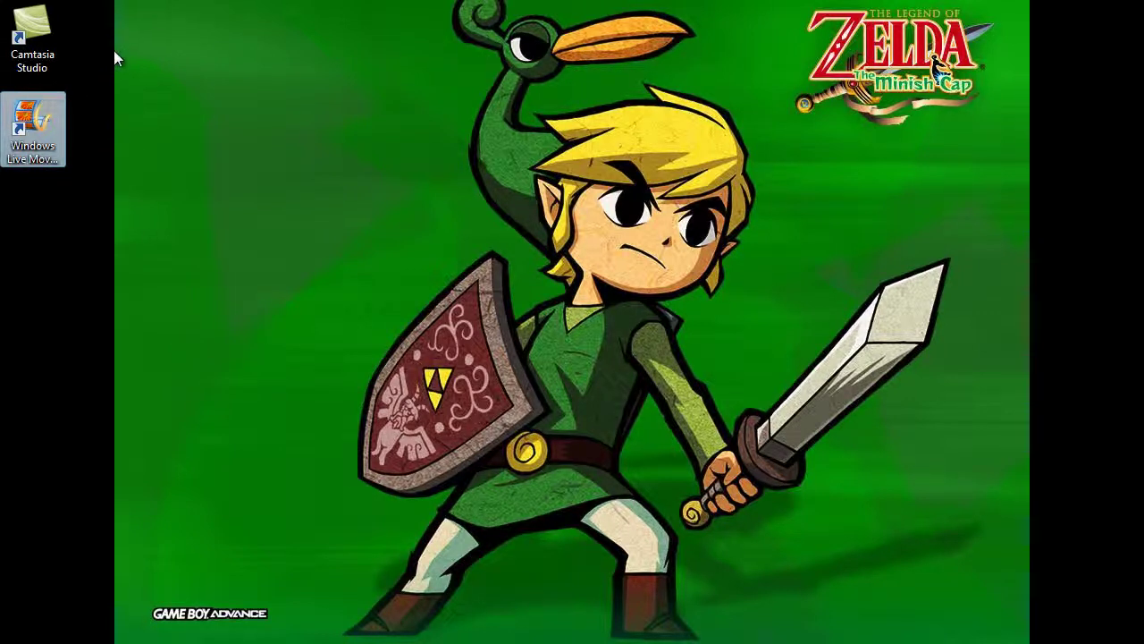
click(11, 40)
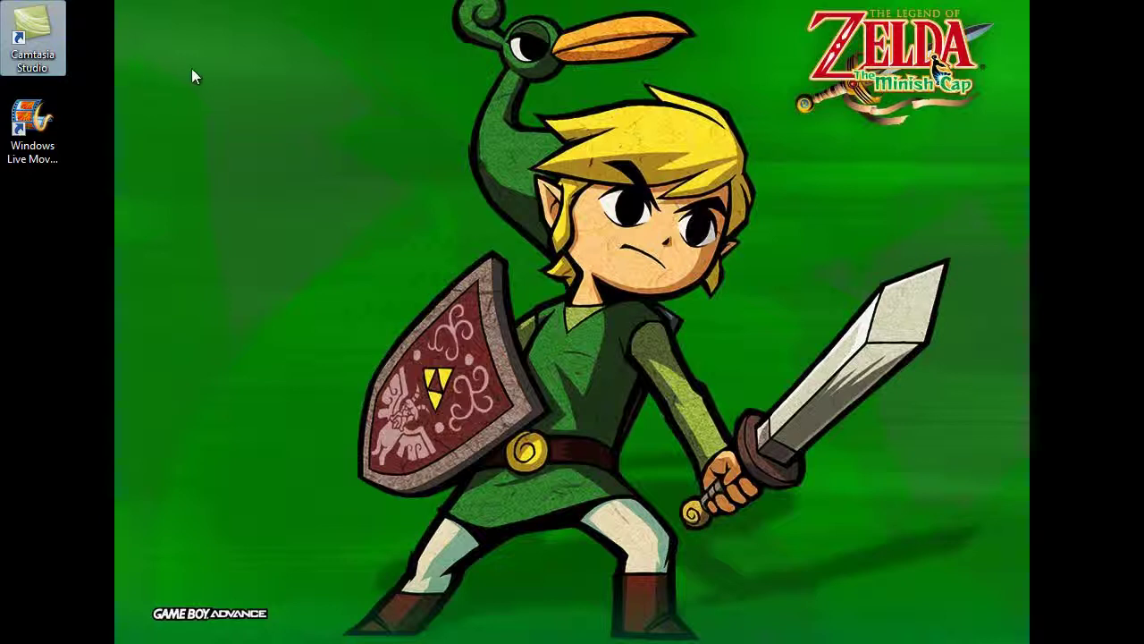
click(427, 84)
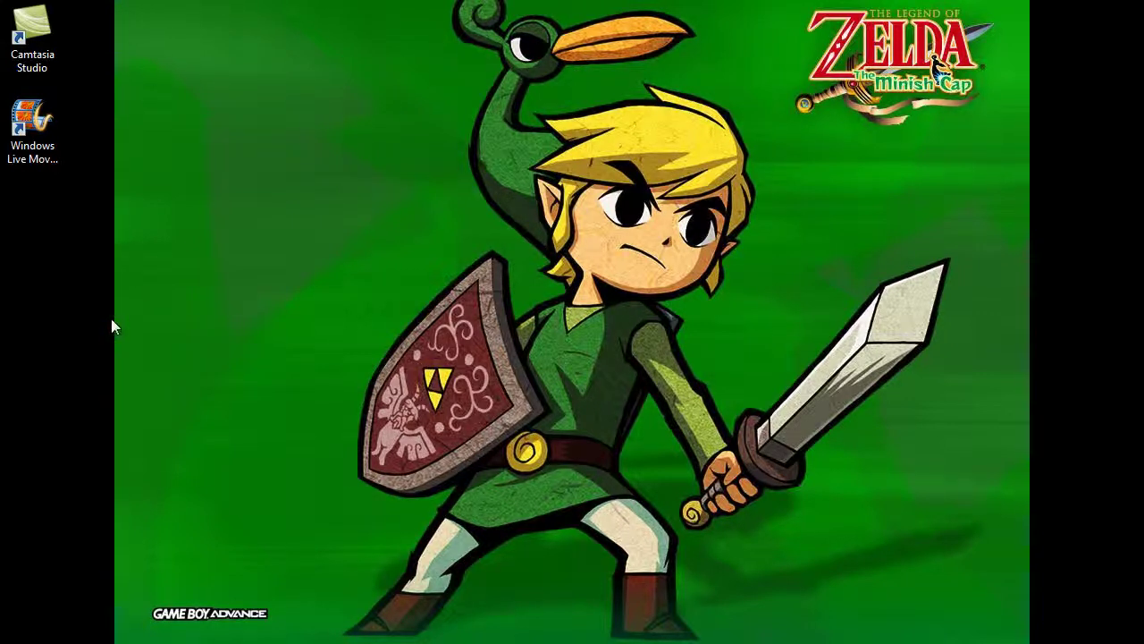
Open Windows Live Movie Maker, dismiss the Dial-up Connection dialog and bring up the project's aspect ratio options
double_click(43, 129)
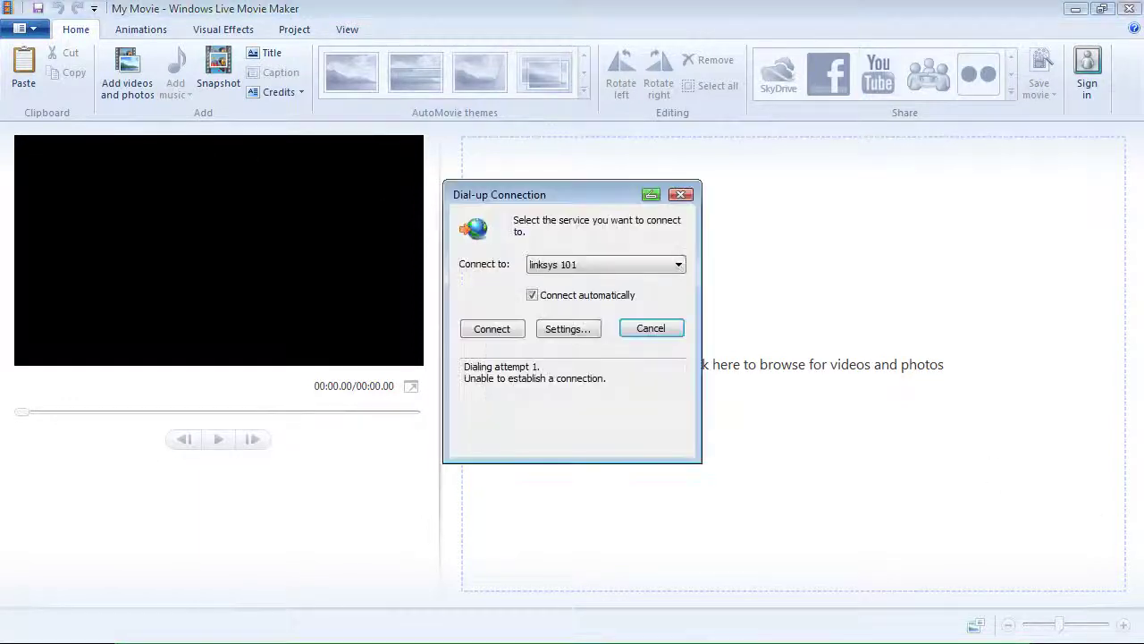
click(680, 195)
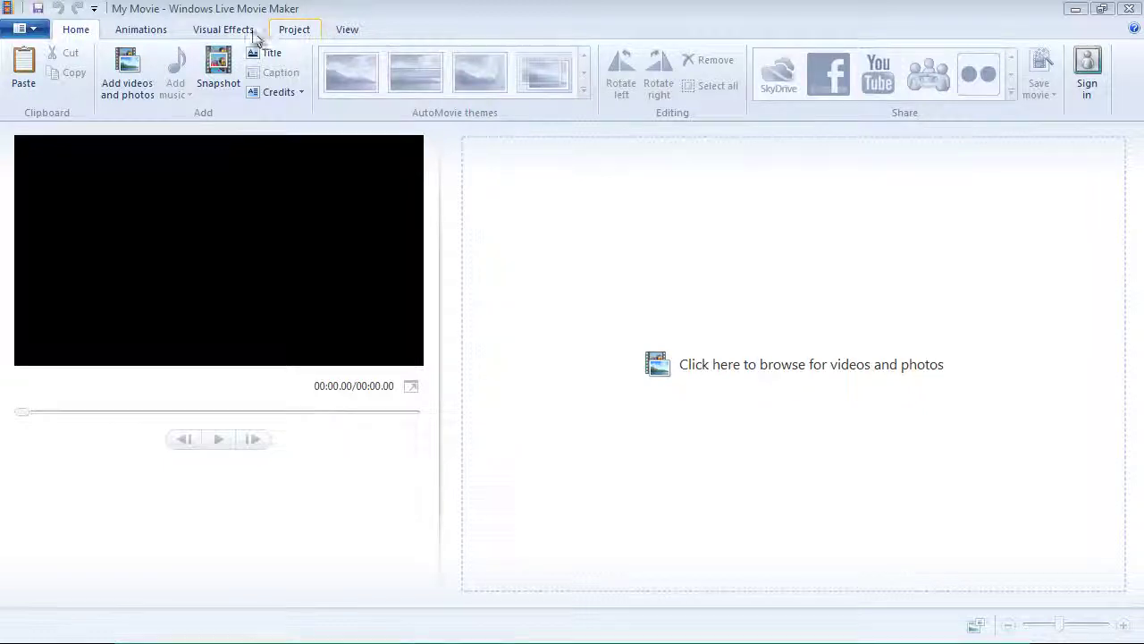
click(288, 32)
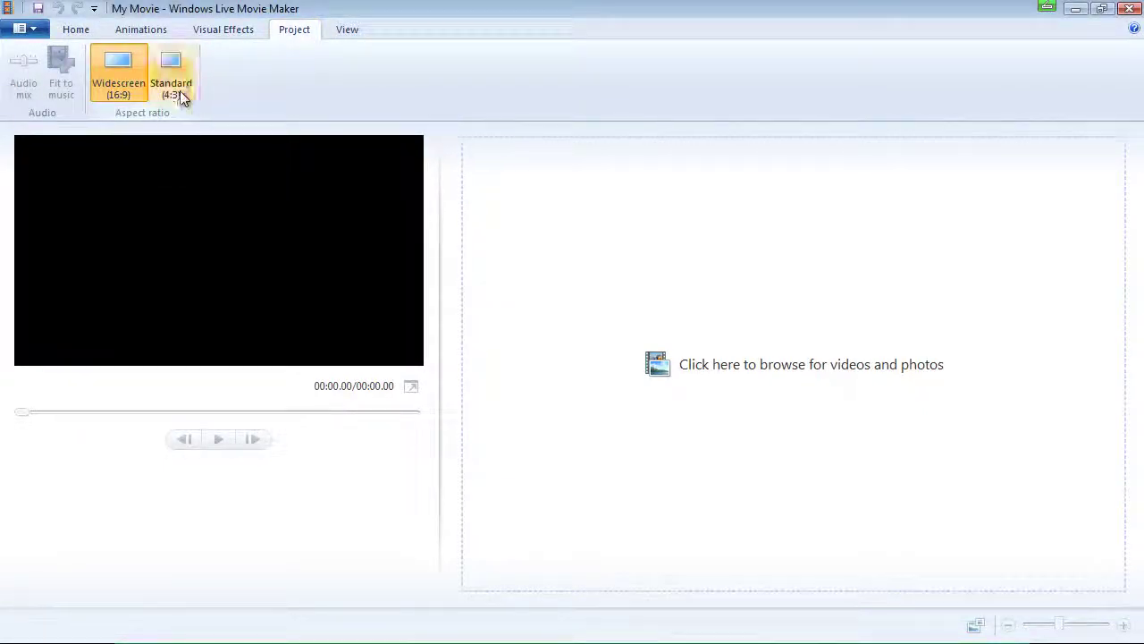
click(184, 99)
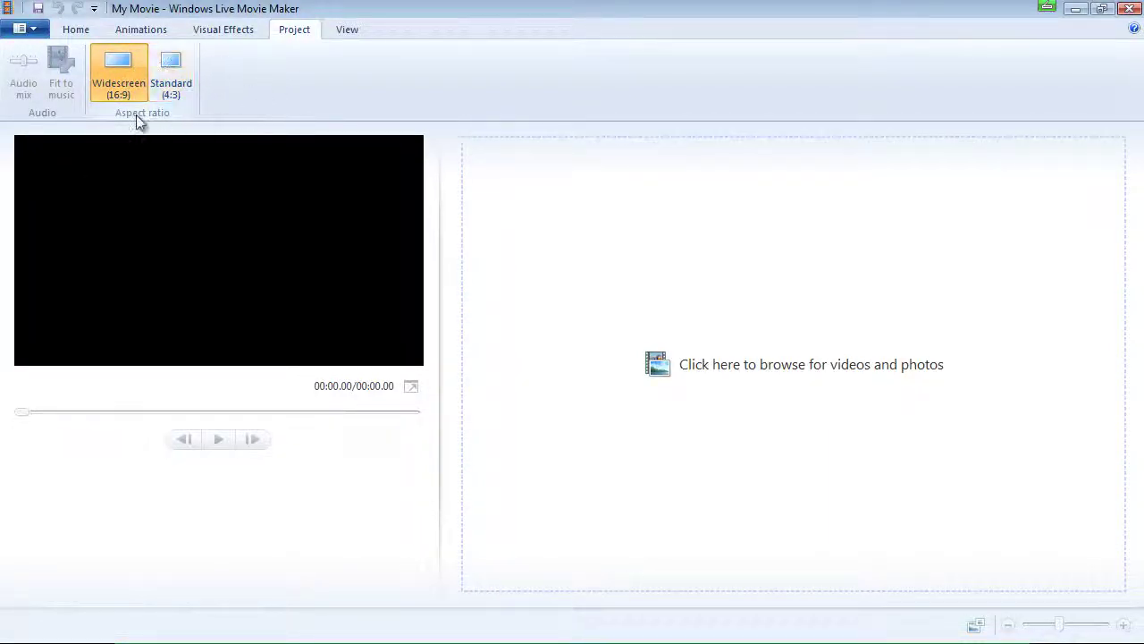
Add the clip Video 2 from the Videos folder to the movie project
click(72, 31)
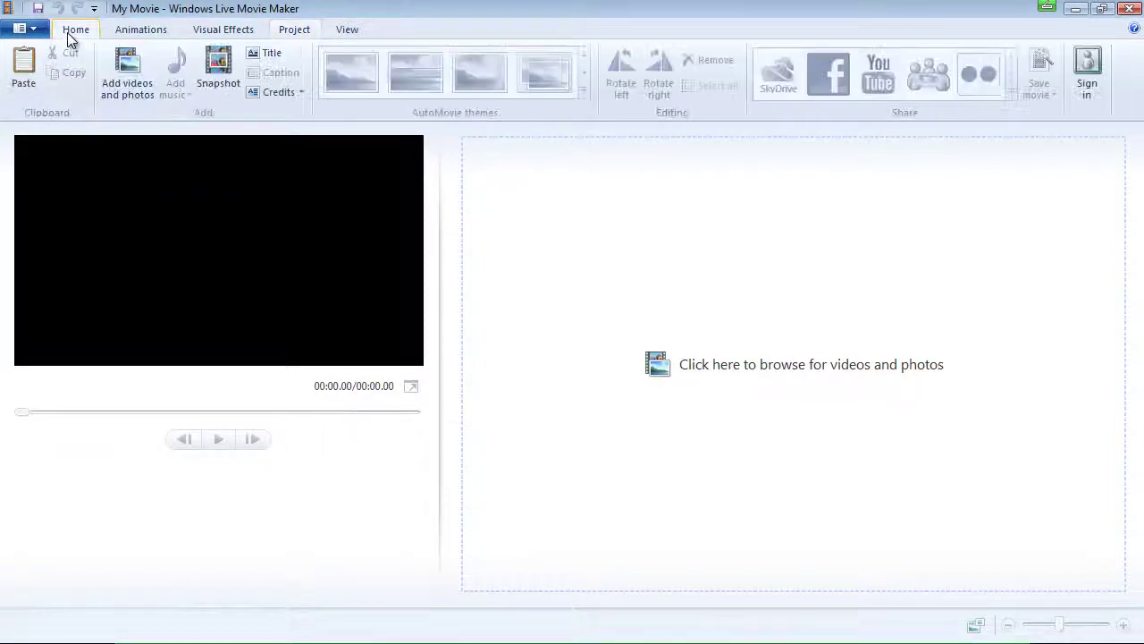
click(137, 93)
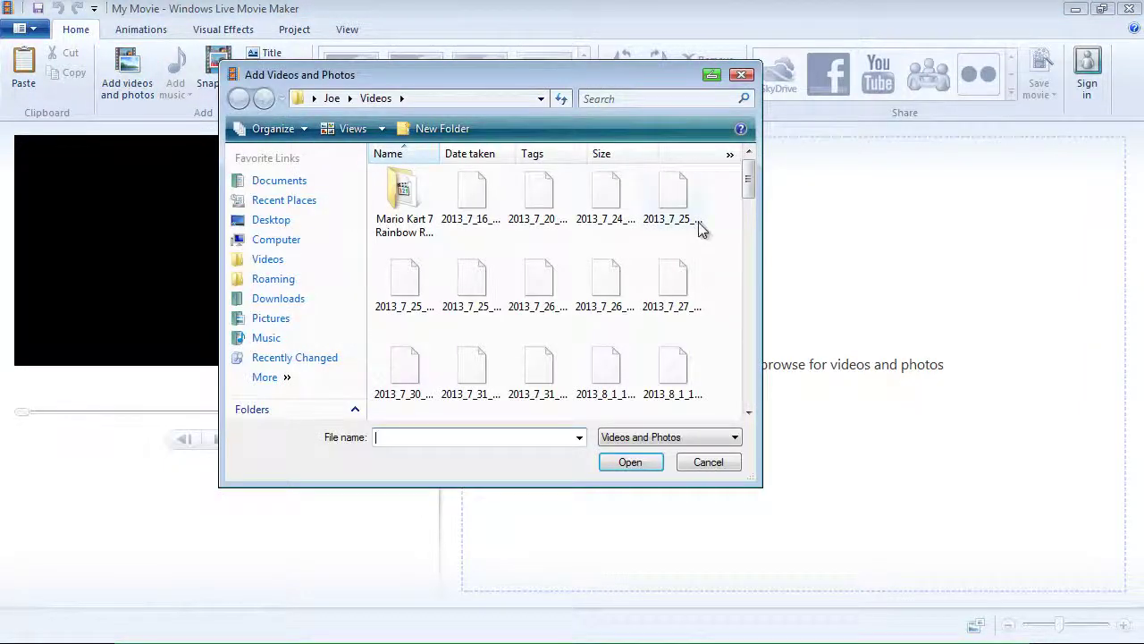
drag(749, 184, 754, 322)
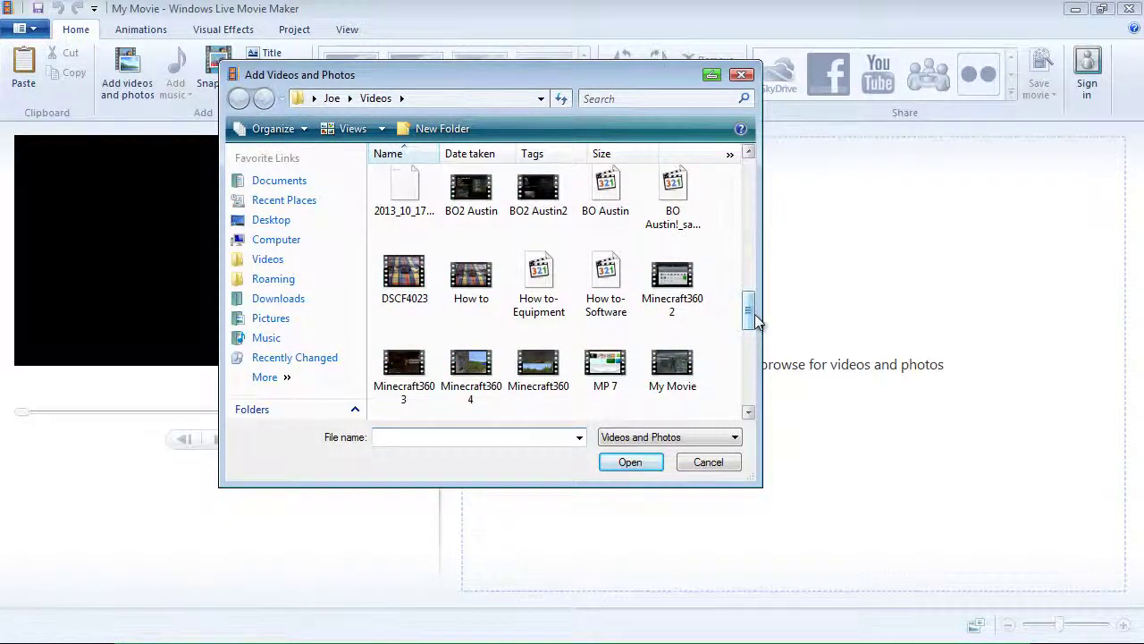
drag(755, 322, 751, 393)
click(603, 322)
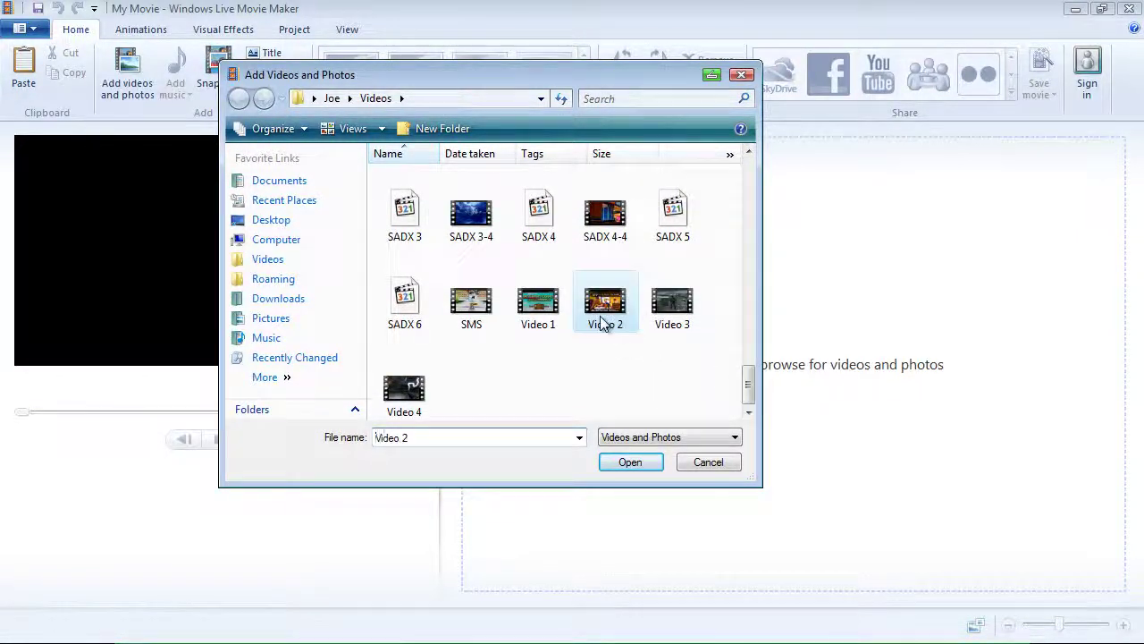
click(624, 465)
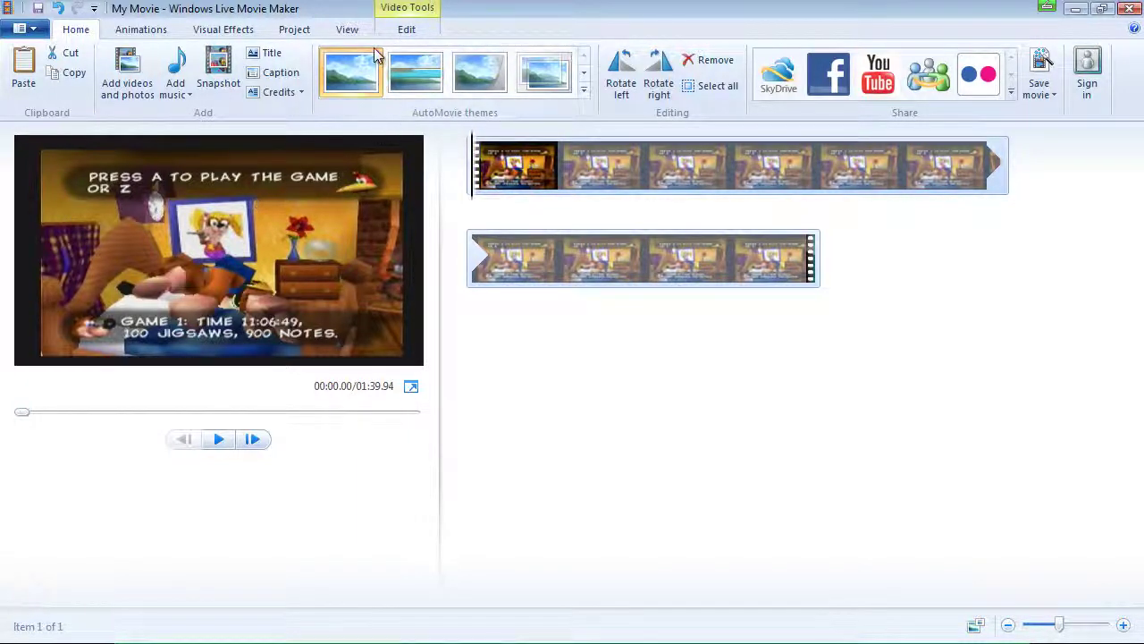
Try the Standard (4:3) aspect ratio on the project and return it to Widescreen (16:9)
click(347, 28)
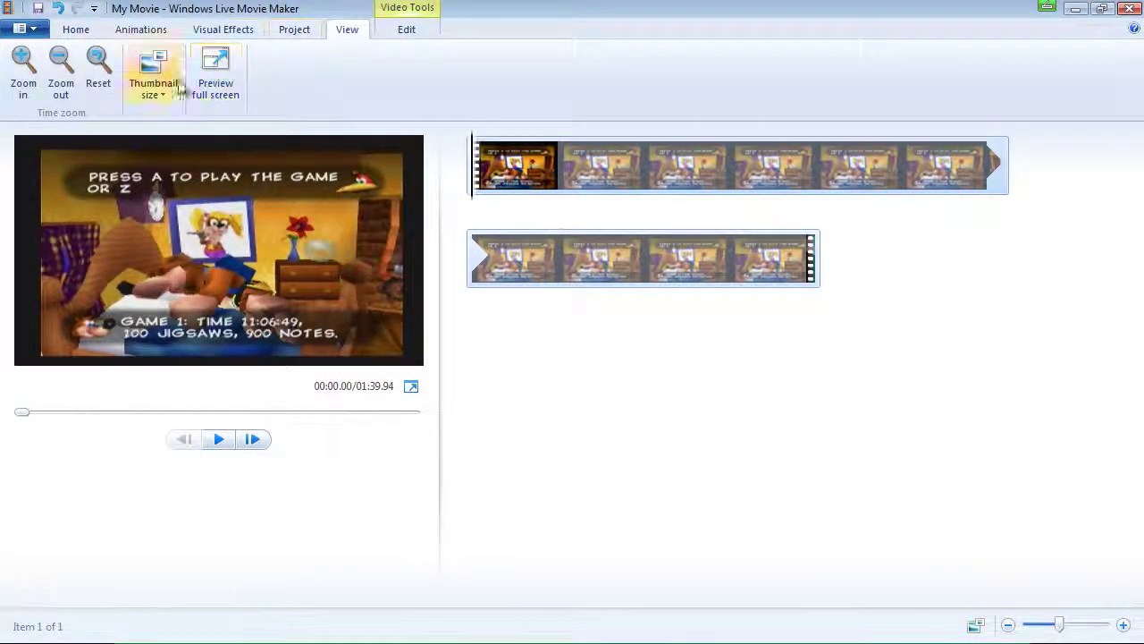
click(291, 30)
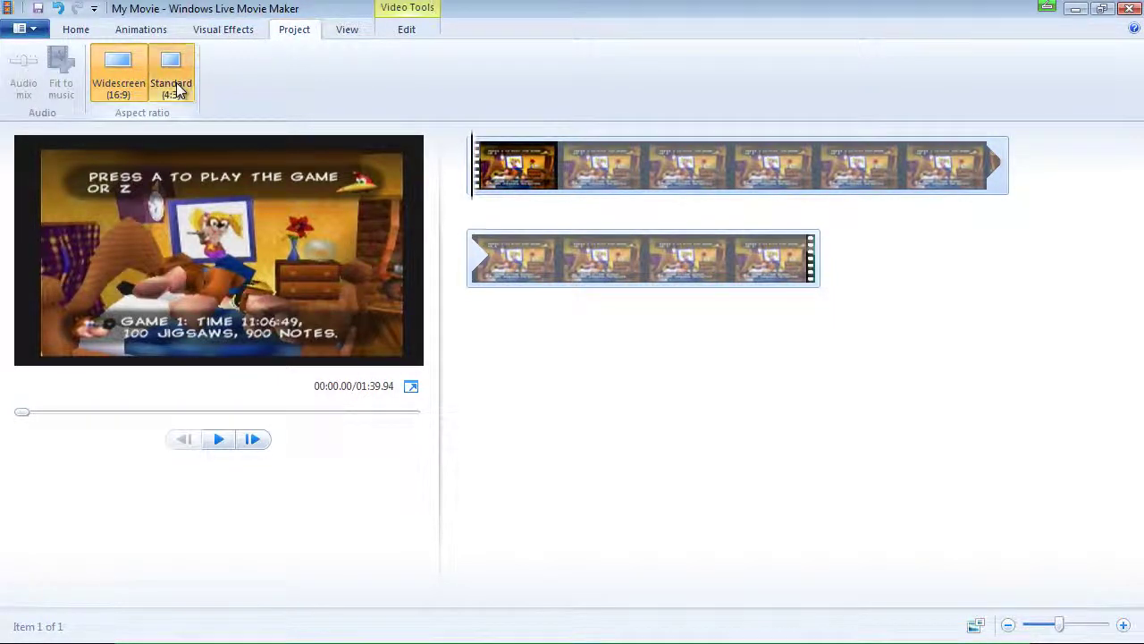
click(172, 88)
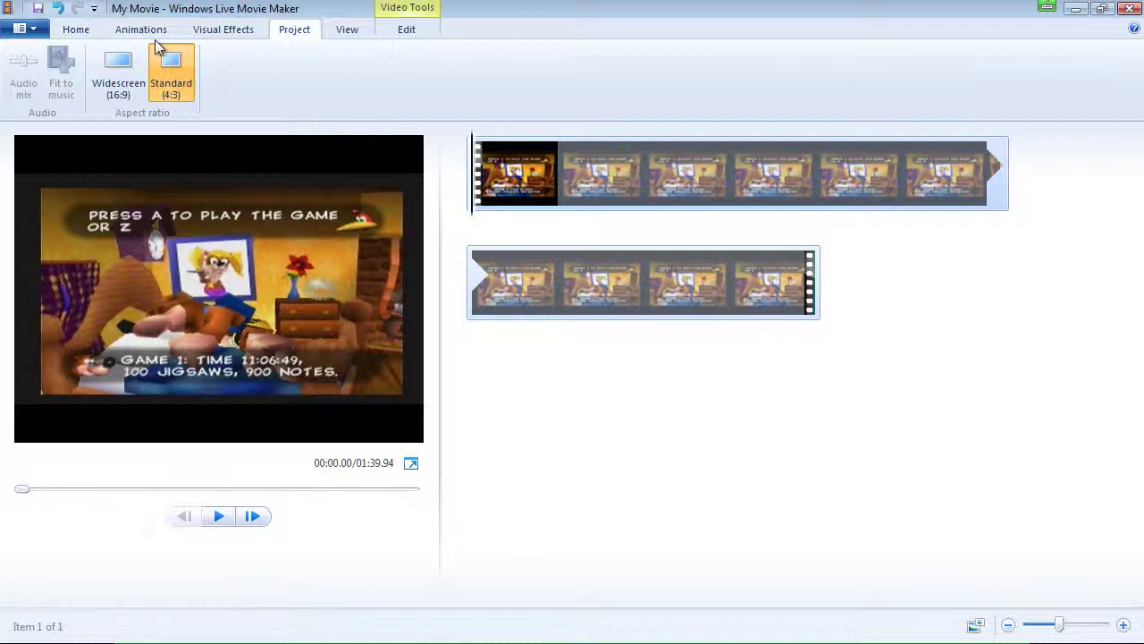
click(120, 81)
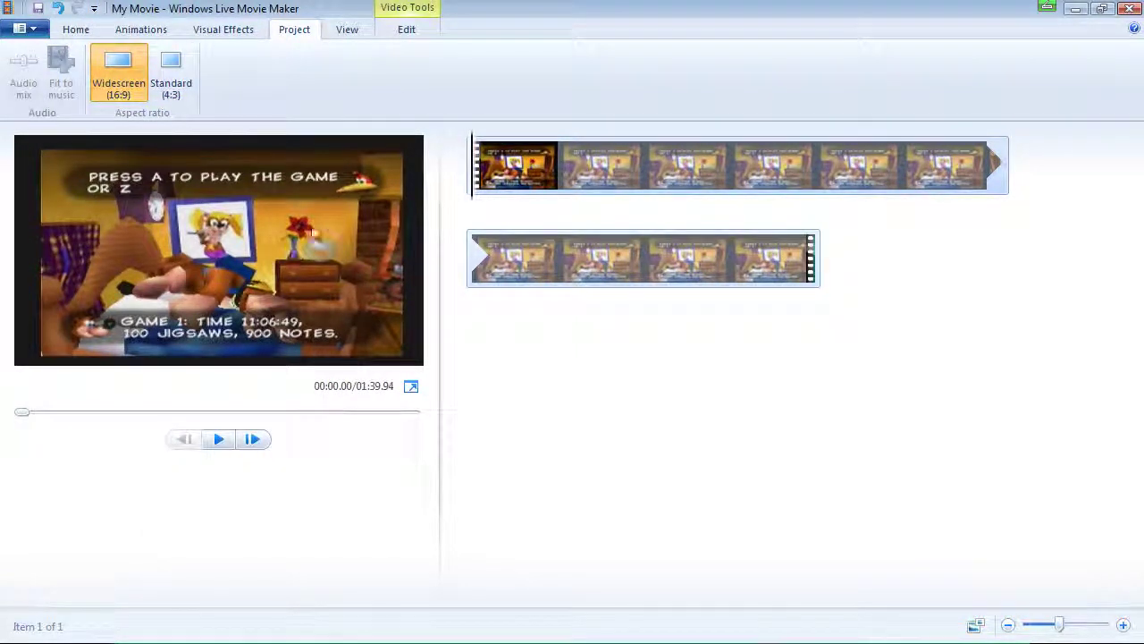
Save the movie as a Windows Media Video file named Test BK in the Videos folder
click(78, 32)
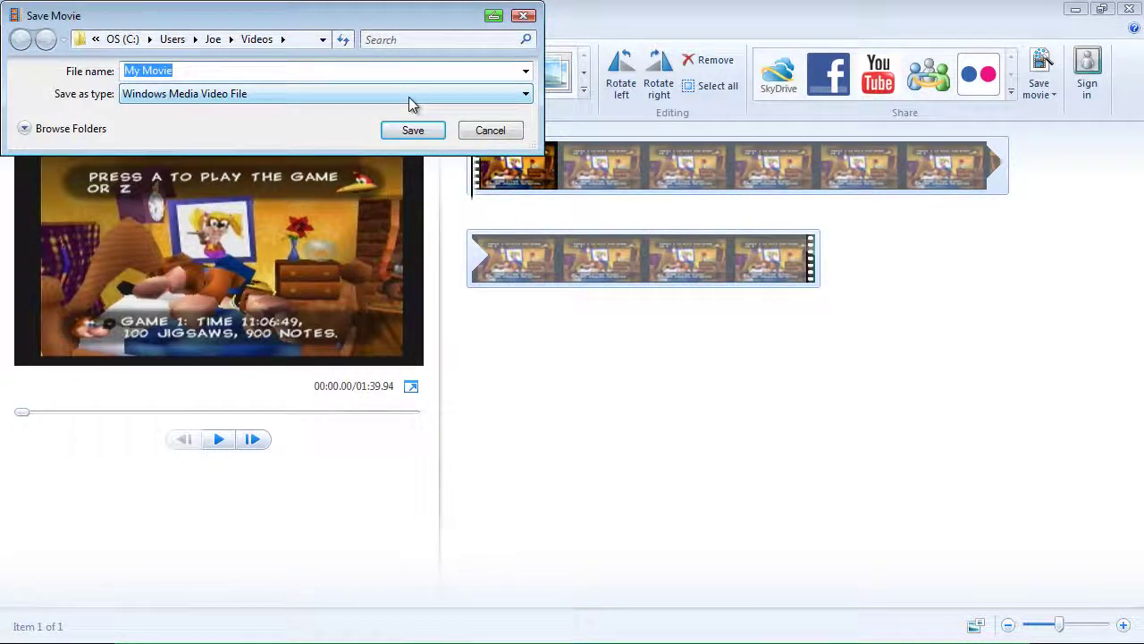
text(Test BK)
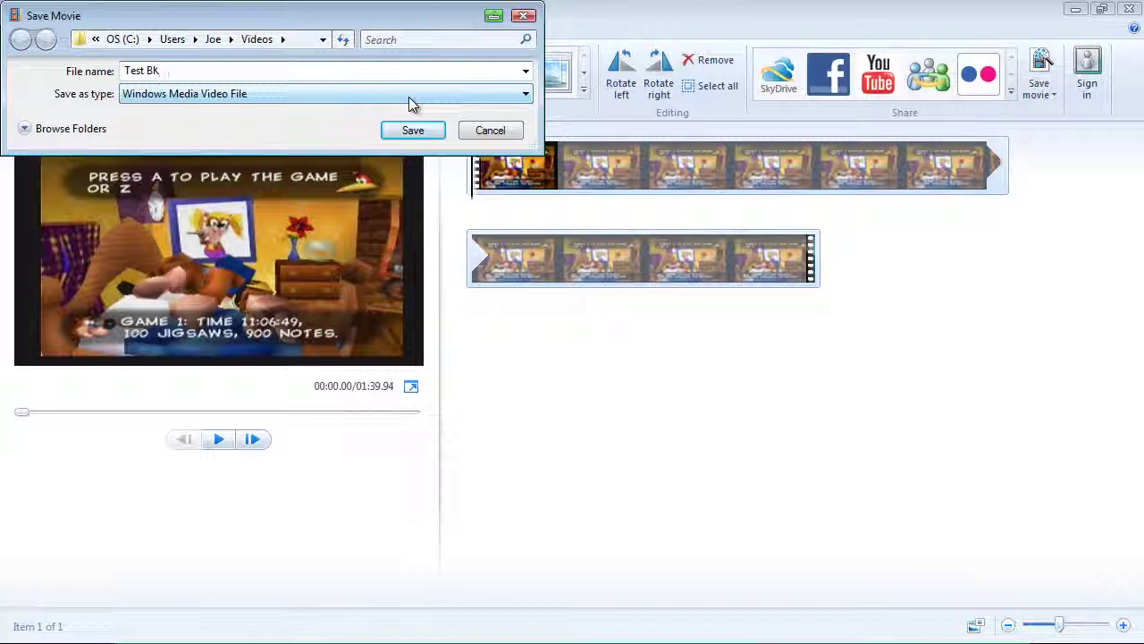
click(413, 131)
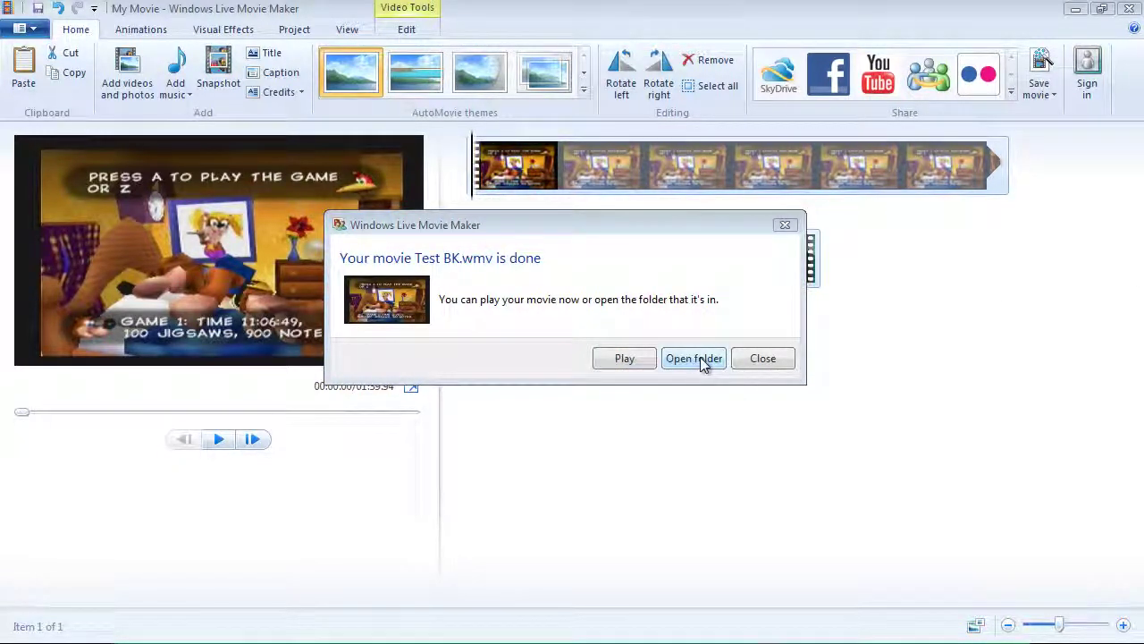
Open the exported movie's folder, watch Test BK enlarged in Windows Media Player, and close the player and folder
click(697, 360)
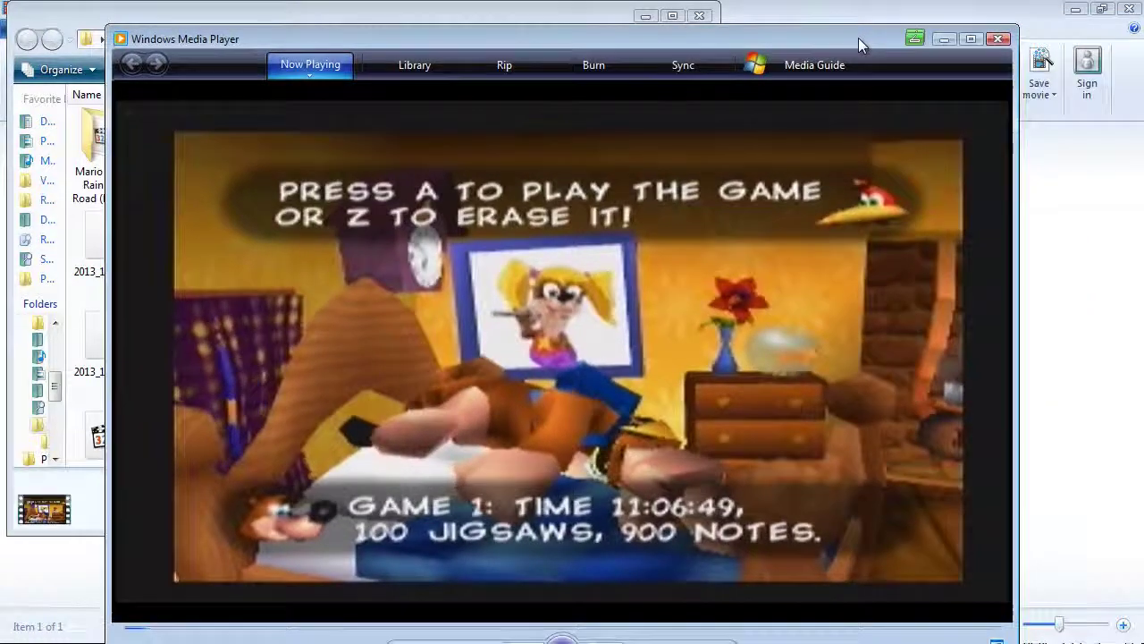
click(972, 39)
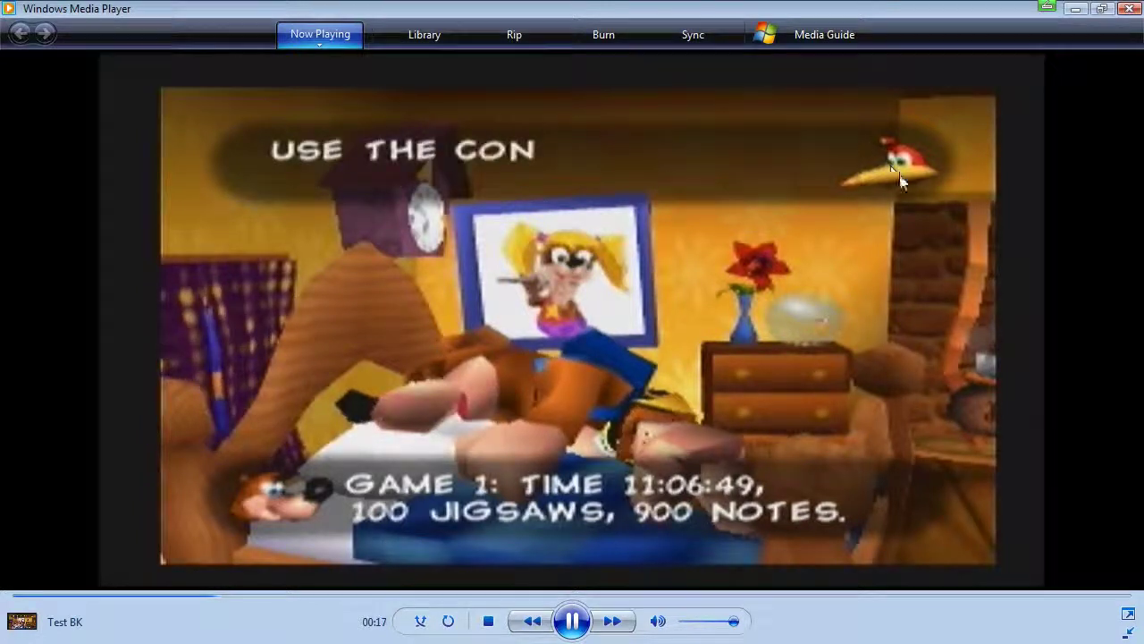
click(1129, 9)
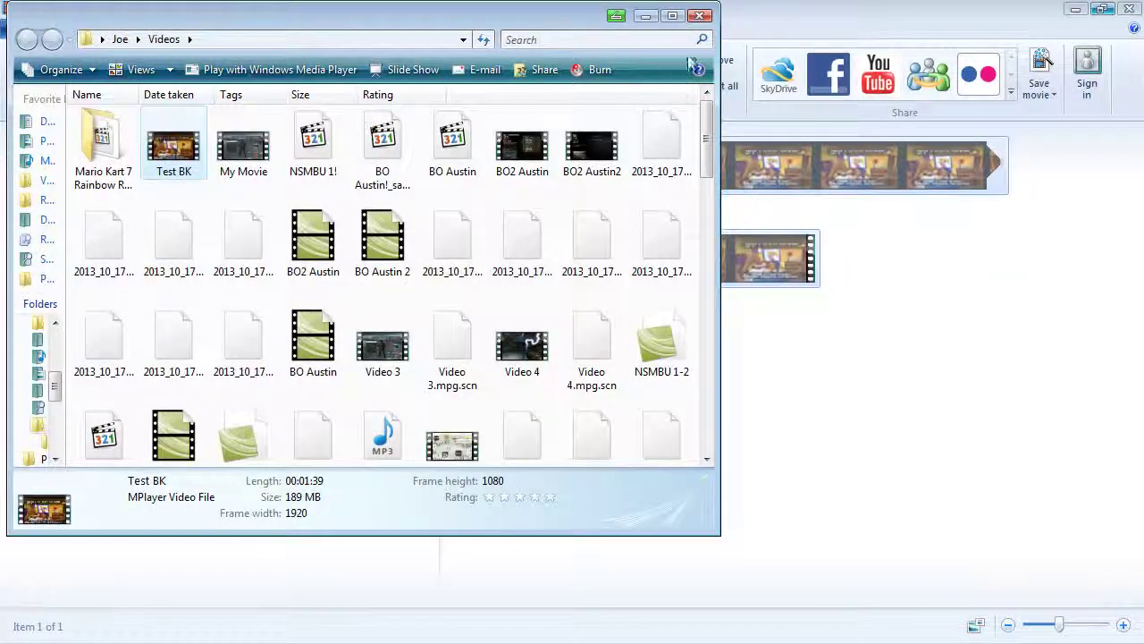
click(701, 16)
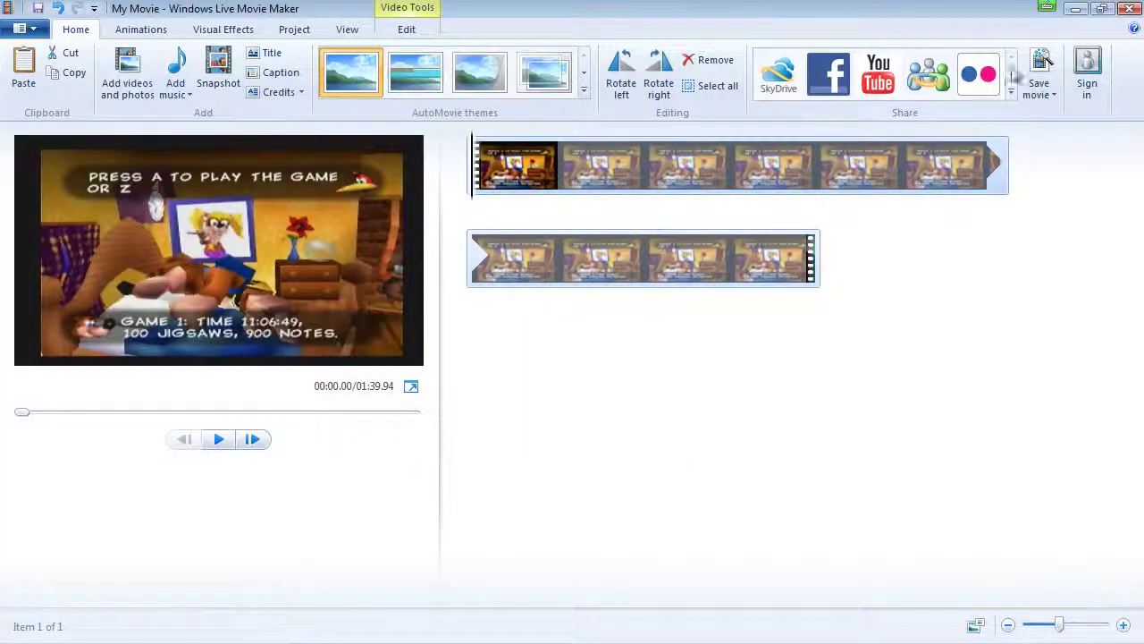
Close Windows Live Movie Maker without saving the project changes and open Camtasia Studio
click(1126, 10)
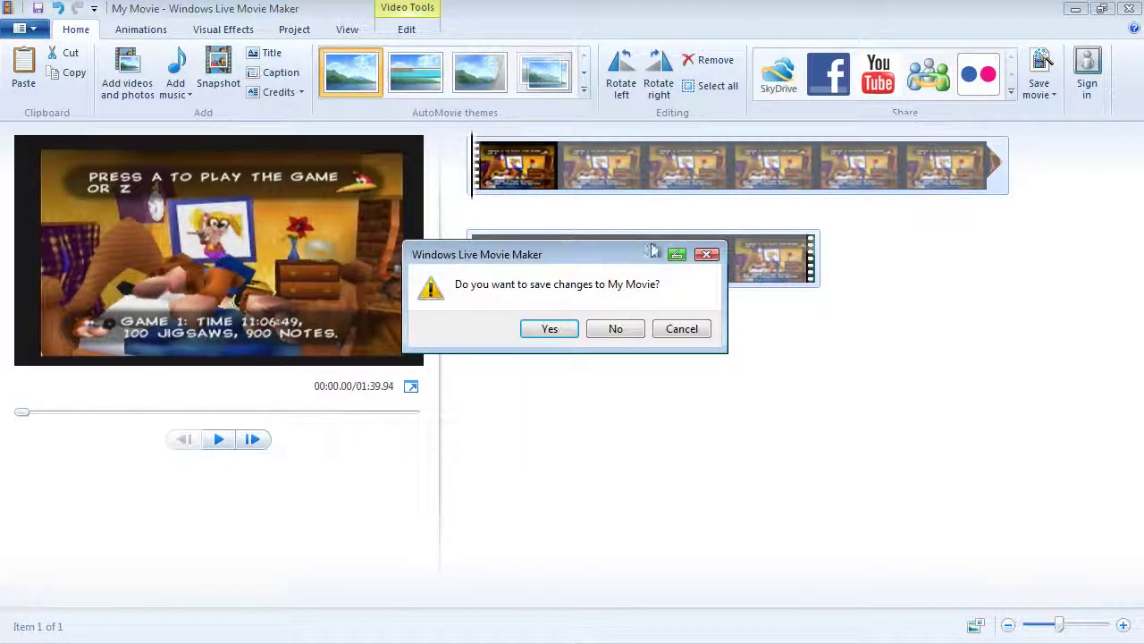
click(620, 333)
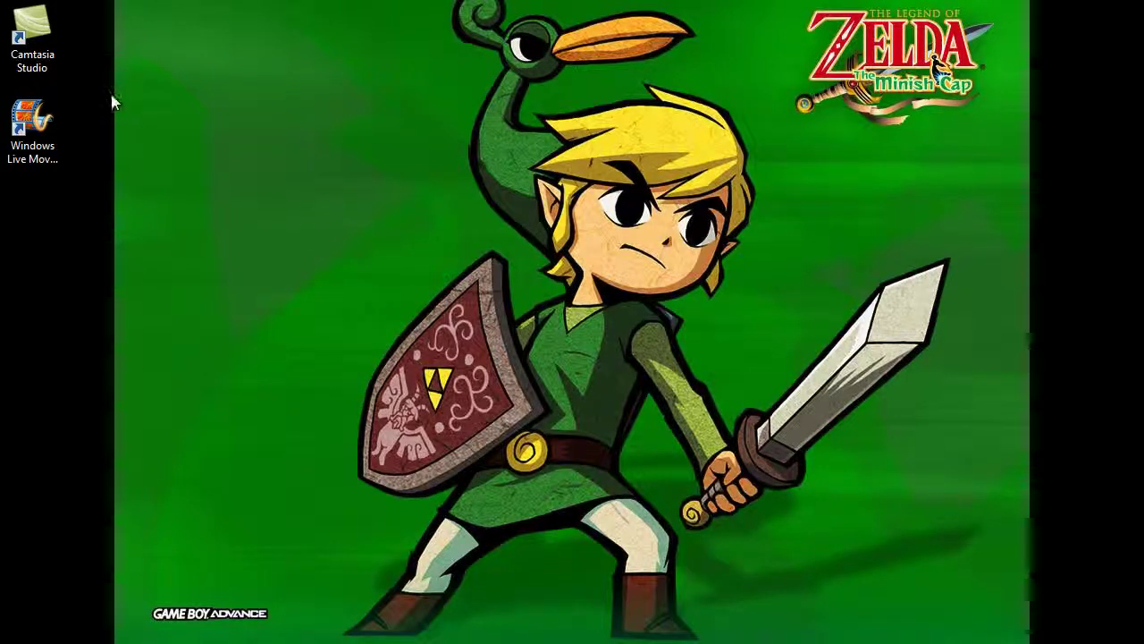
click(40, 40)
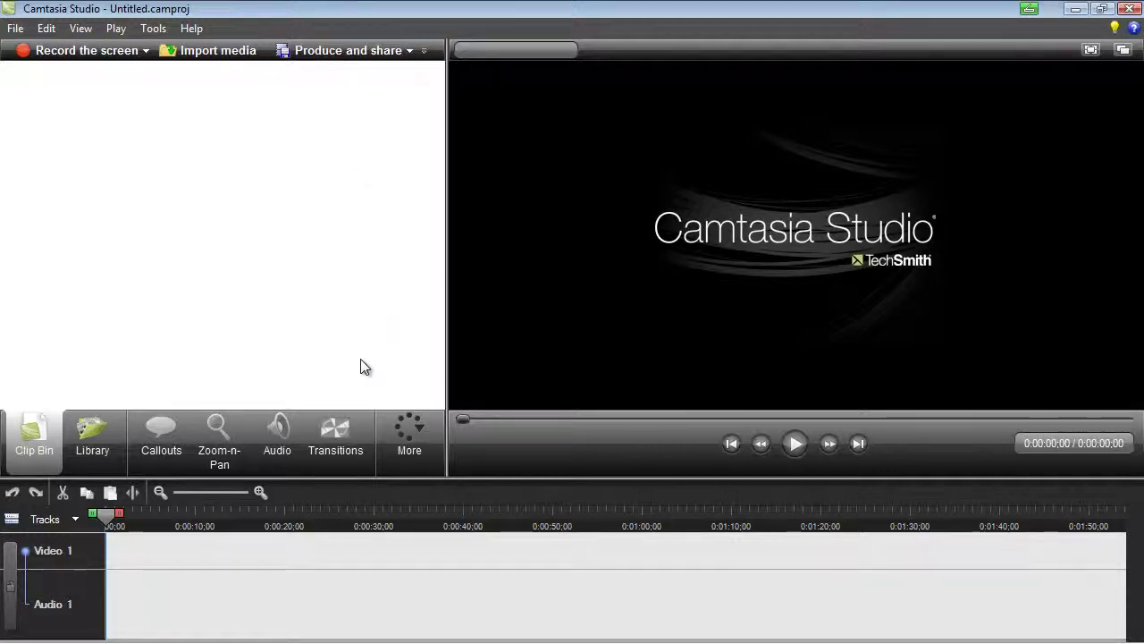
click(404, 447)
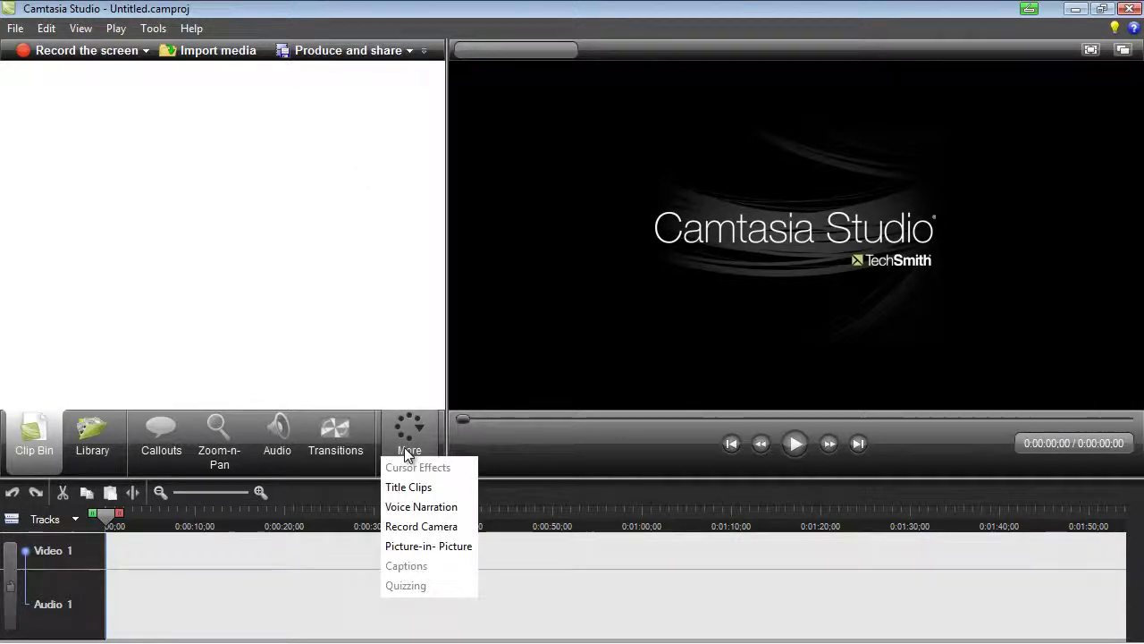
click(234, 362)
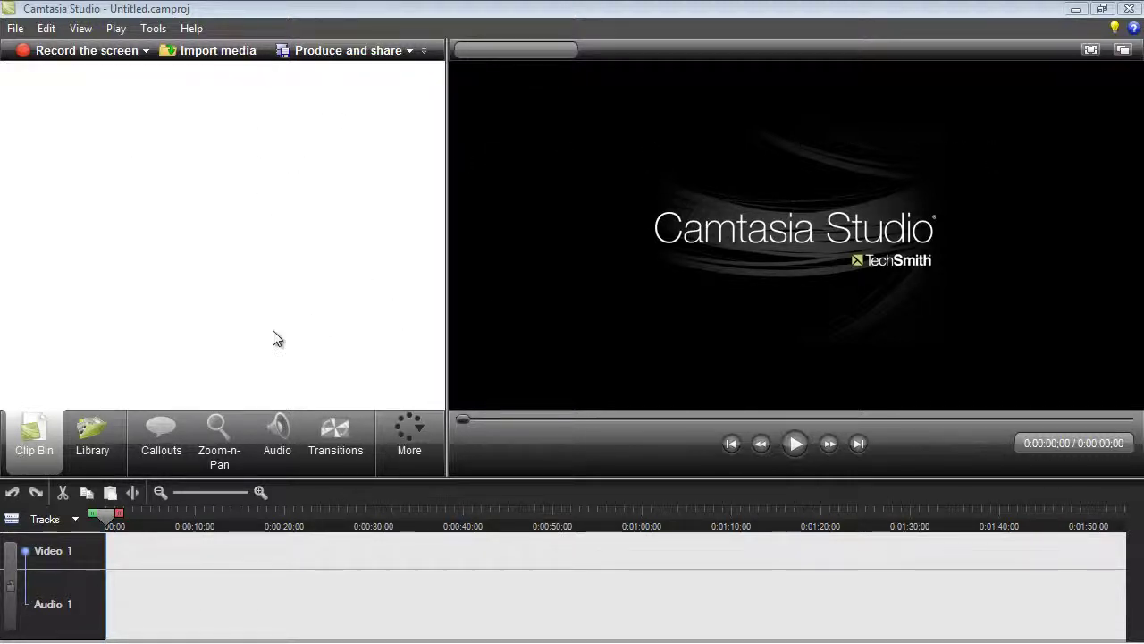
Import the video Test BK from the Videos folder into the Clip Bin
click(208, 61)
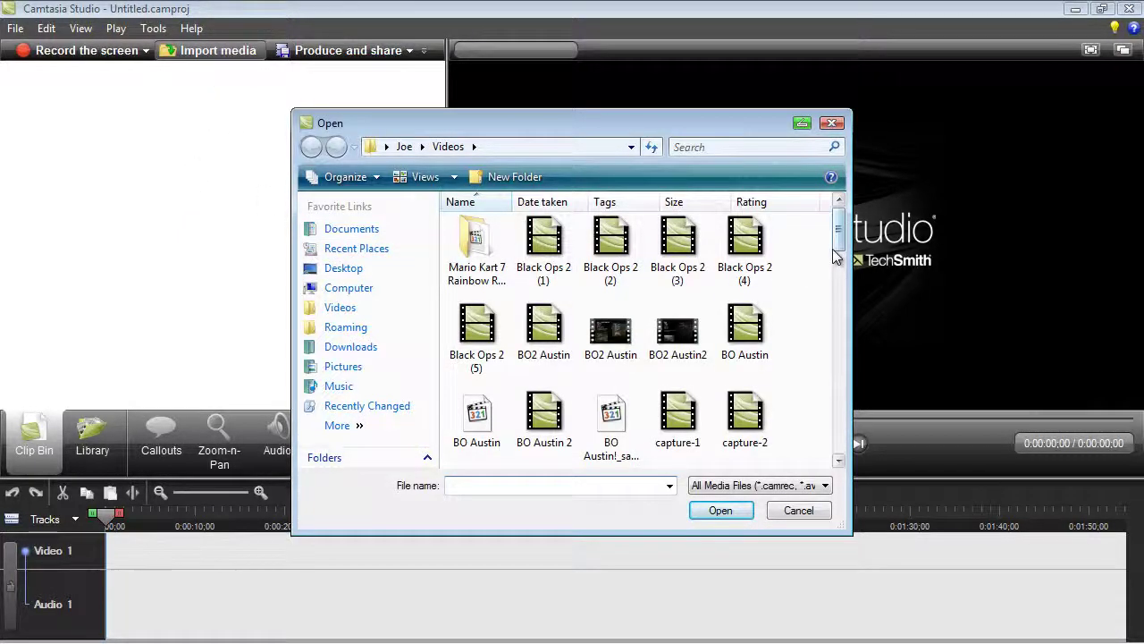
drag(839, 240, 842, 435)
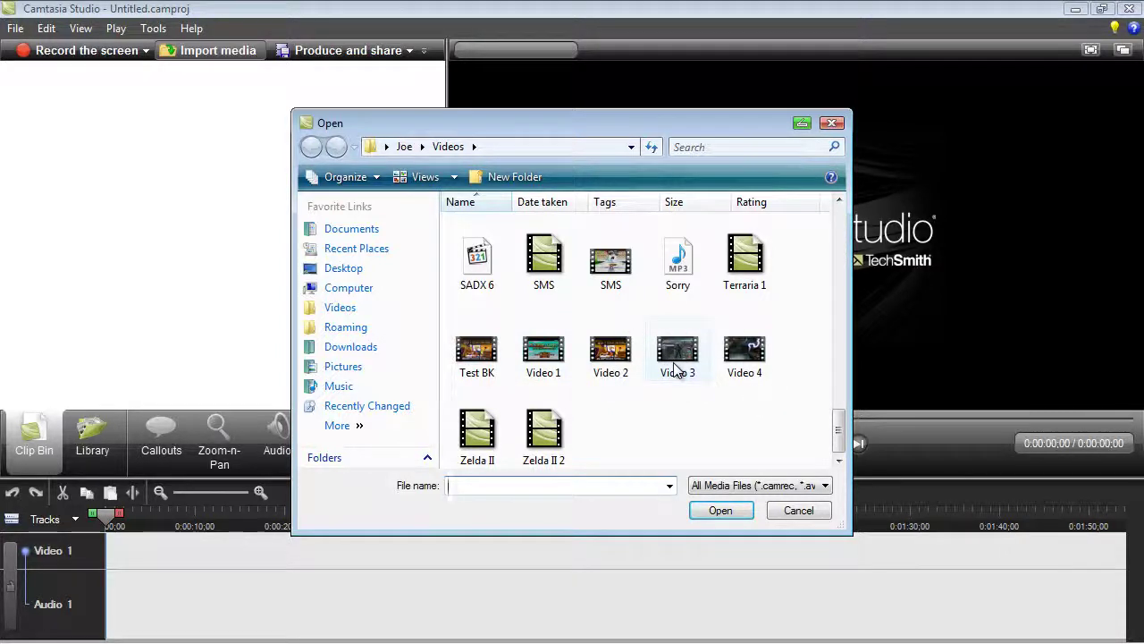
scroll(828, 427, up, 1)
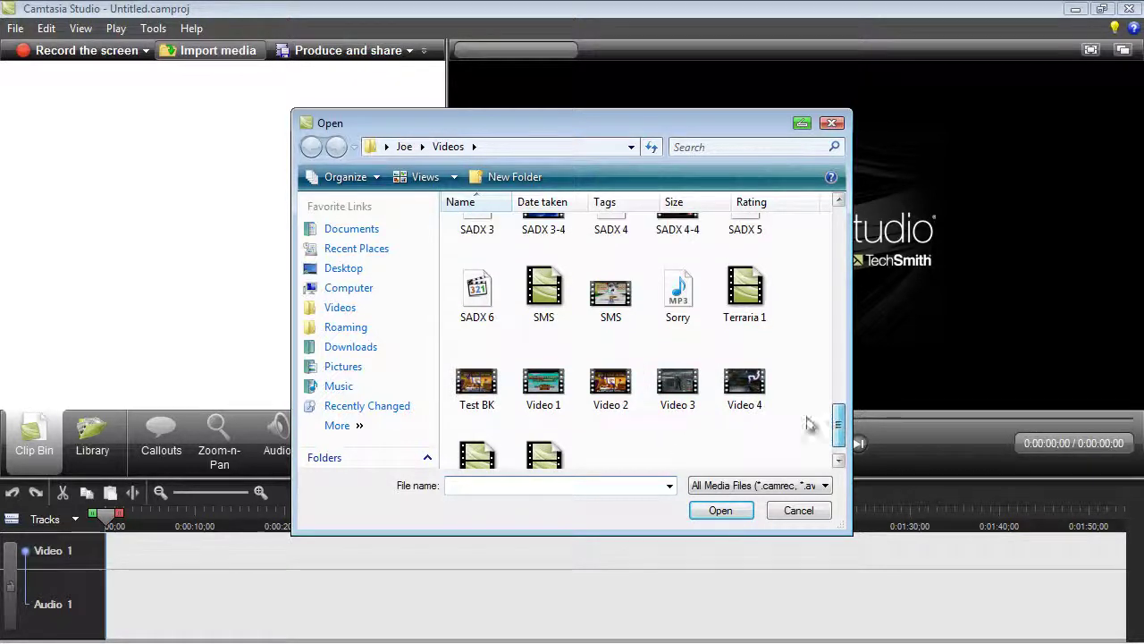
click(478, 399)
click(722, 510)
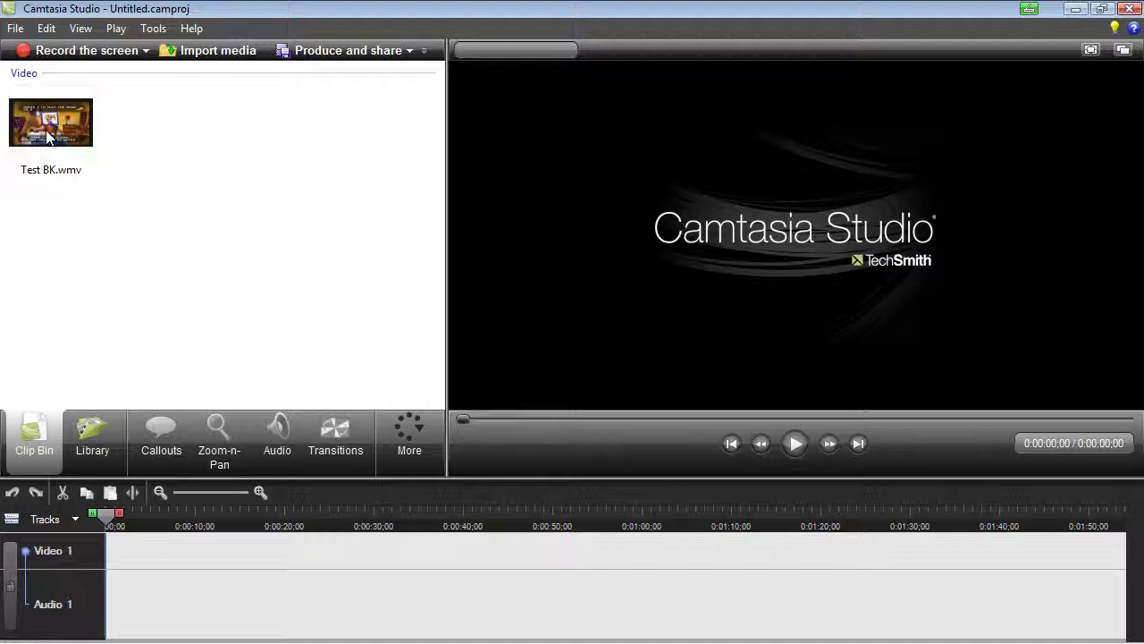
Add Test BK.wmv to the start of the Video 1 track with editing dimensions of 1280 x 720 for YouTube & HD
drag(47, 130, 120, 549)
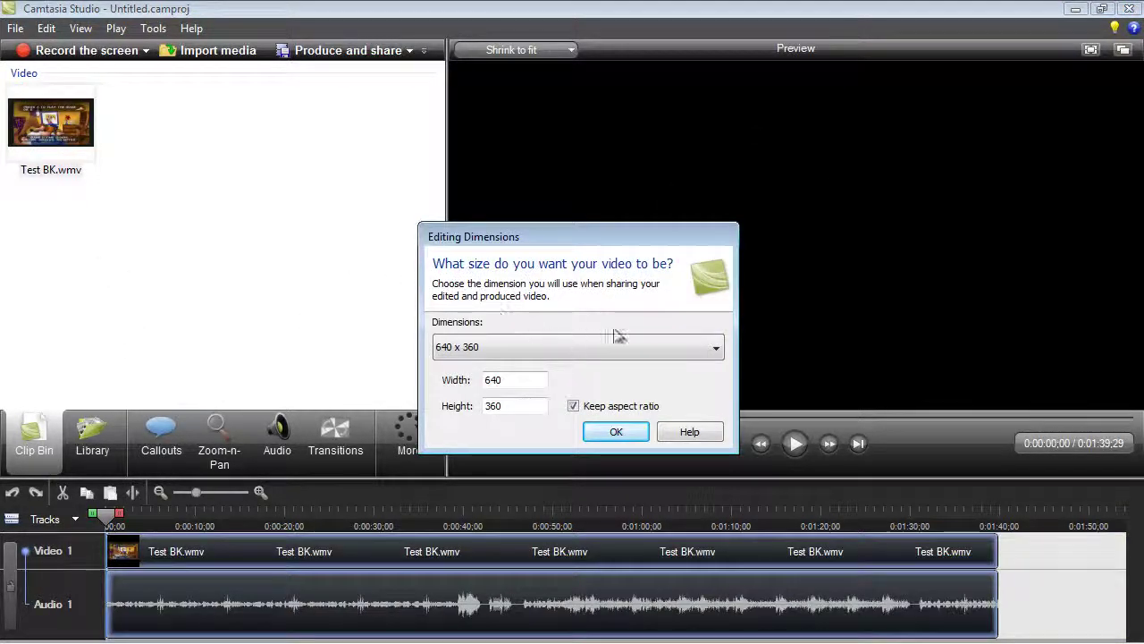
click(618, 340)
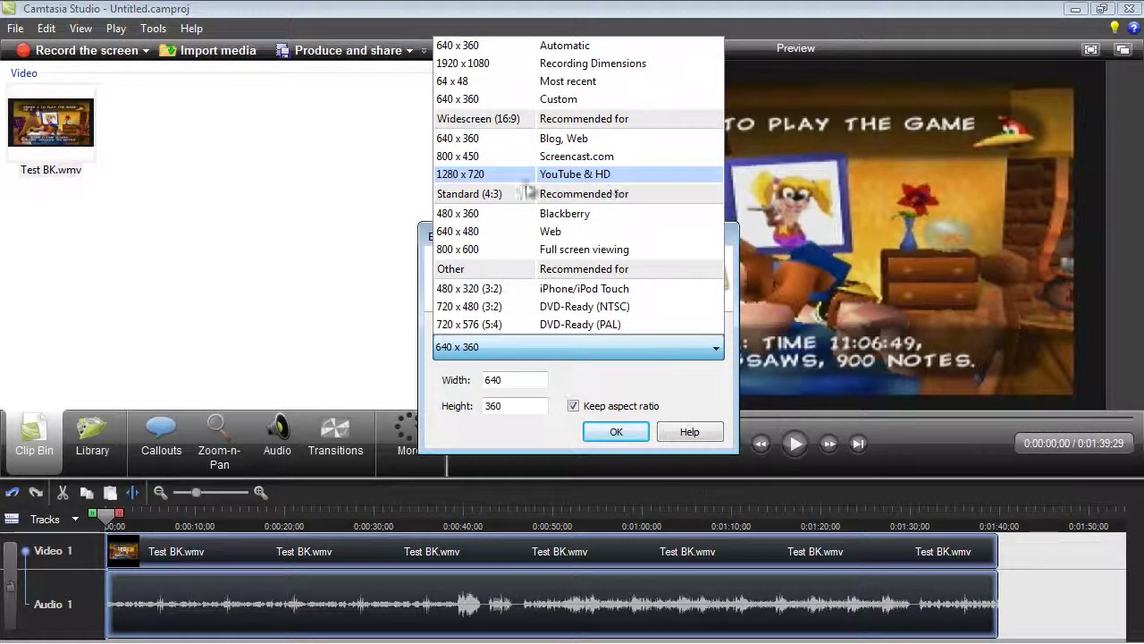
click(575, 175)
click(614, 432)
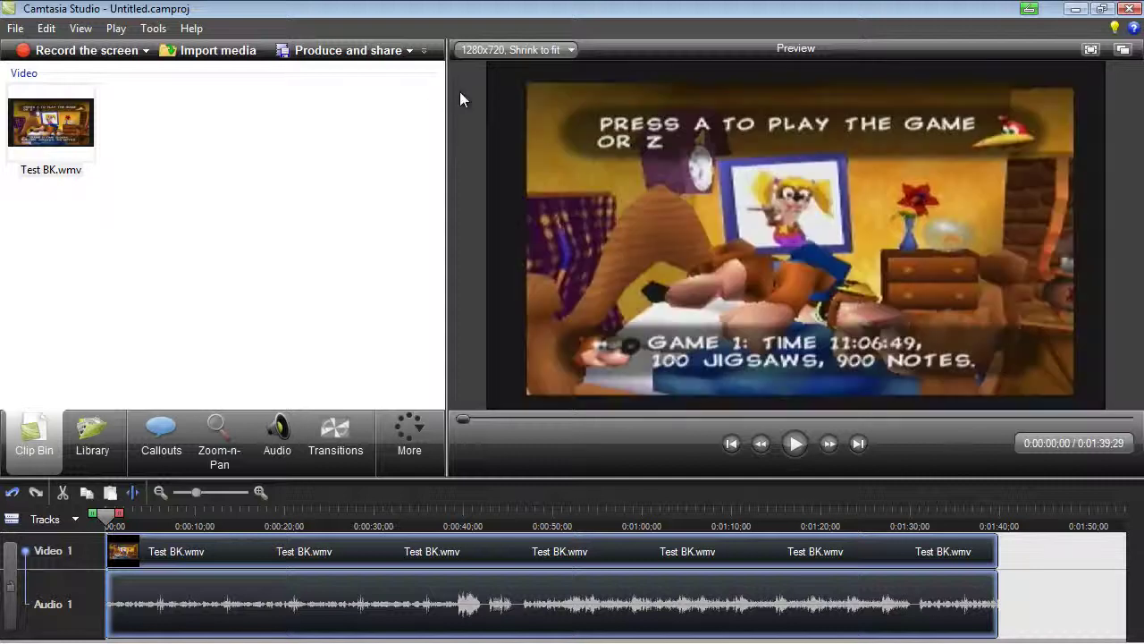
Review the preview's scaling and editing dimensions options without changing them
click(518, 54)
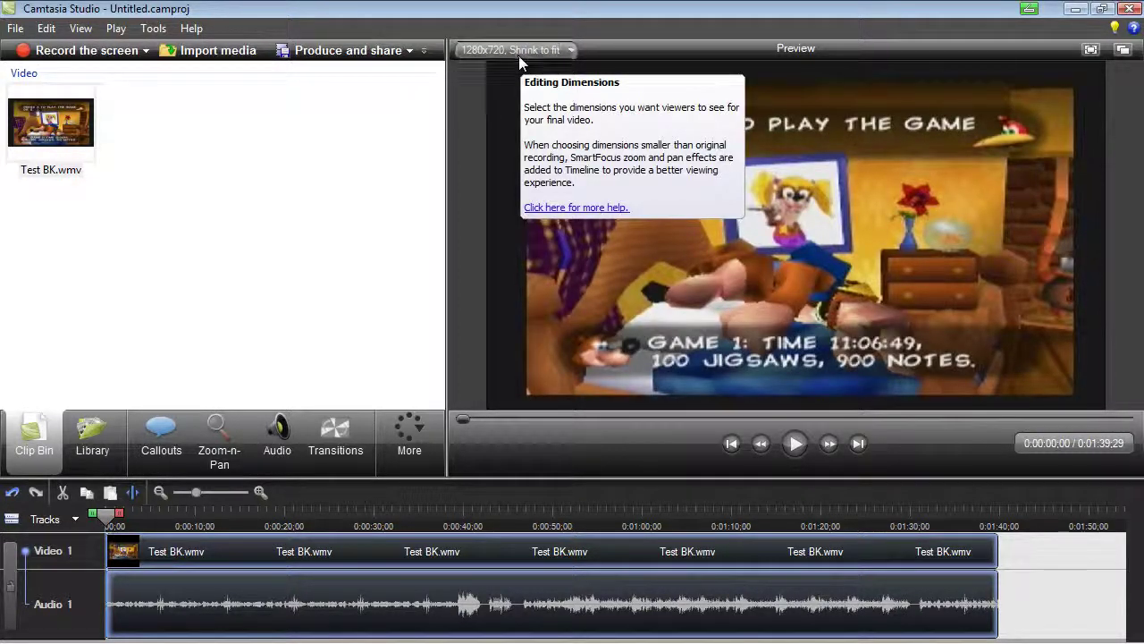
click(357, 224)
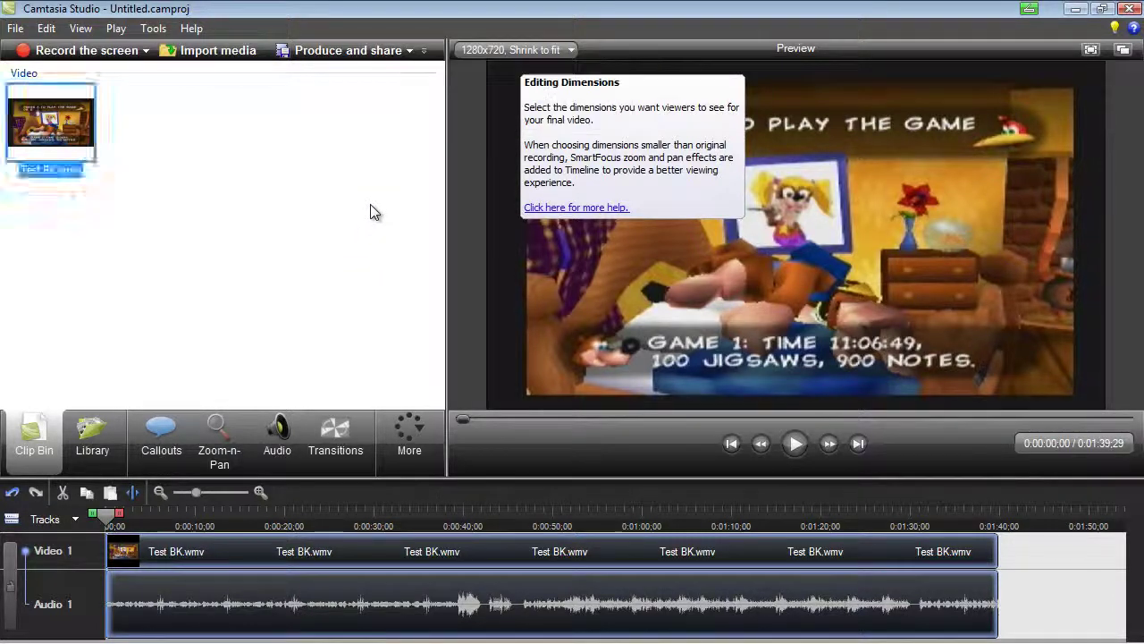
click(518, 50)
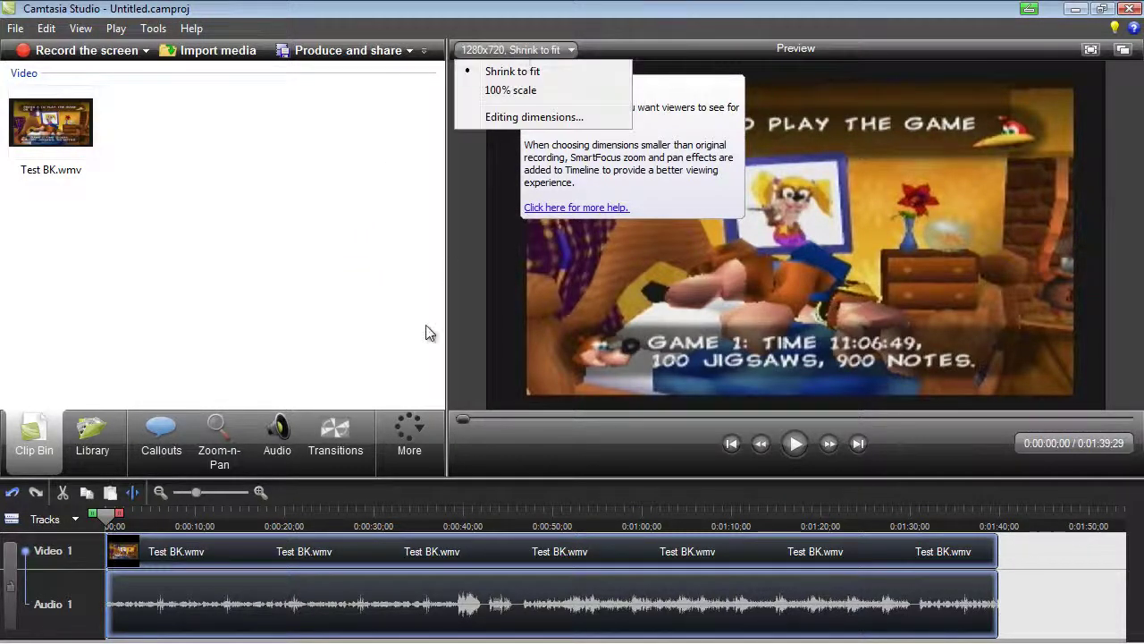
click(382, 265)
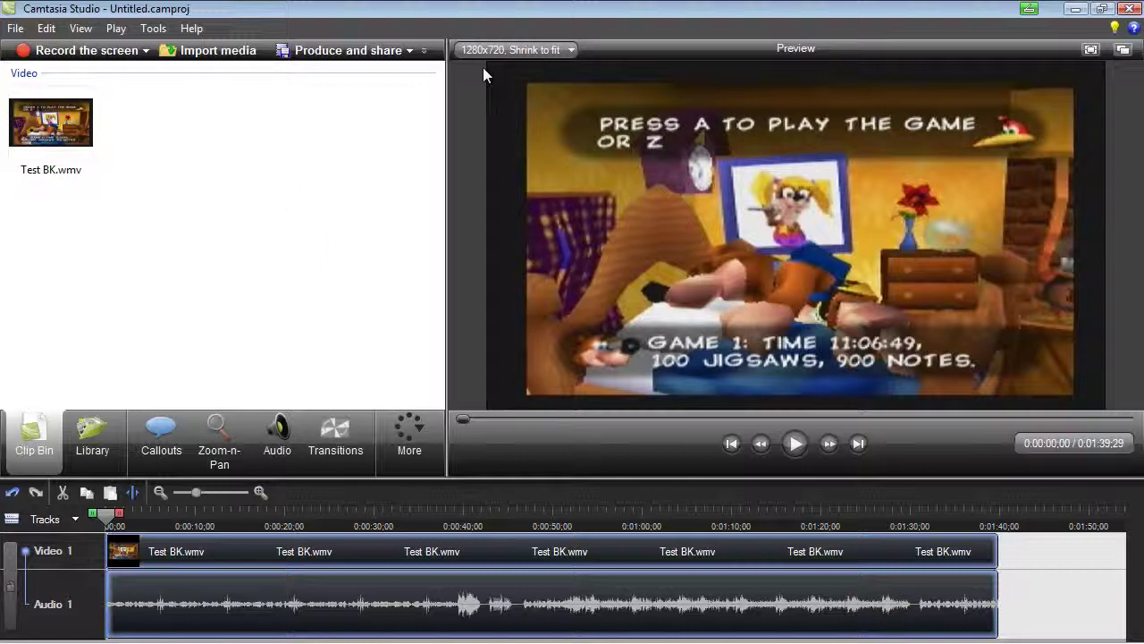
mouse_move(508, 50)
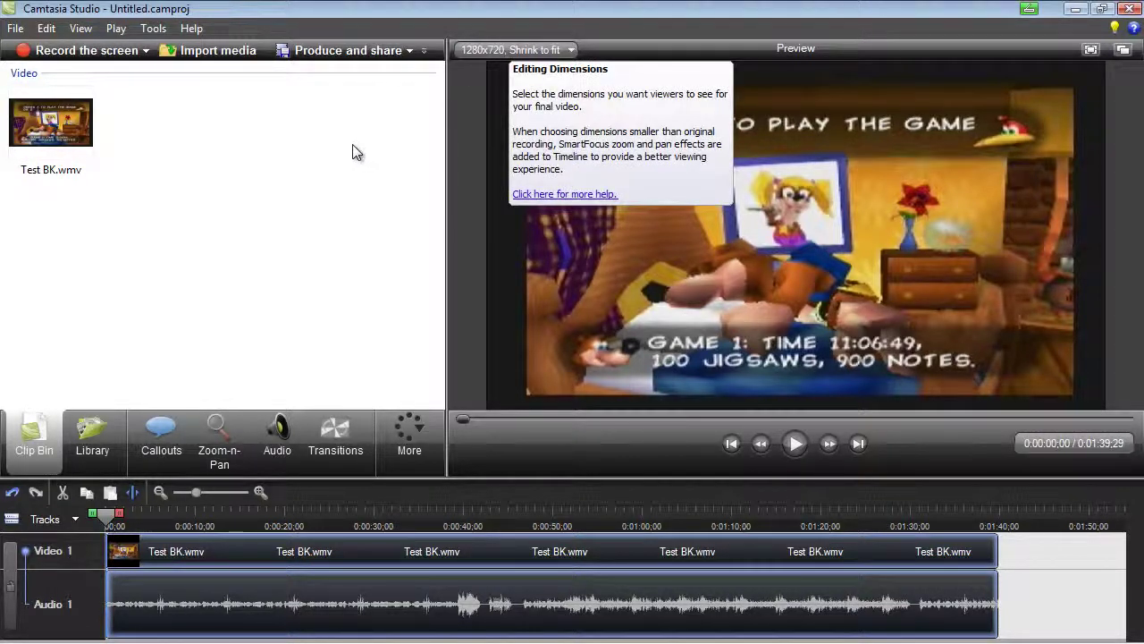
click(501, 50)
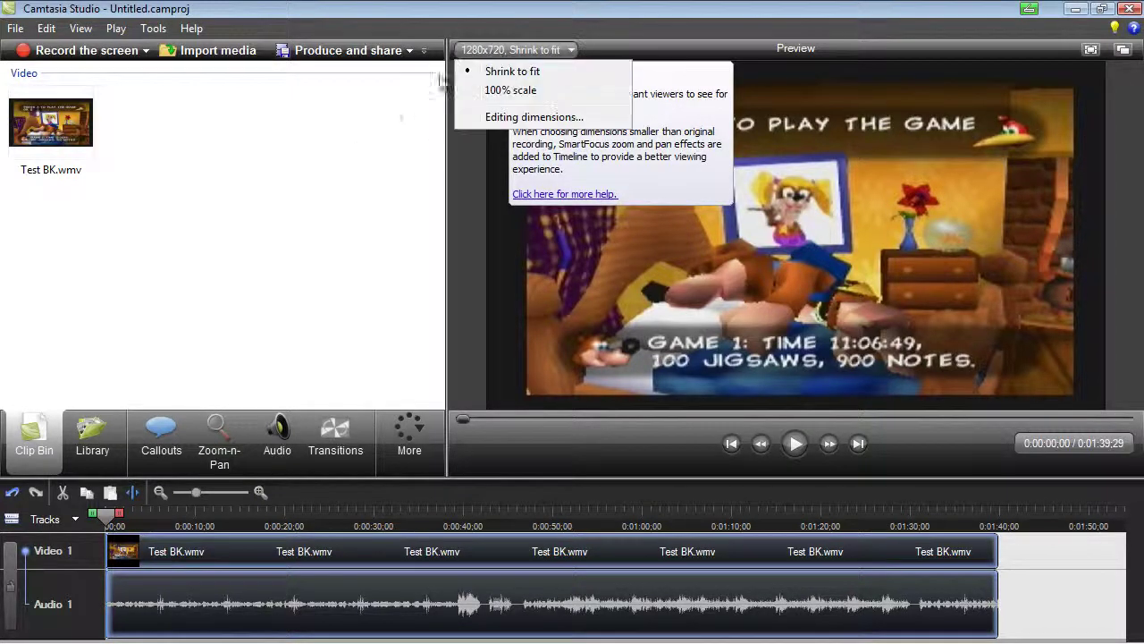
click(374, 143)
click(712, 97)
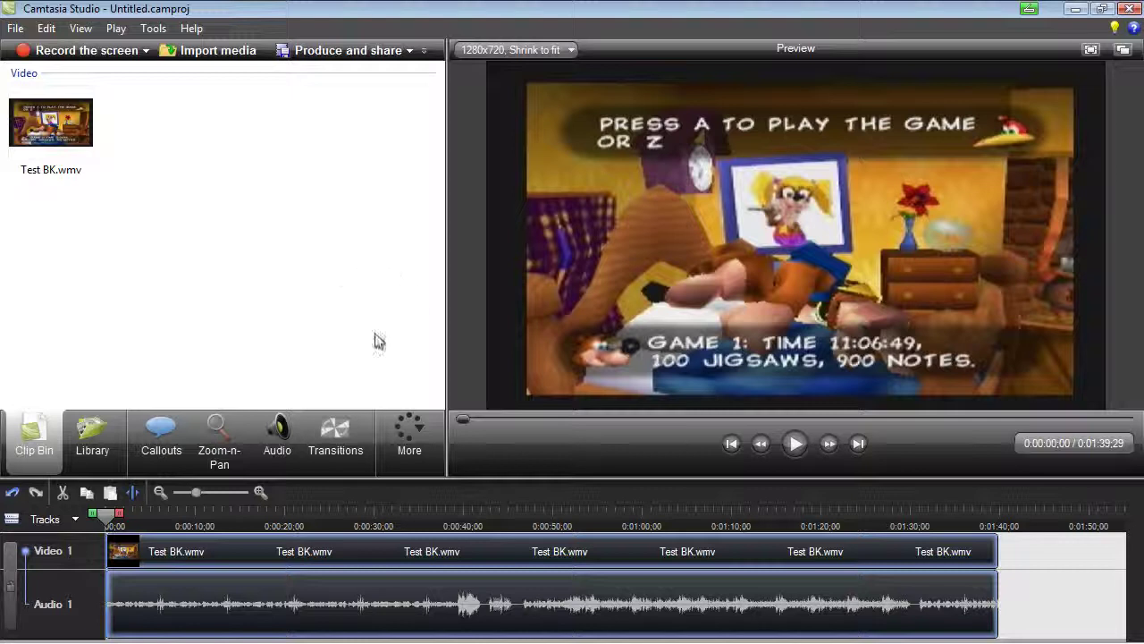
Shrink the Zoom-n-Pan frame to a width of 1851 and height of 1041, and turn off Maintain aspect ratio
click(217, 445)
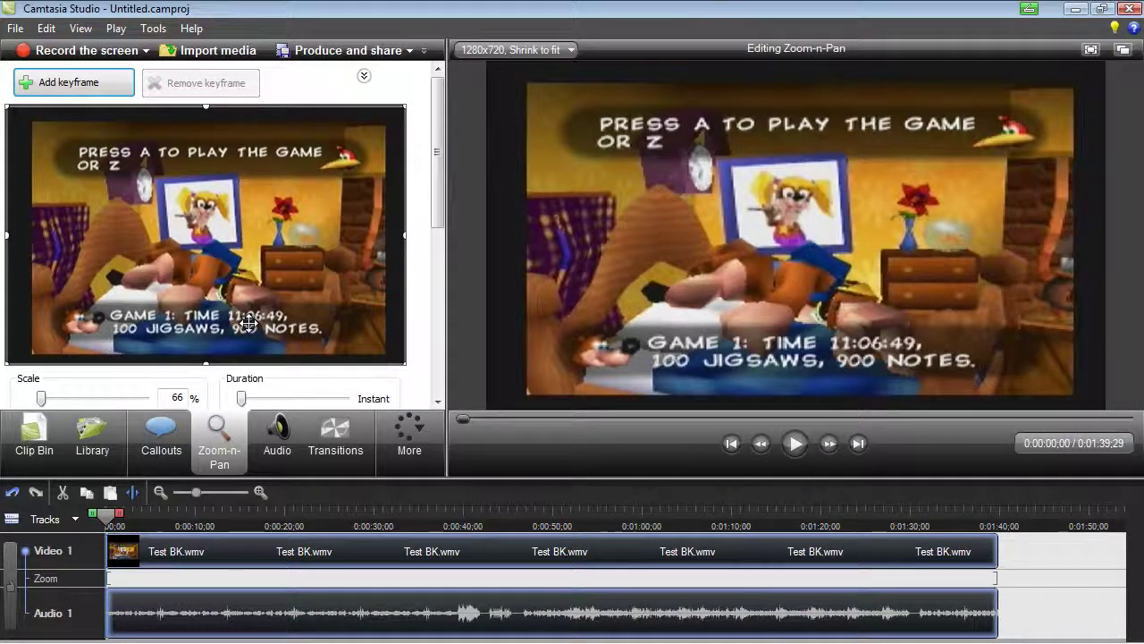
drag(400, 360, 395, 358)
scroll(436, 210, down, 3)
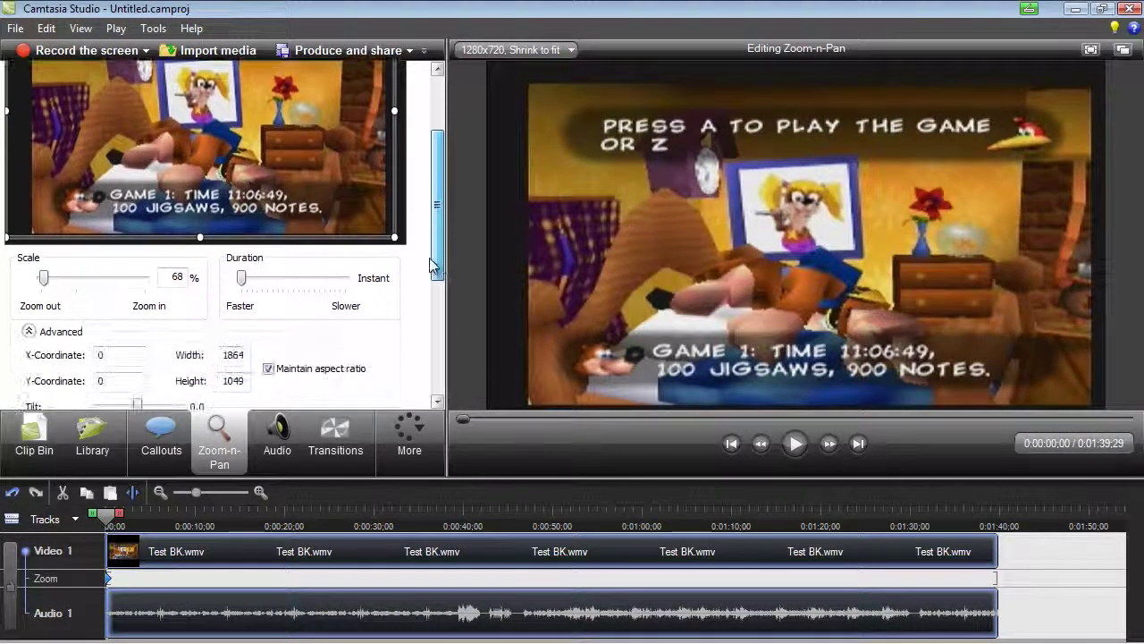
scroll(424, 263, down, 2)
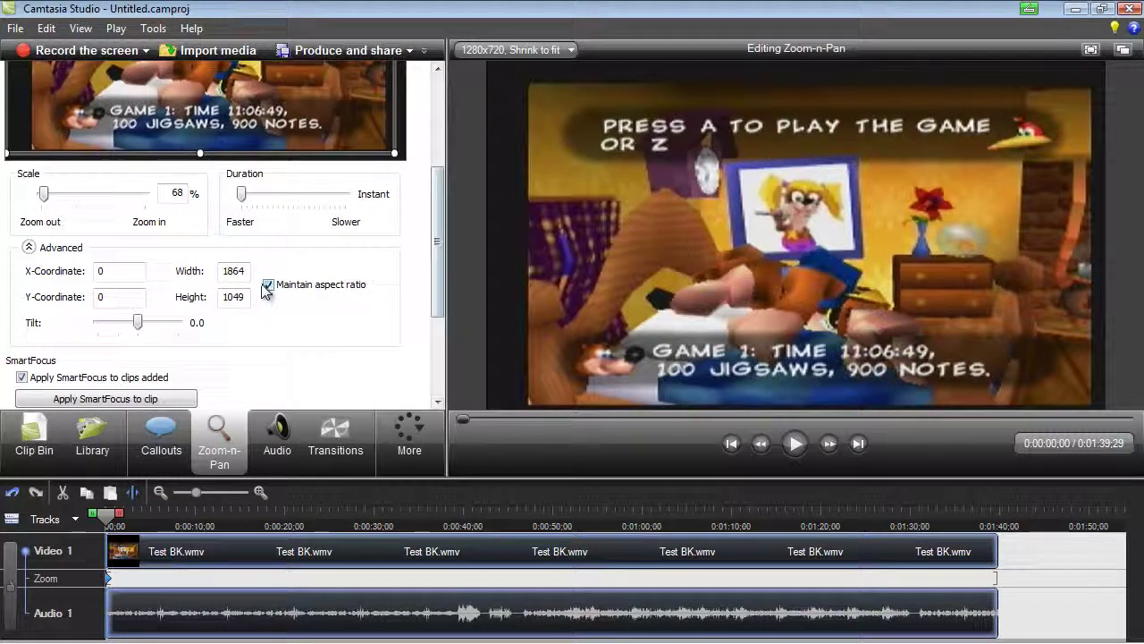
drag(392, 152, 389, 150)
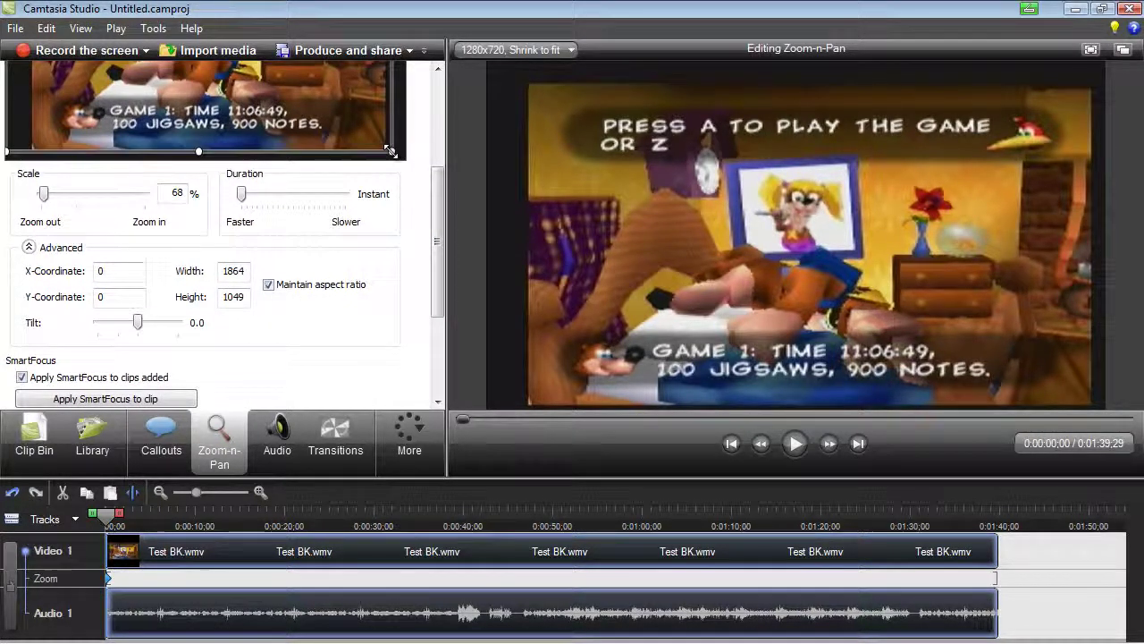
click(270, 286)
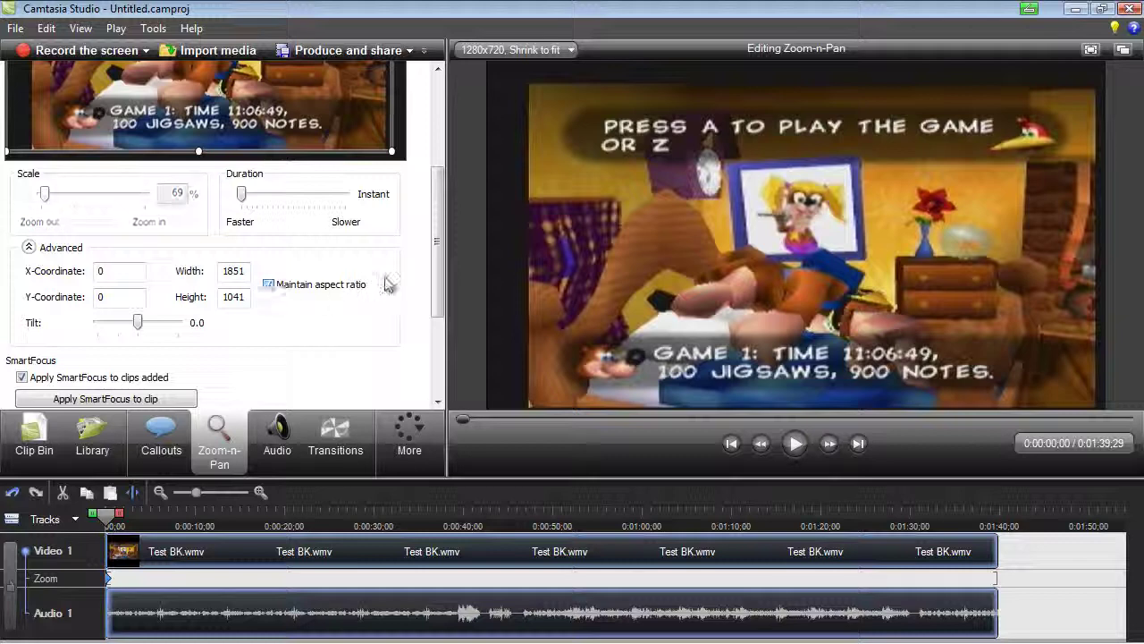
Pull in the zoom frame's left edge to cut most of the black border beside the gameplay picture
scroll(437, 246, up, 2)
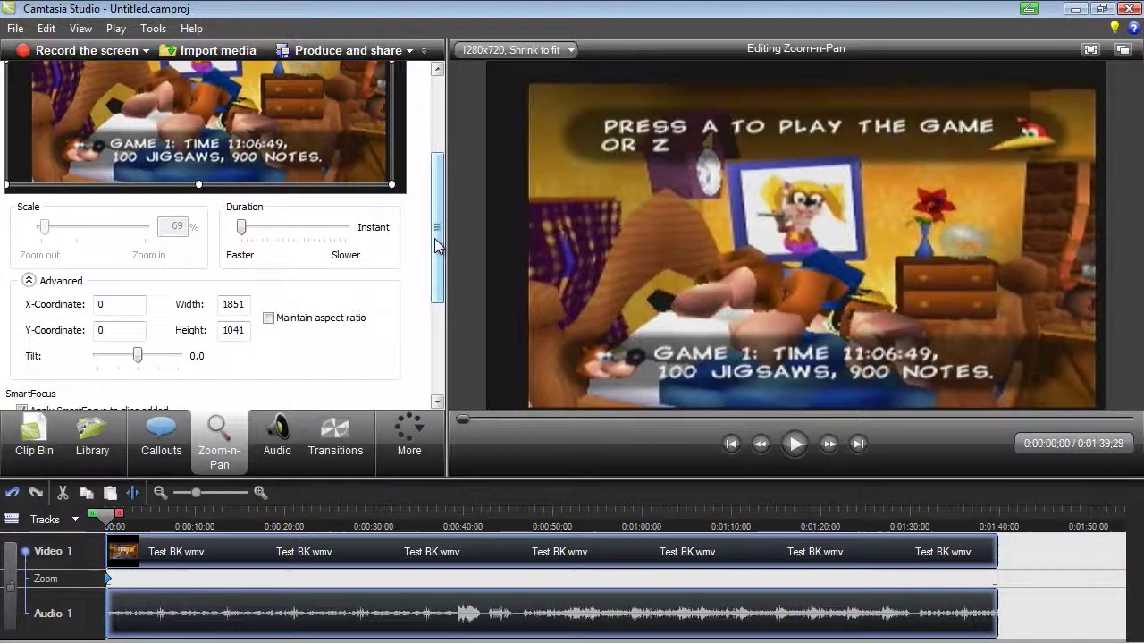
drag(438, 240, 425, 167)
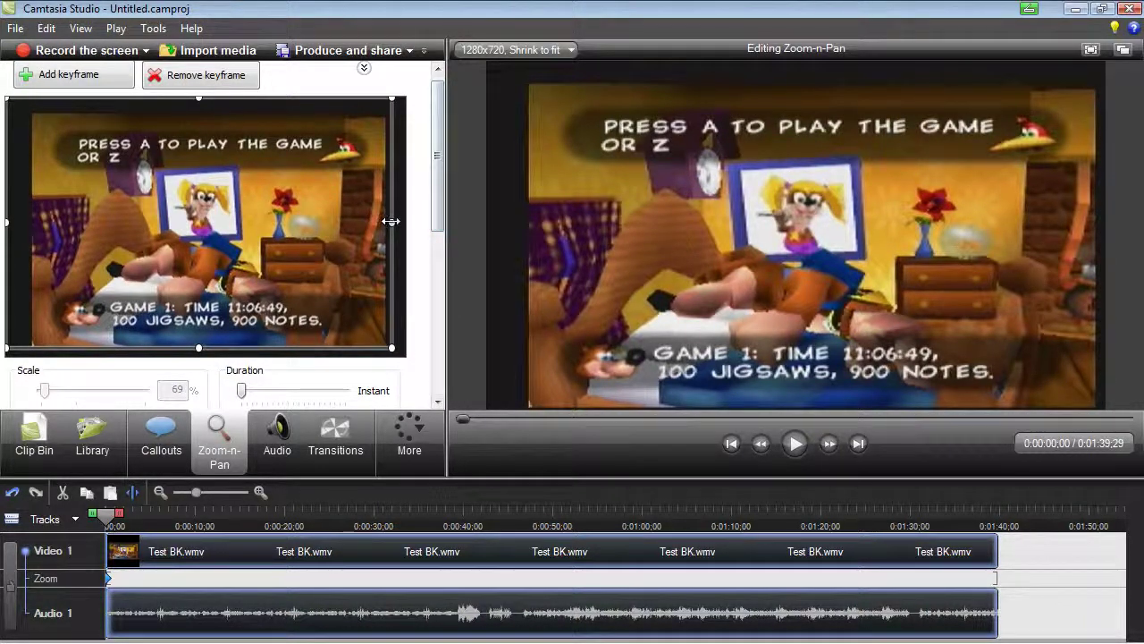
drag(6, 221, 28, 221)
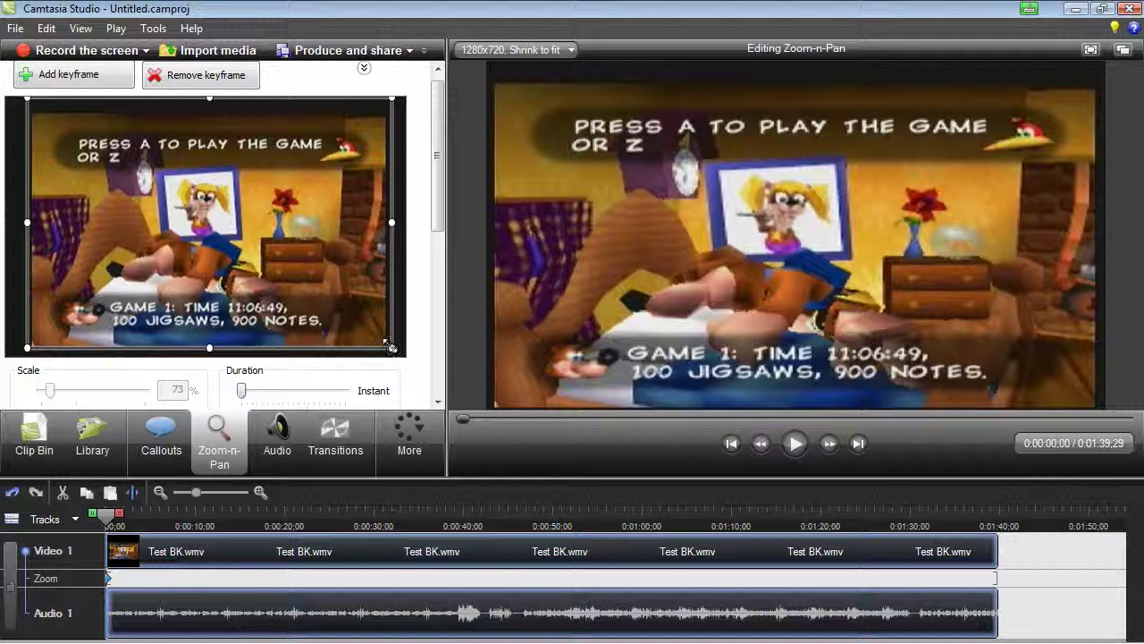
mouse_move(391, 347)
mouse_down()
mouse_move(358, 322)
mouse_move(391, 348)
mouse_up()
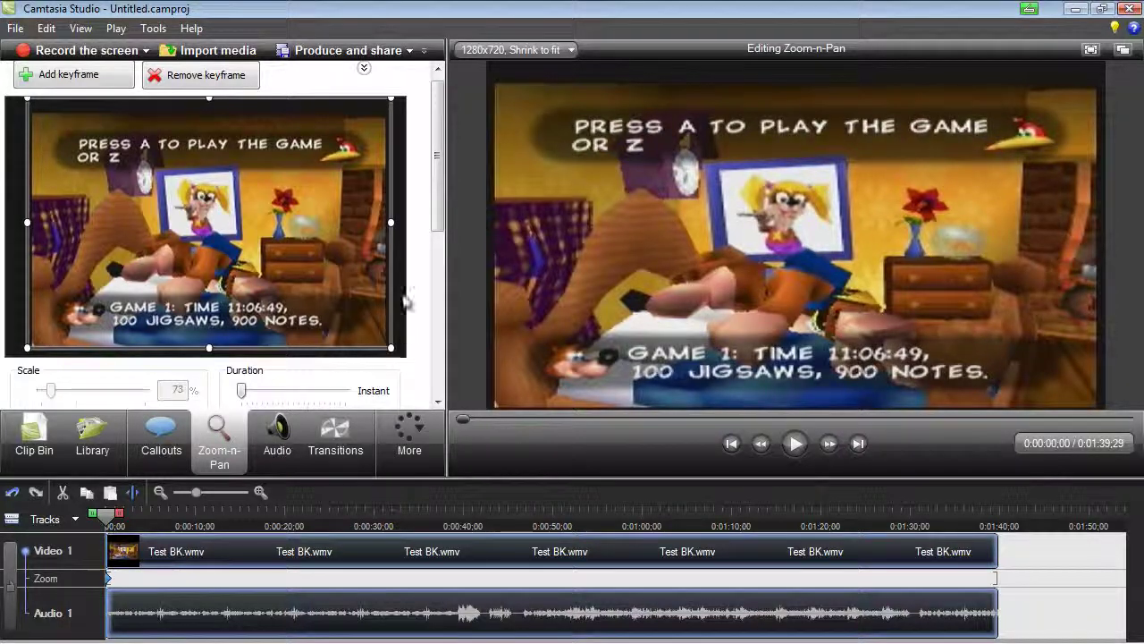
Detach the video preview into its own window, enlarge it, and place it beside the zoom frame
click(1122, 51)
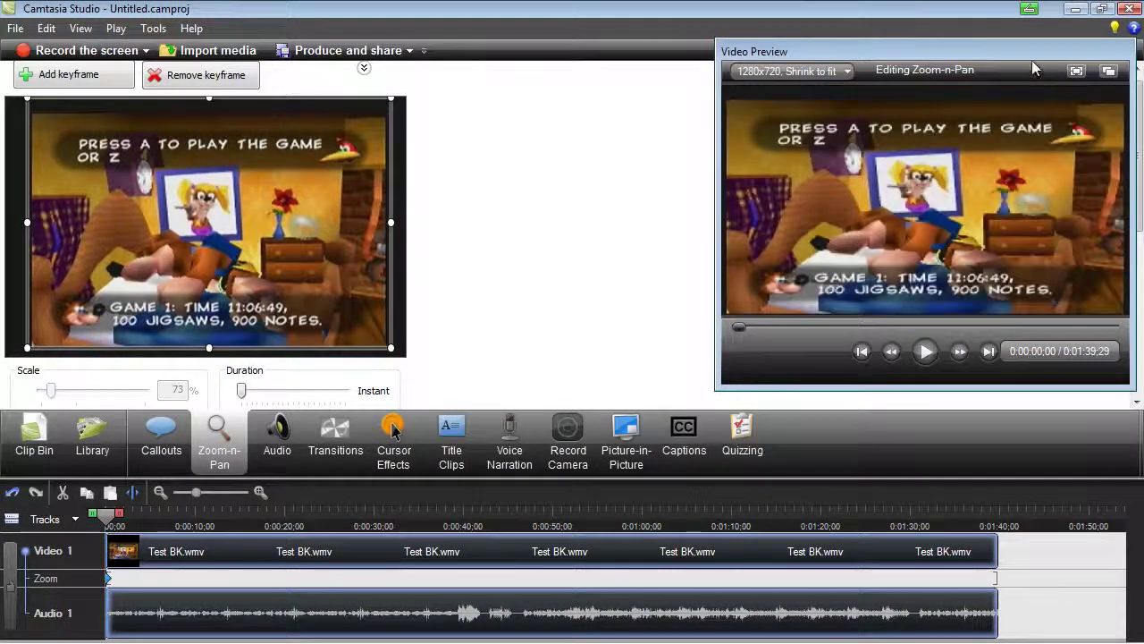
drag(1035, 56, 695, 71)
drag(794, 403, 1108, 634)
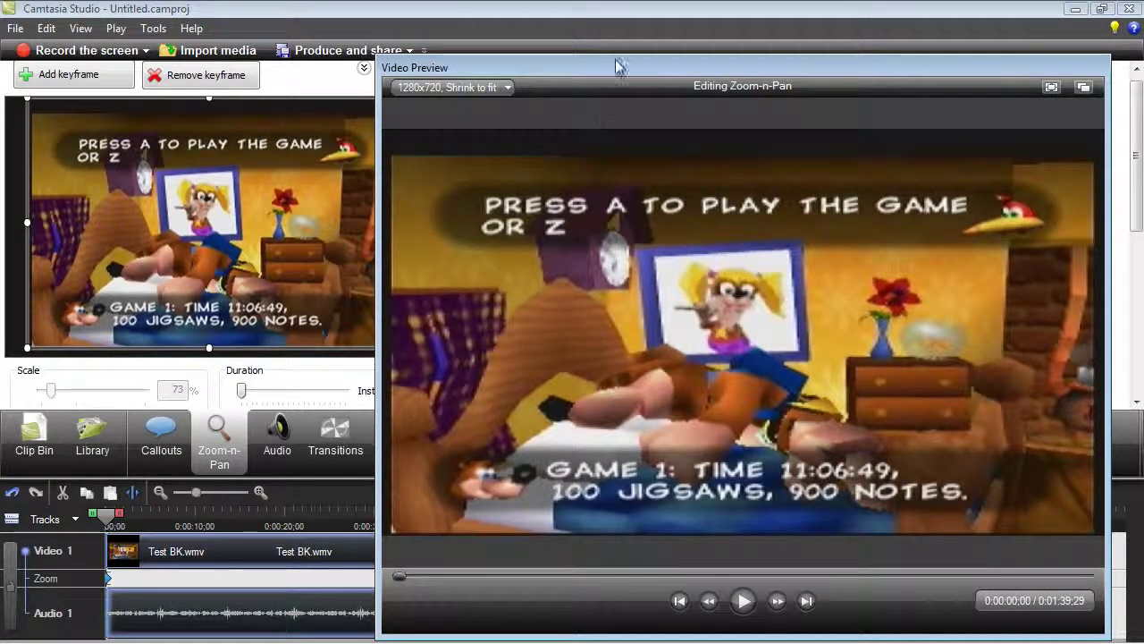
drag(626, 61, 648, 64)
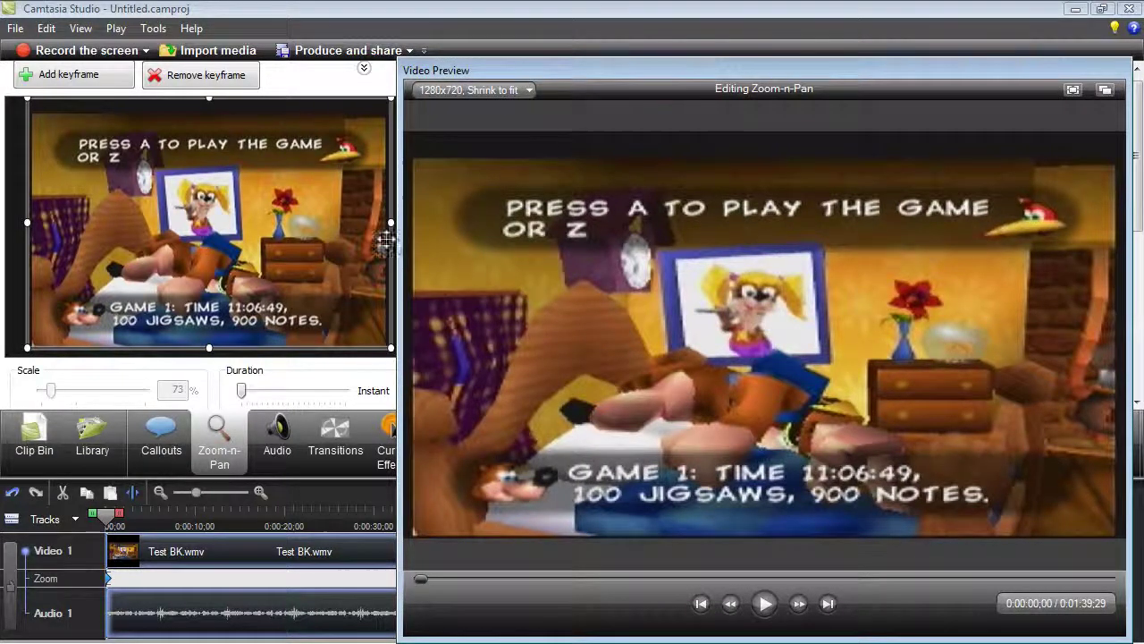
Fine-tune all four edges of the zoom frame to exclude the remaining black borders, and dock the preview again
drag(390, 222, 386, 221)
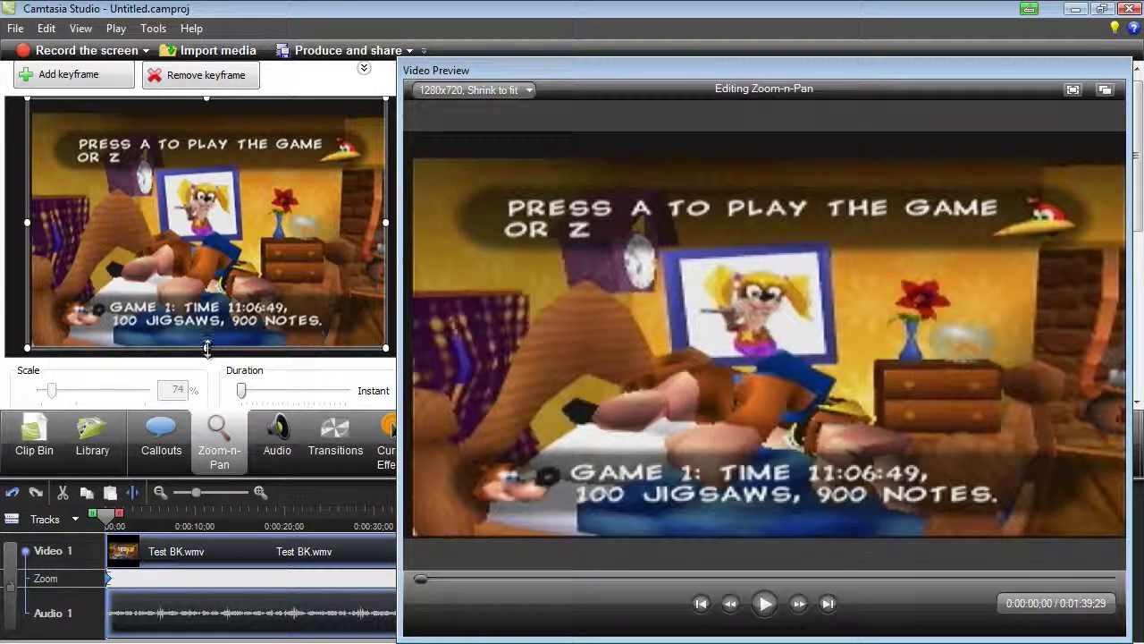
drag(207, 348, 207, 346)
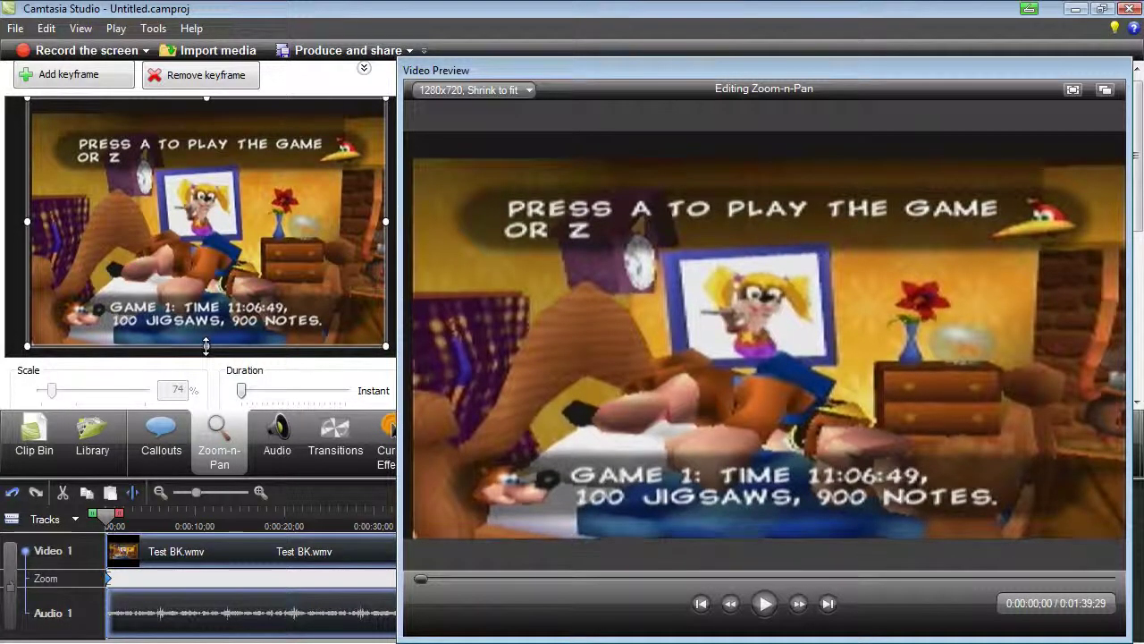
drag(26, 225, 31, 224)
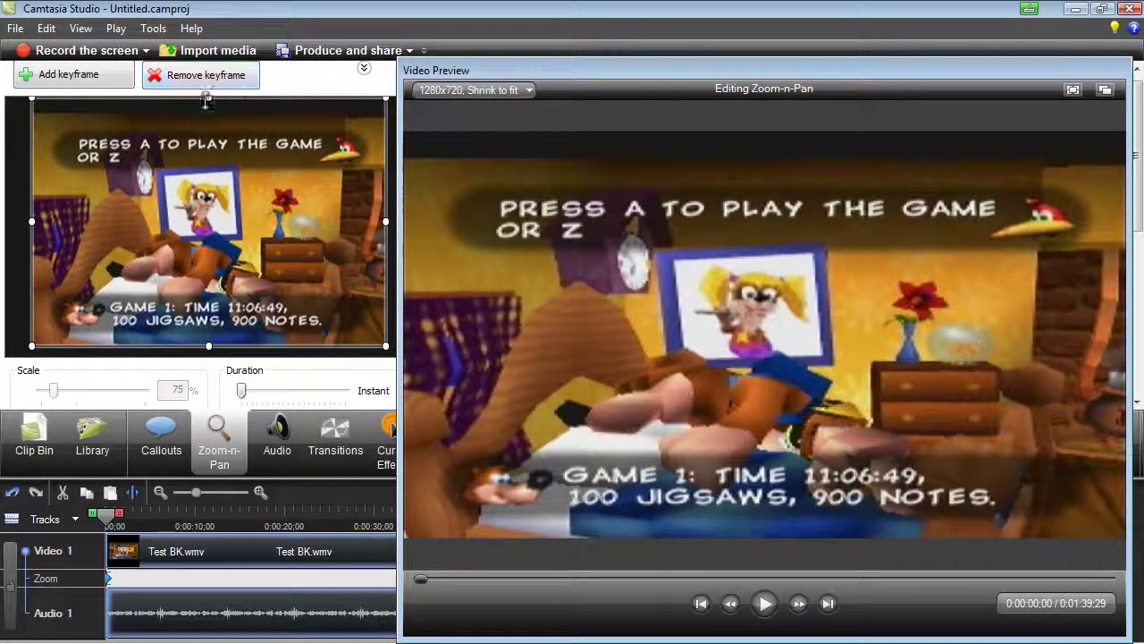
drag(206, 100, 208, 116)
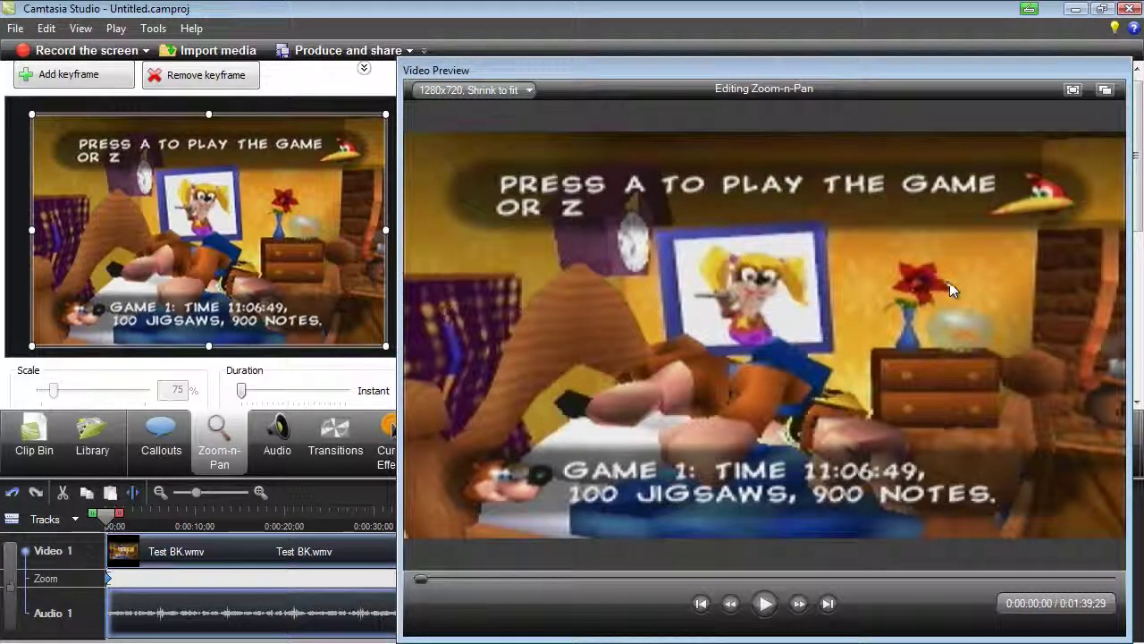
click(1105, 89)
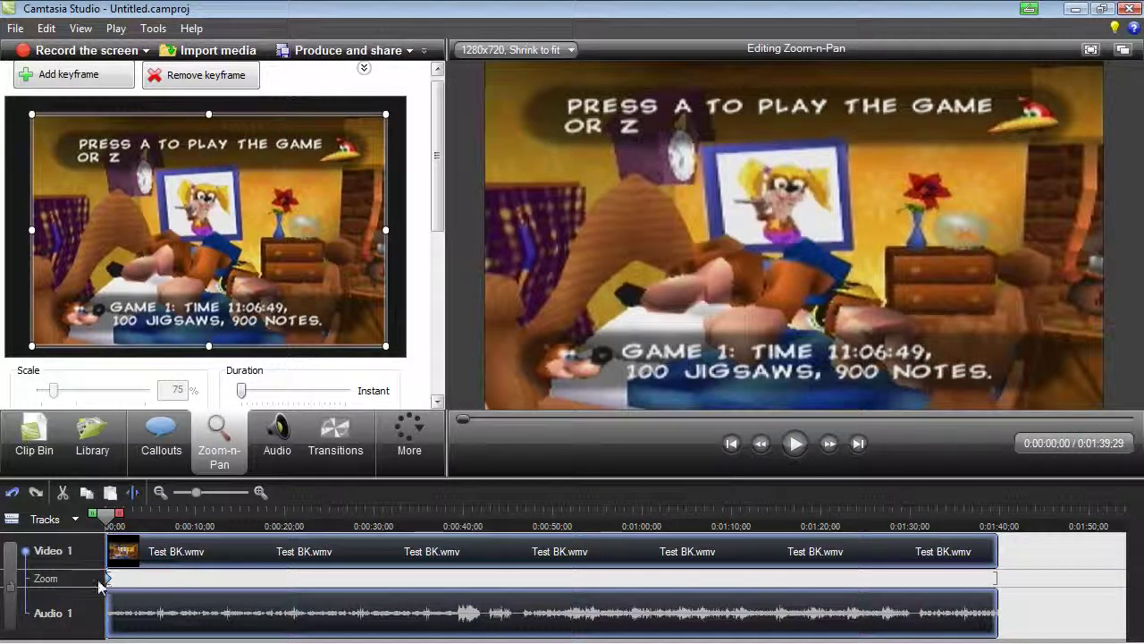
Try the zoom keyframe at 0:00:16;06, playing the clip across it, and return the keyframe to the start of the timeline
mouse_move(106, 581)
mouse_down()
mouse_move(510, 591)
mouse_move(778, 579)
mouse_move(251, 579)
mouse_up()
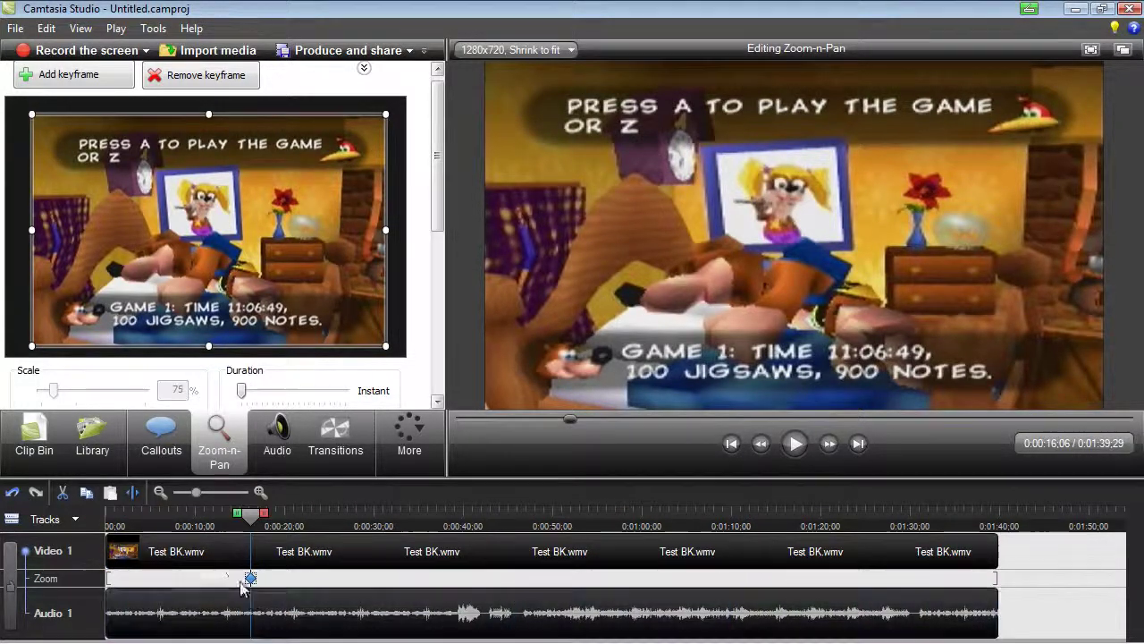
click(226, 520)
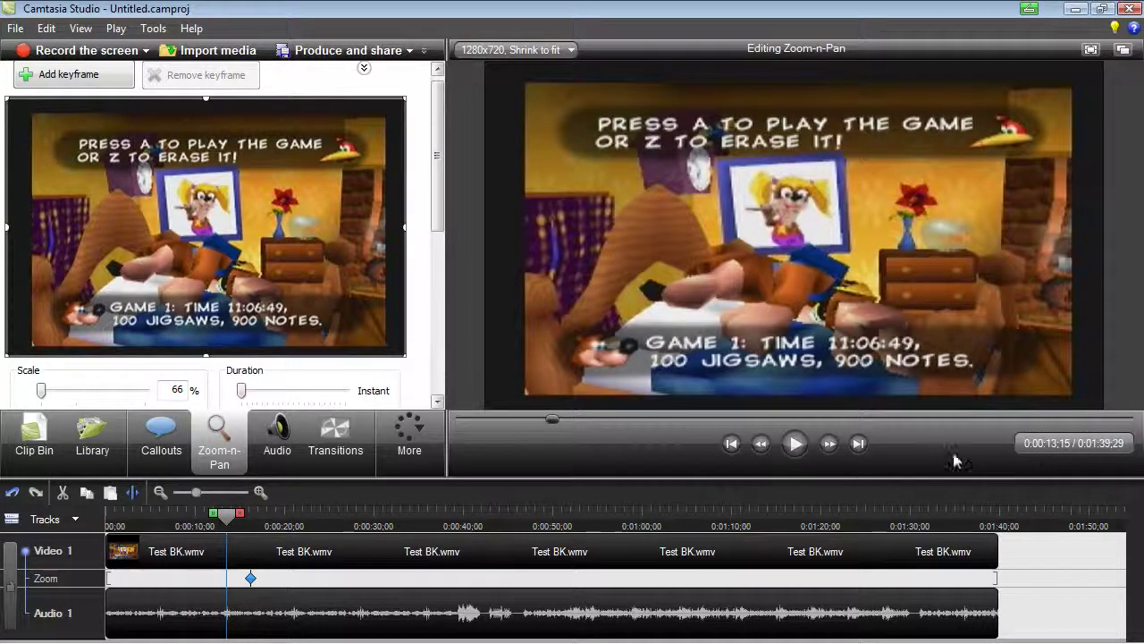
click(794, 444)
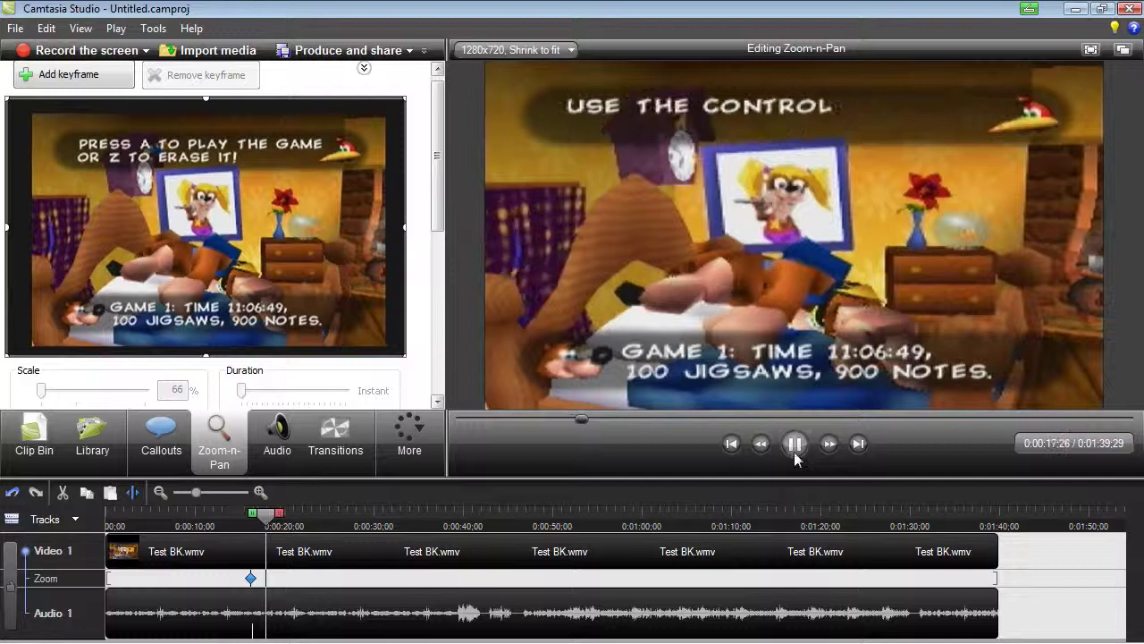
key(space)
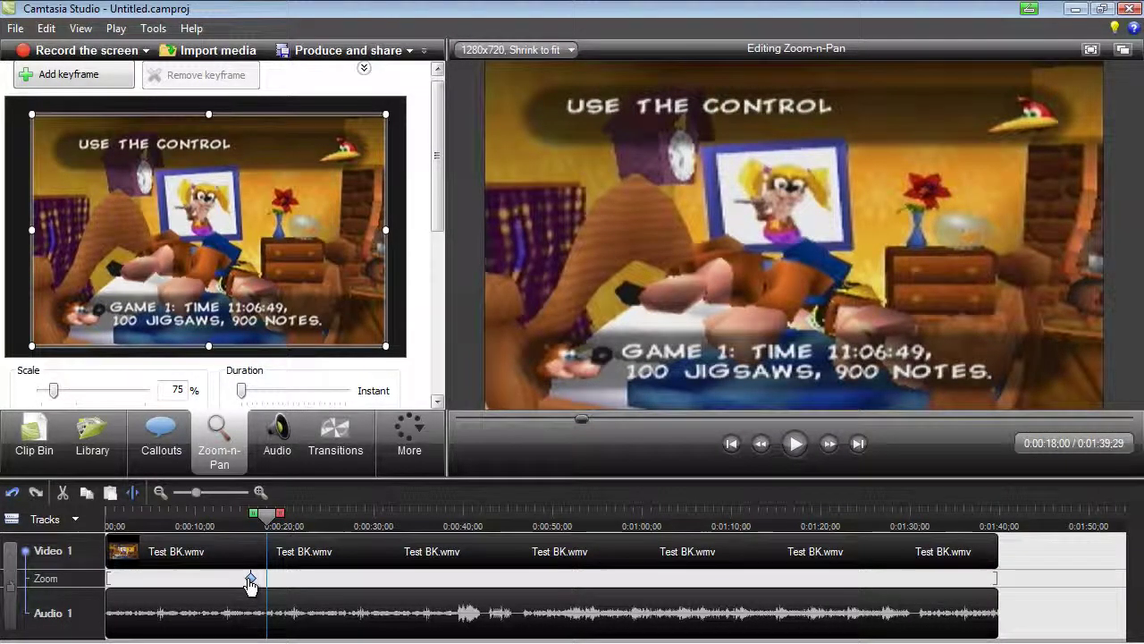
drag(250, 582, 76, 586)
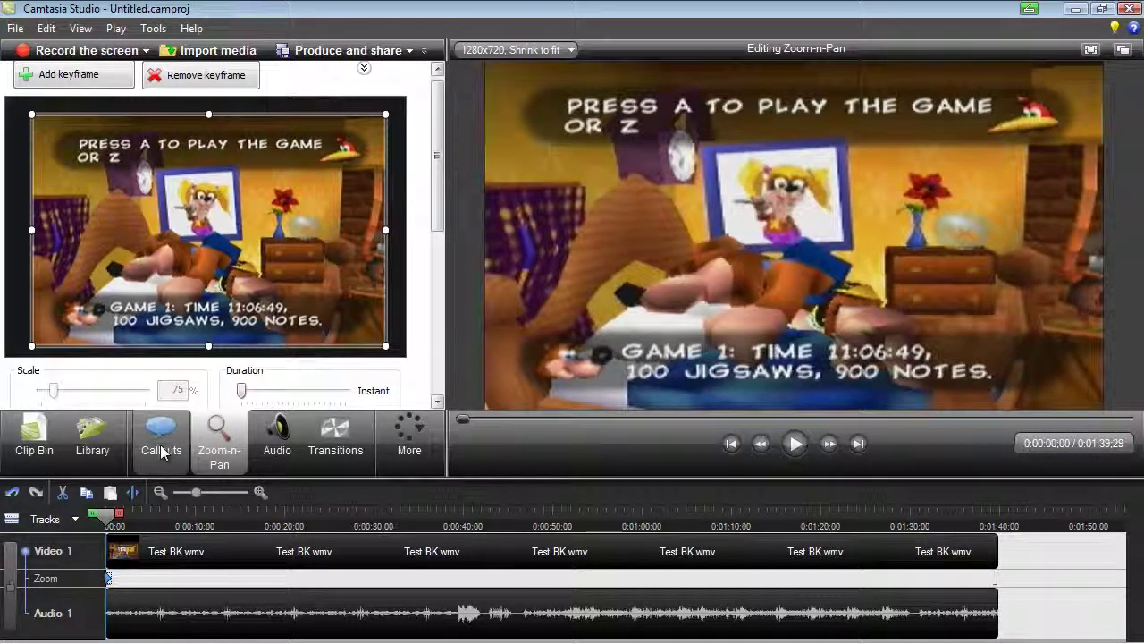
Check the cropped picture at several points of the clip between about 0:01:00 and 0:01:09
drag(268, 516, 723, 528)
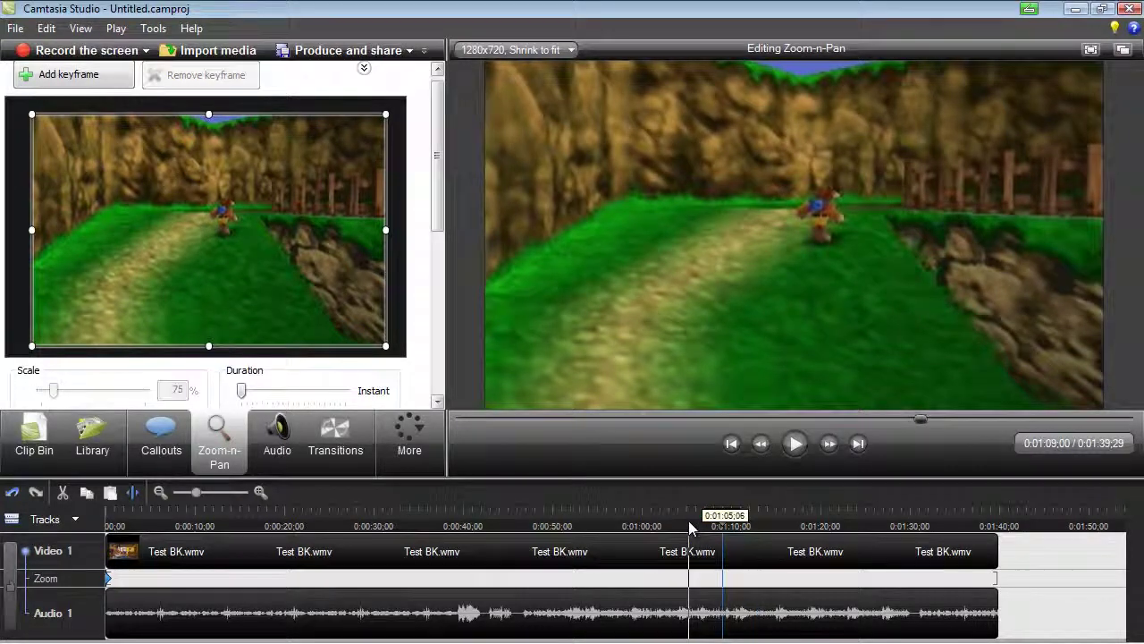
click(689, 523)
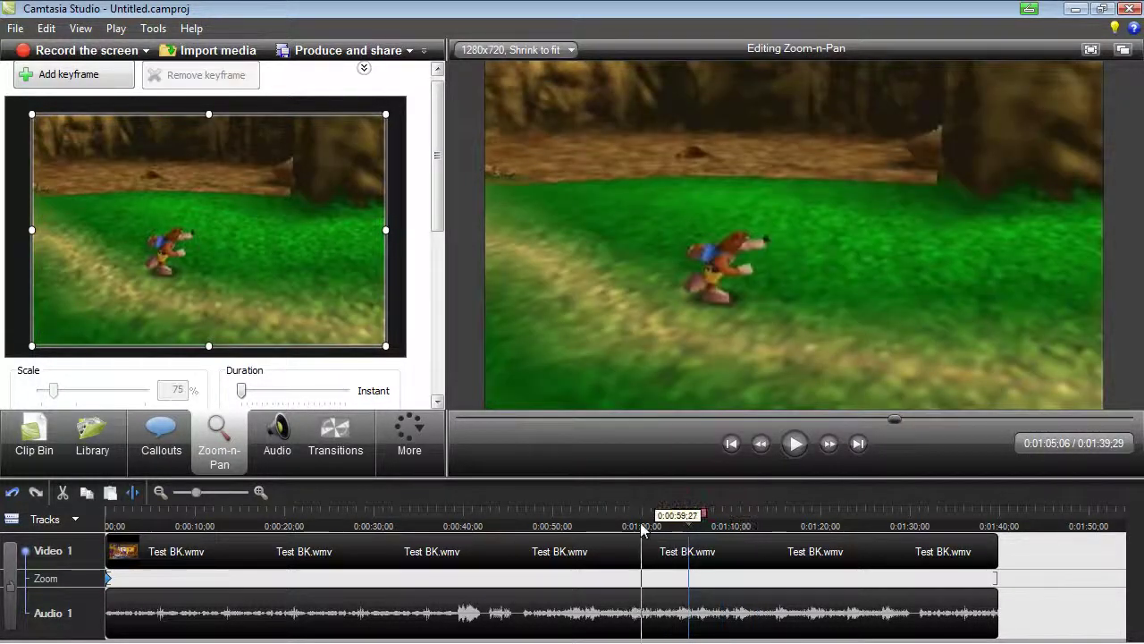
click(649, 525)
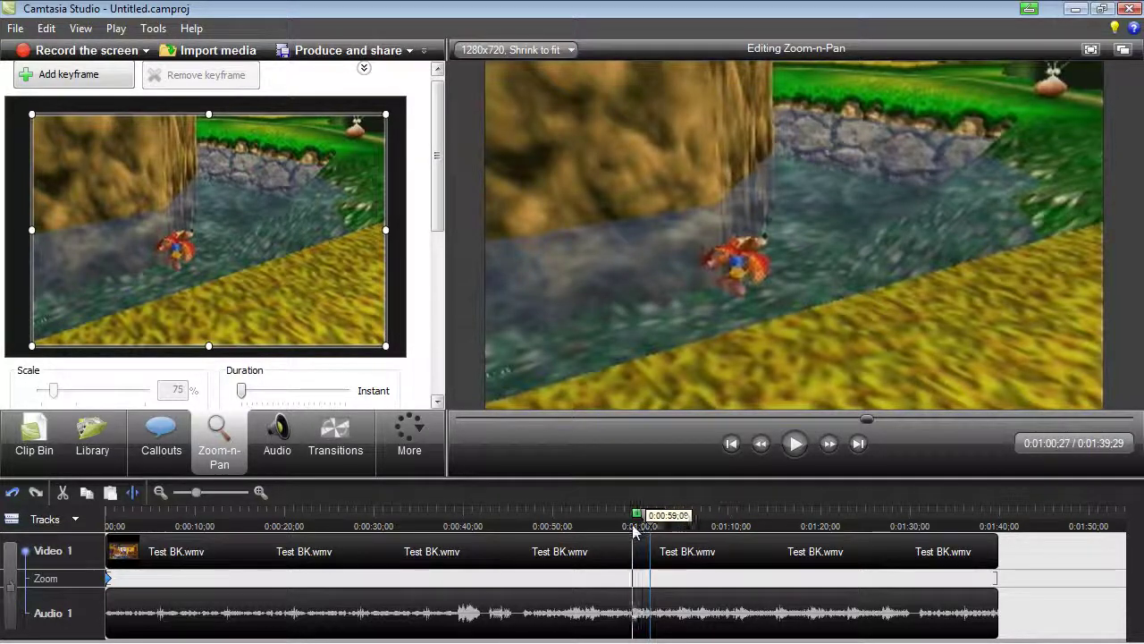
Play the clip in short stretches from about 0:00:54 and stop the playhead at 0:00:58;12, where the character nears the ledge
click(631, 528)
drag(630, 530, 603, 523)
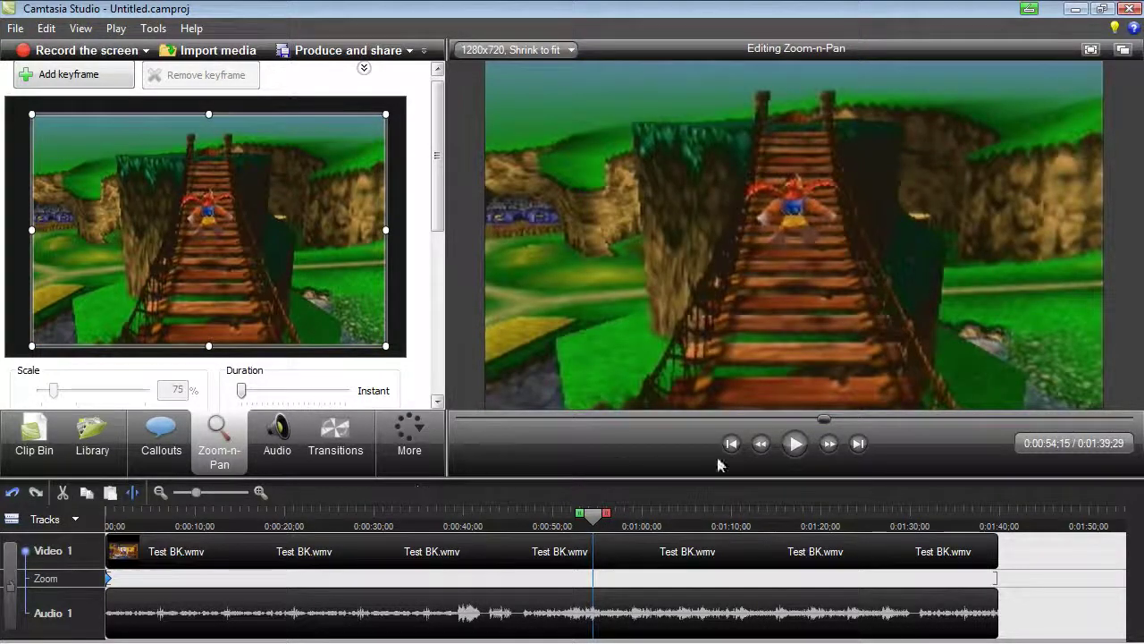
click(794, 445)
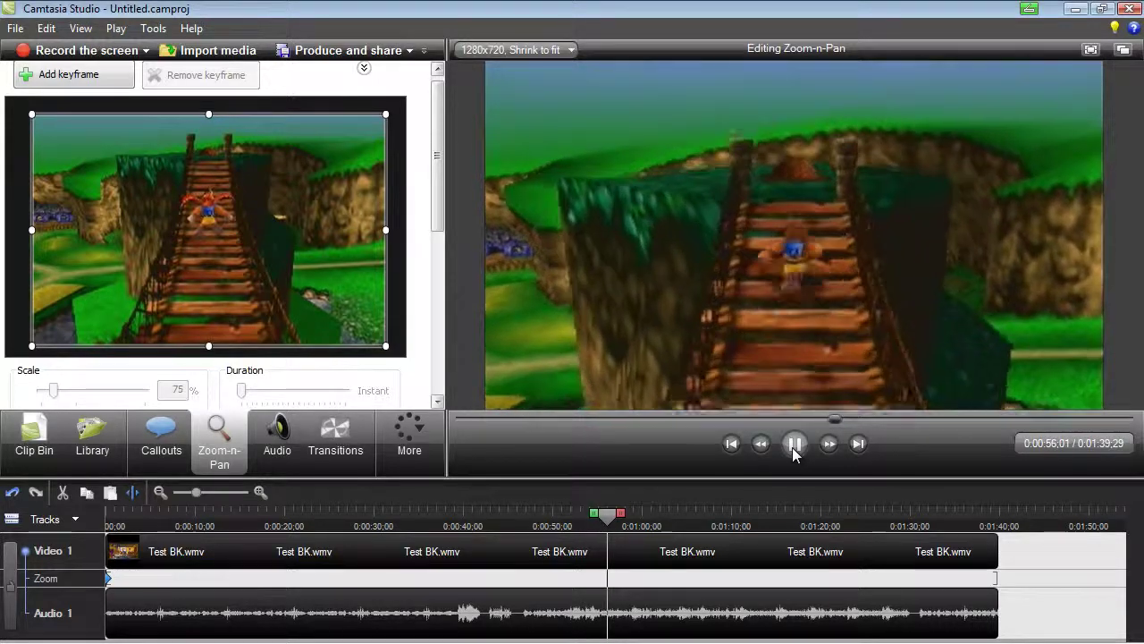
click(793, 444)
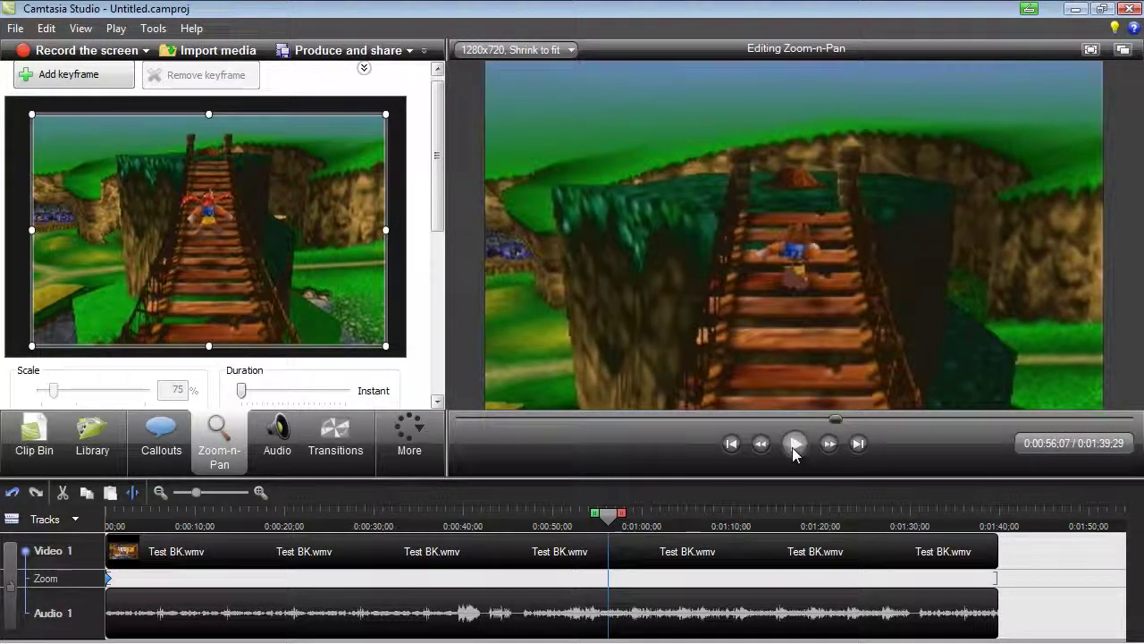
click(794, 444)
click(794, 444)
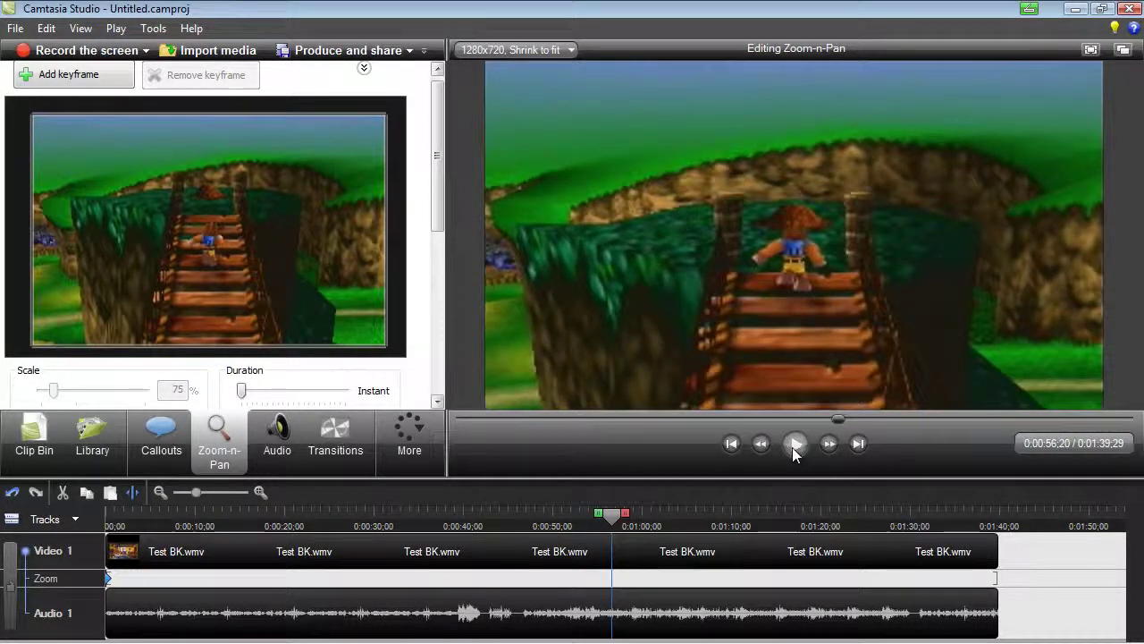
click(794, 445)
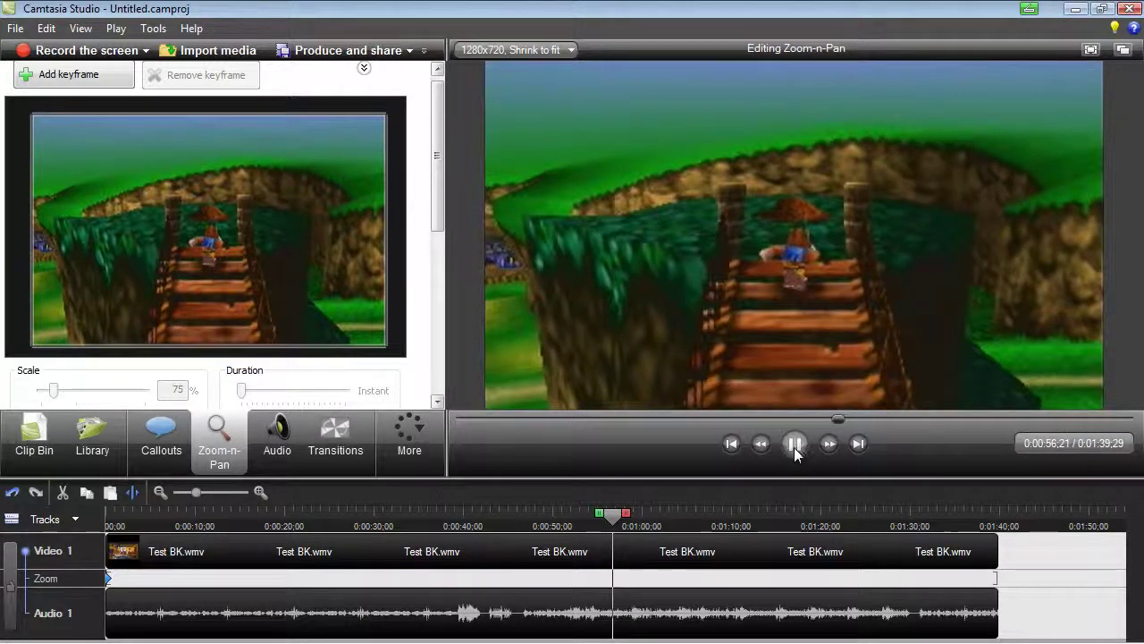
click(794, 444)
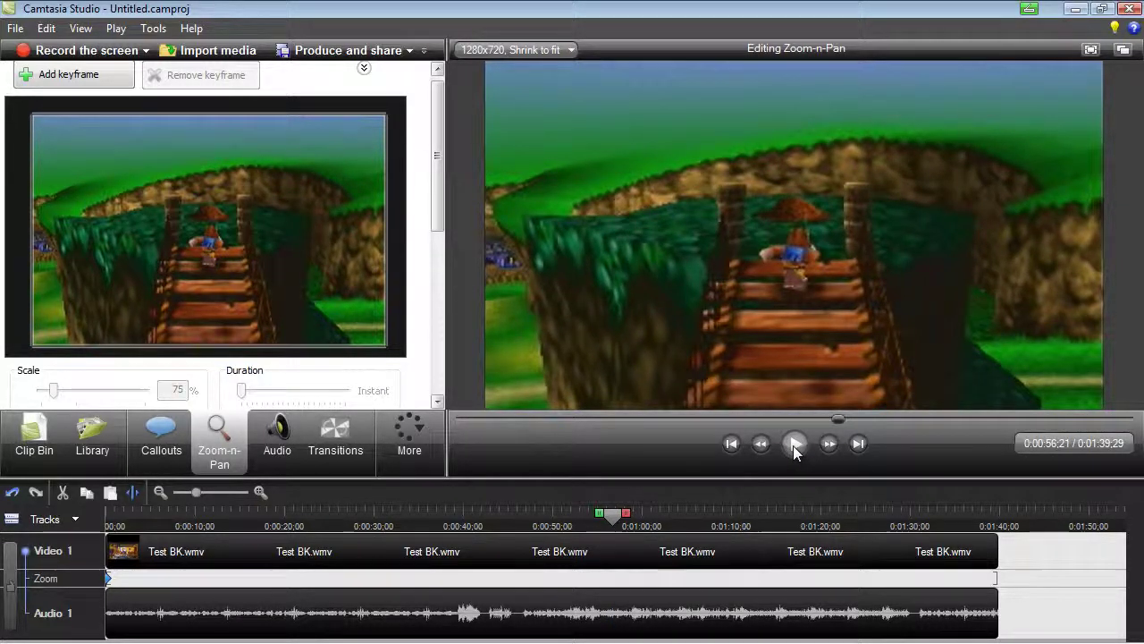
click(793, 446)
click(792, 446)
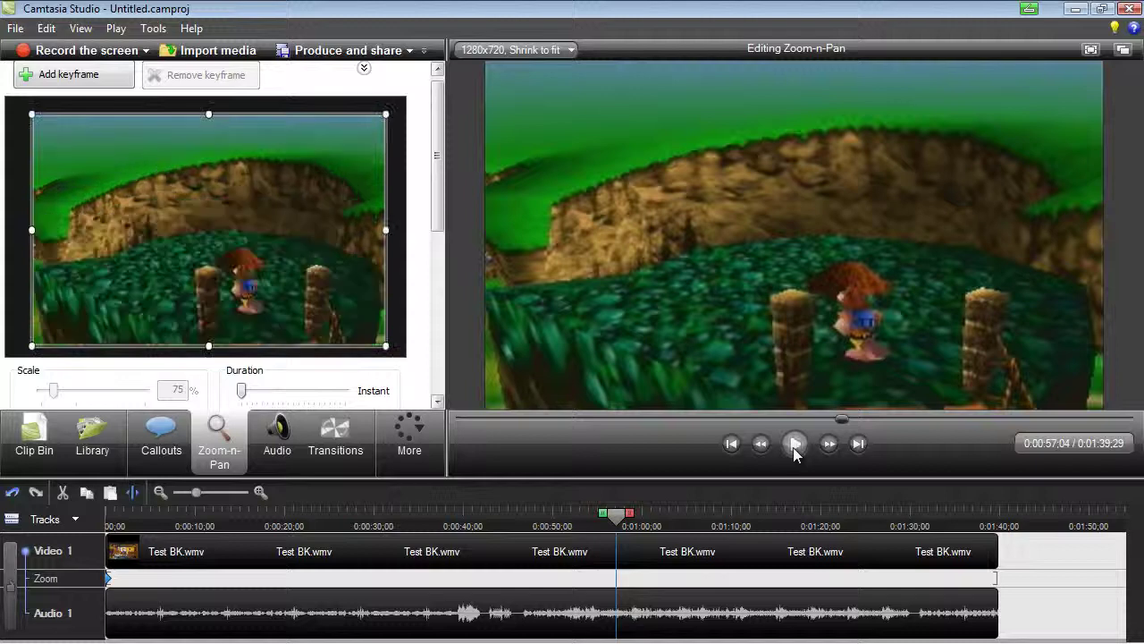
click(802, 441)
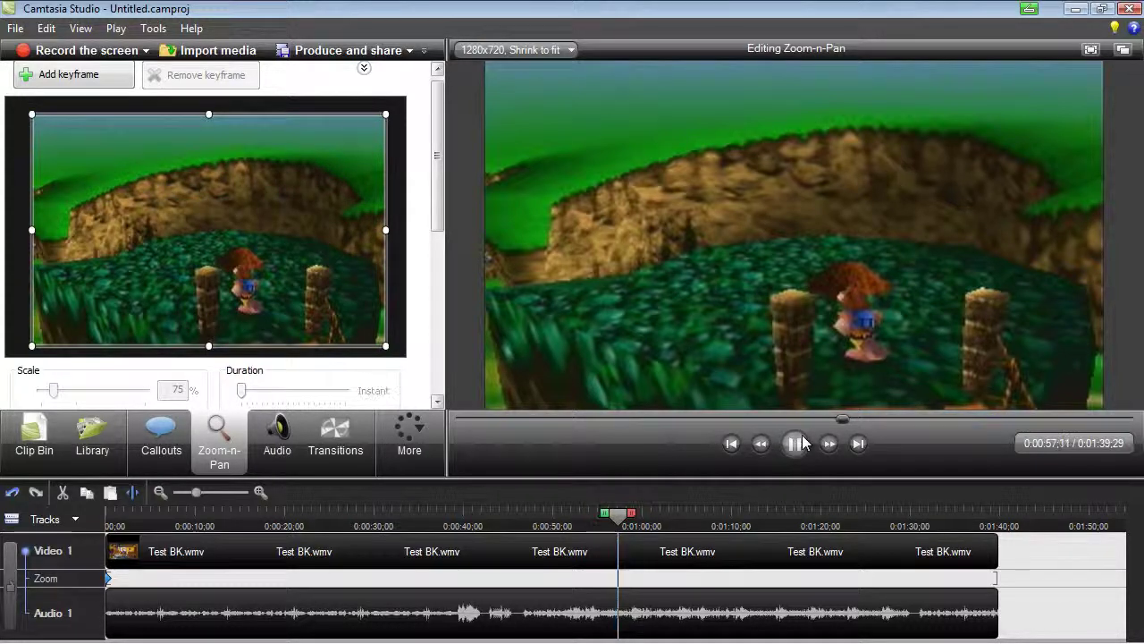
click(799, 446)
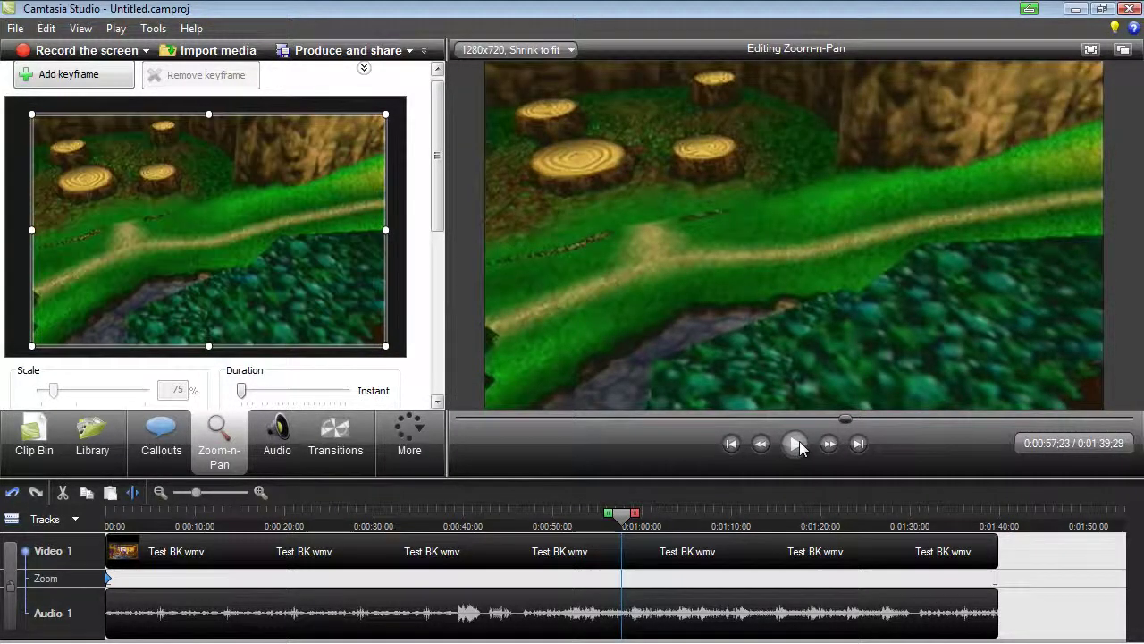
click(798, 445)
click(797, 446)
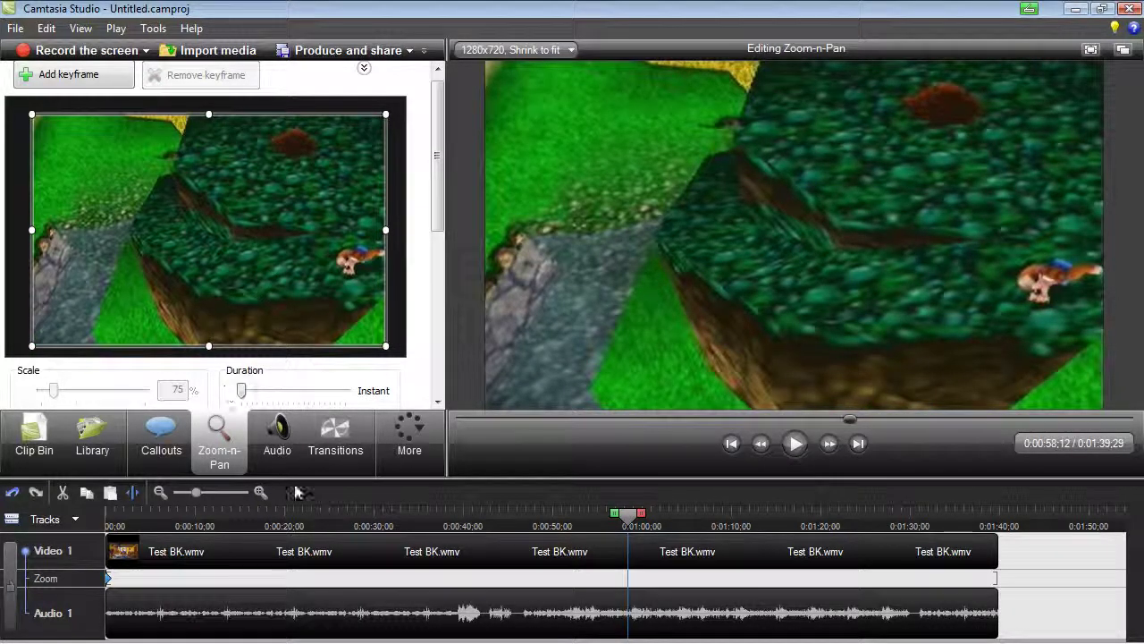
Add the fourth text arrow shape as a callout at the playhead and place it just left of the character, pointing at it
click(161, 434)
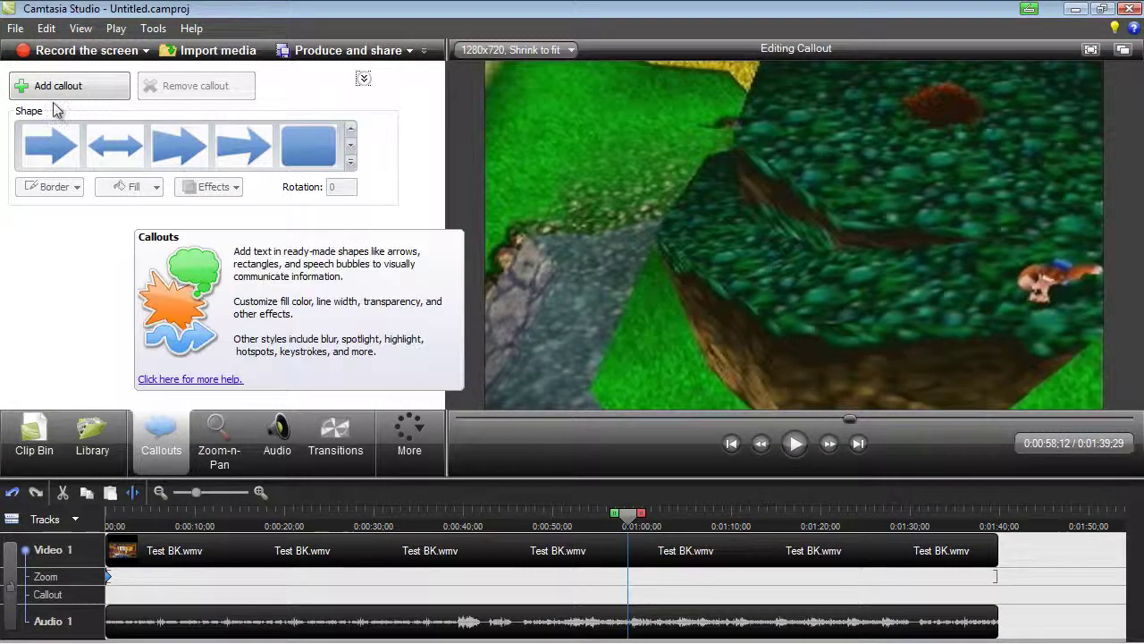
click(351, 163)
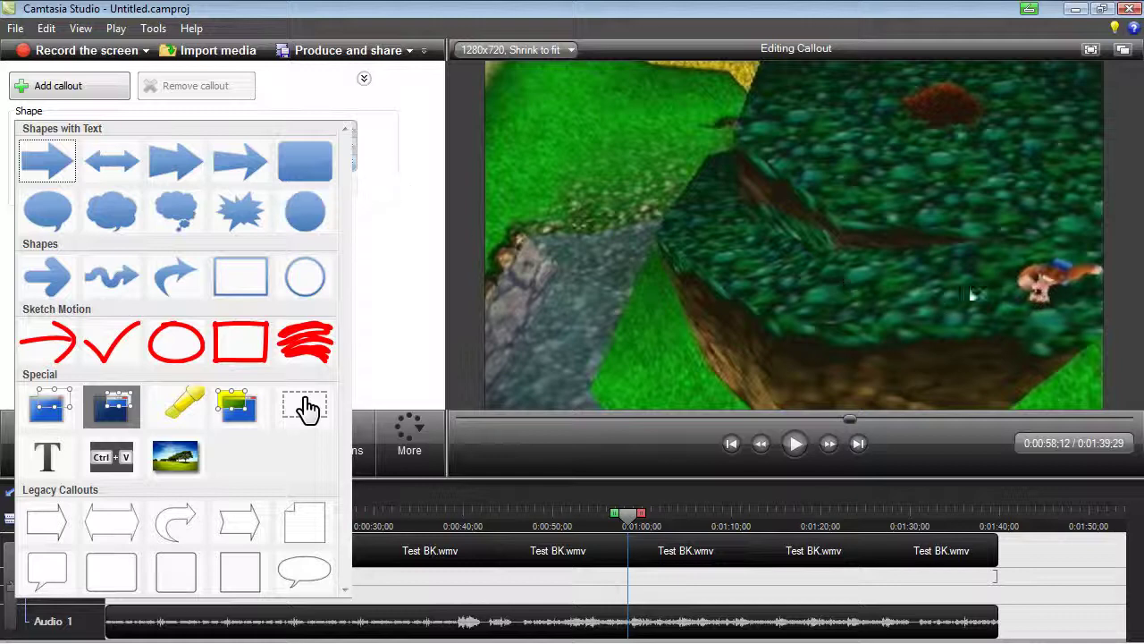
click(241, 167)
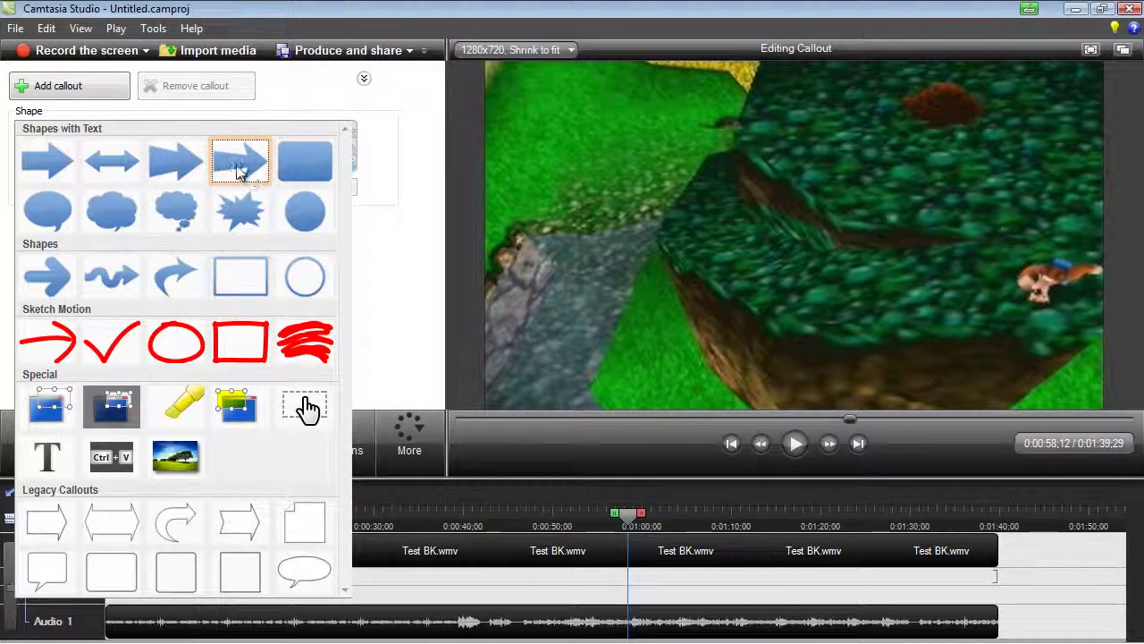
click(250, 156)
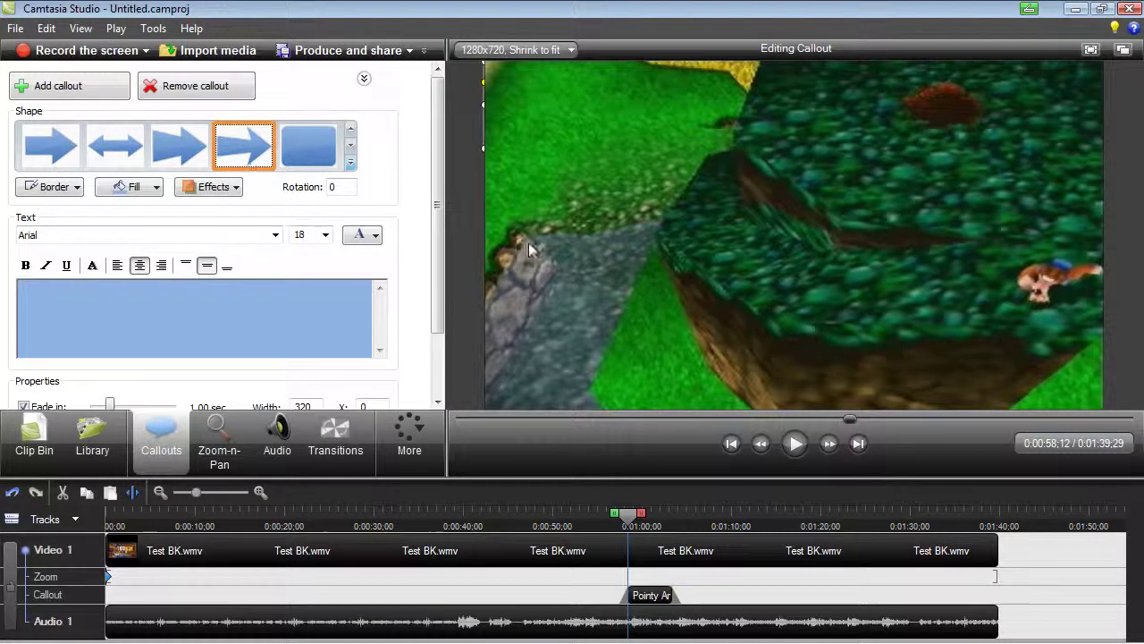
drag(523, 105, 878, 283)
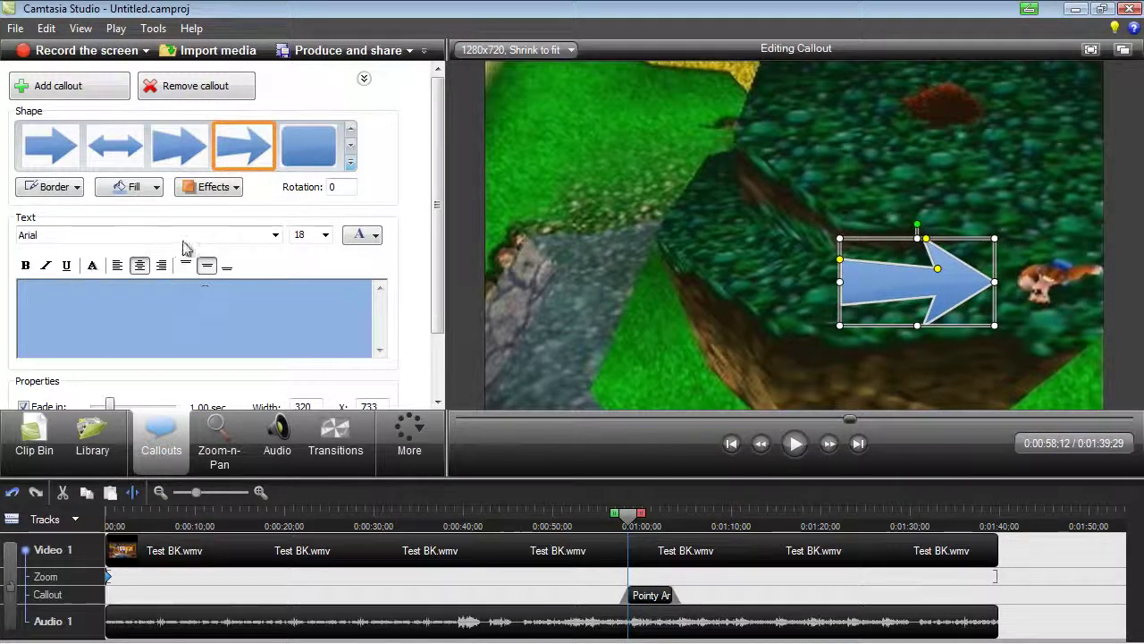
Set the arrow callout's text font to Incised901 NdIt BT
click(276, 235)
scroll(276, 317, down, 5)
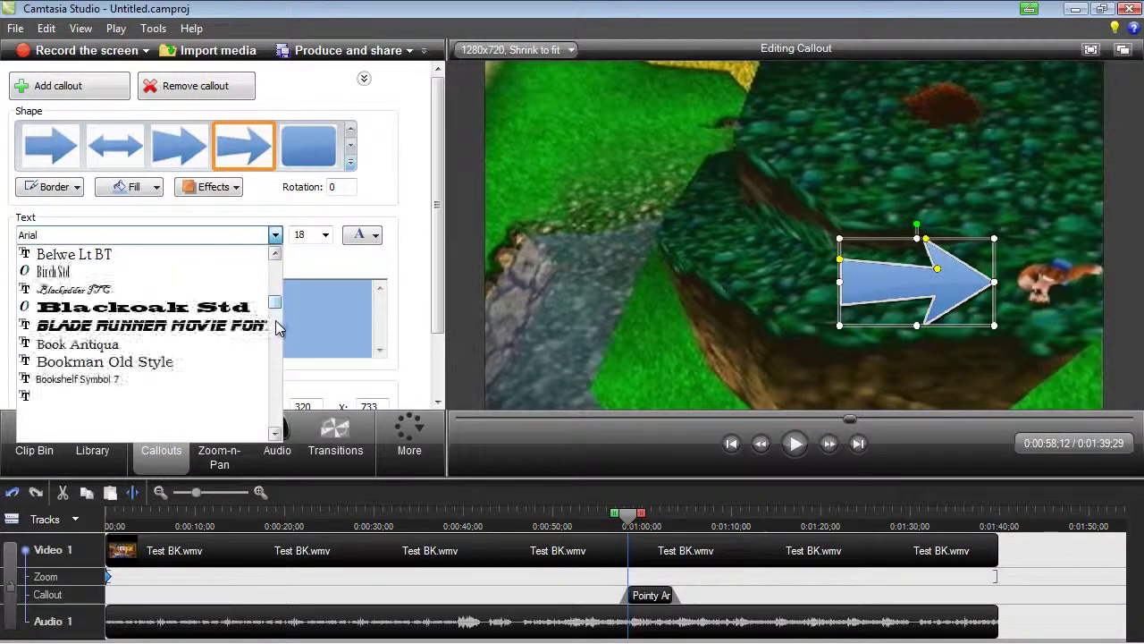
scroll(276, 328, down, 15)
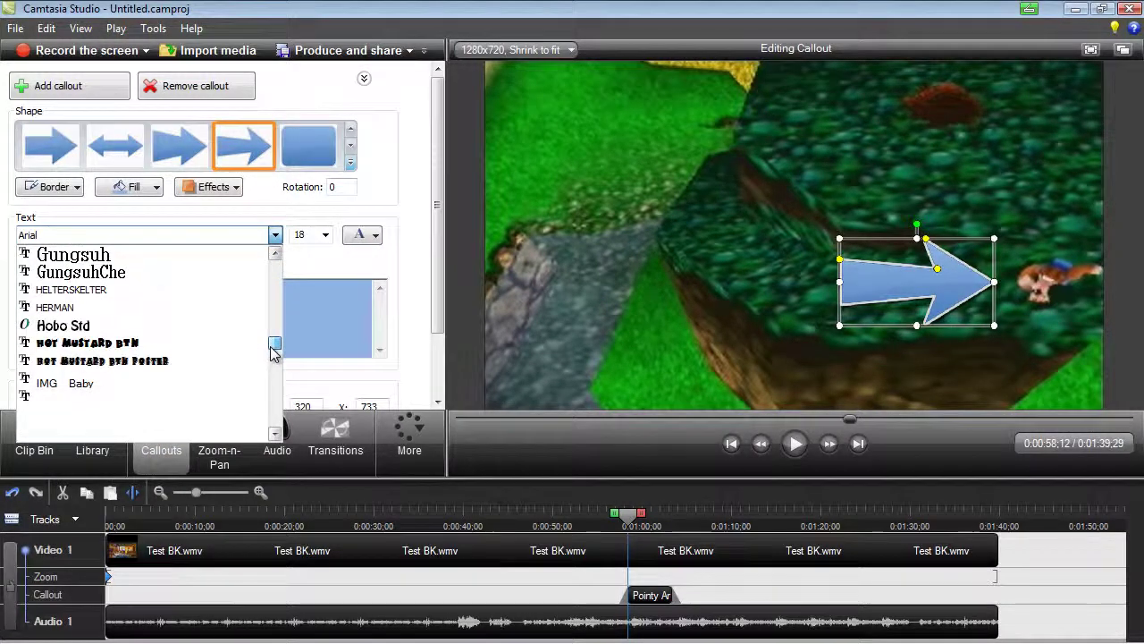
drag(273, 351, 273, 357)
scroll(273, 358, up, 2)
scroll(192, 340, down, 1)
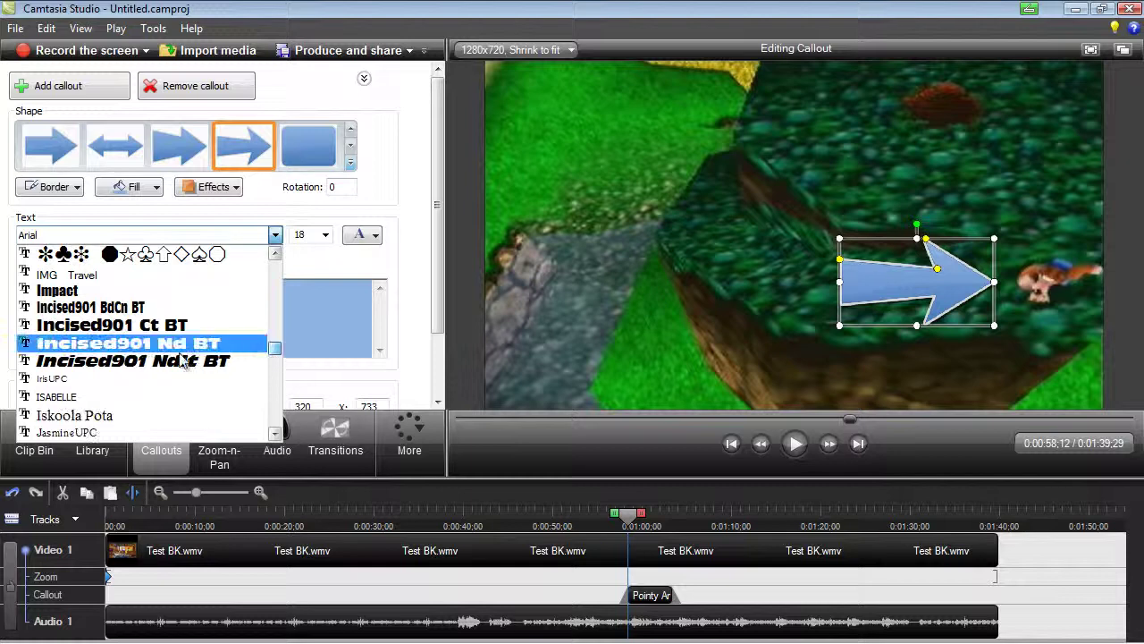
click(192, 359)
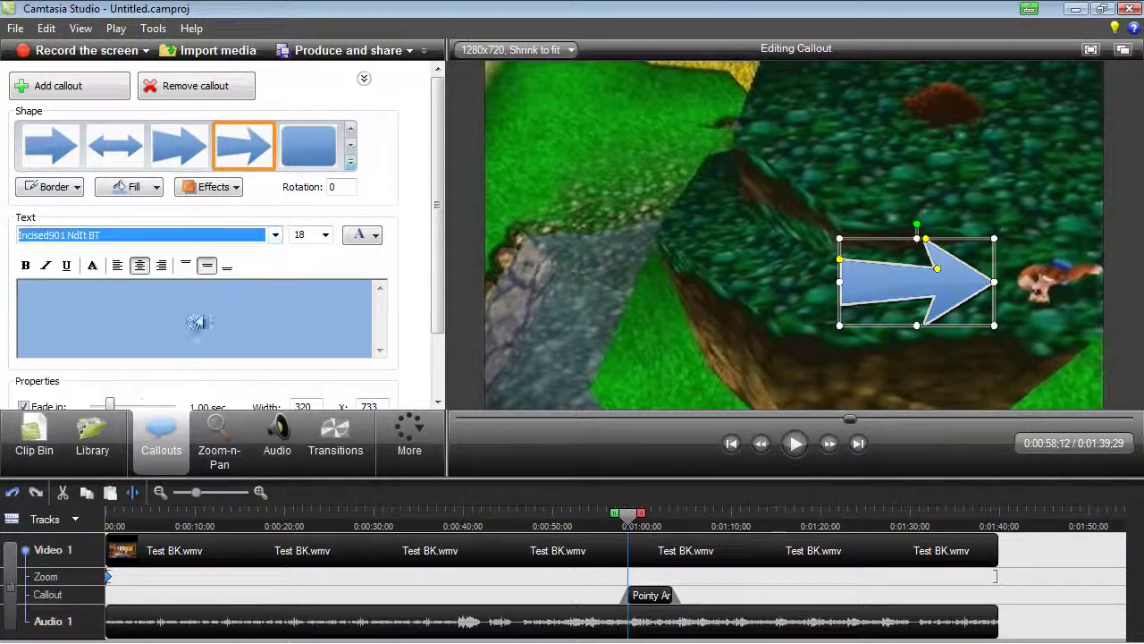
Format the arrow callout with black text at size 22 and a dark red fill
click(365, 235)
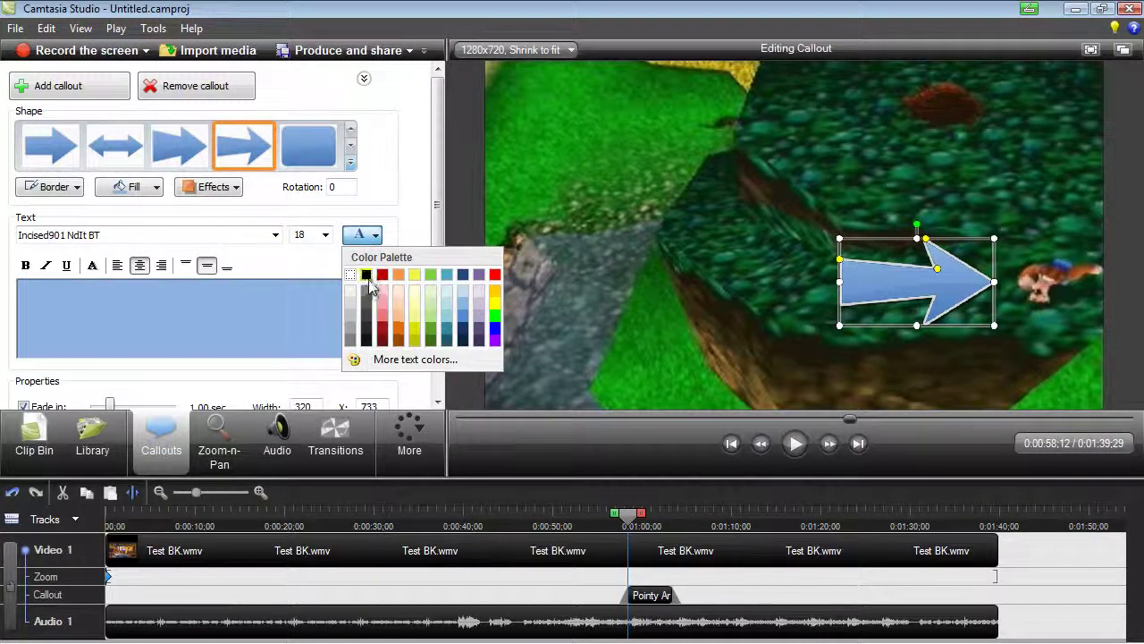
click(366, 275)
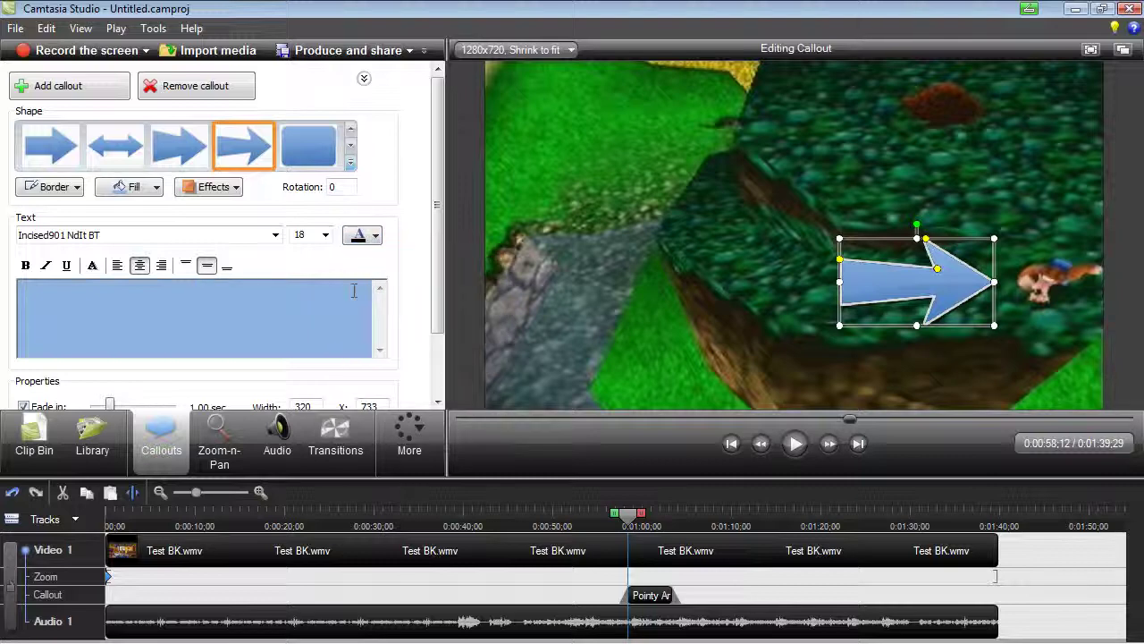
click(126, 187)
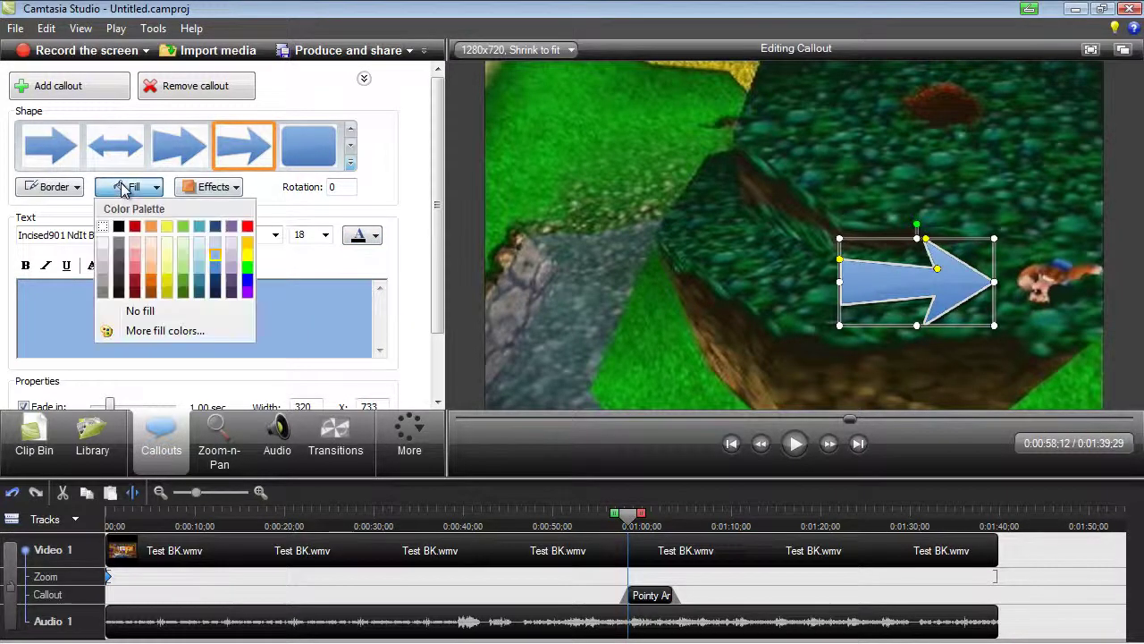
click(135, 227)
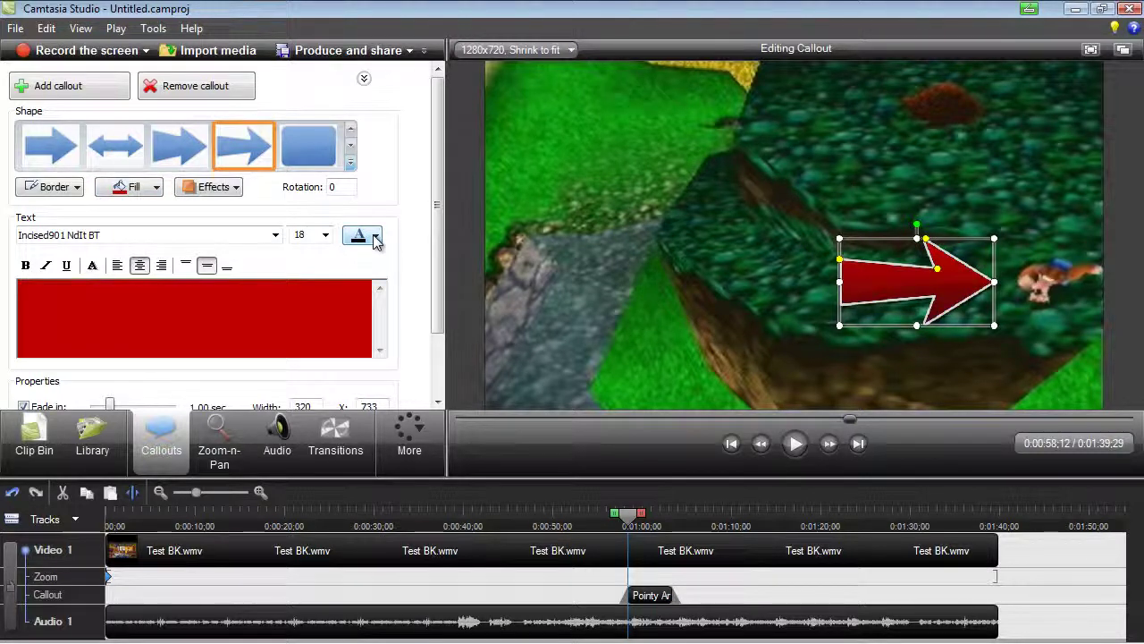
click(324, 234)
click(304, 359)
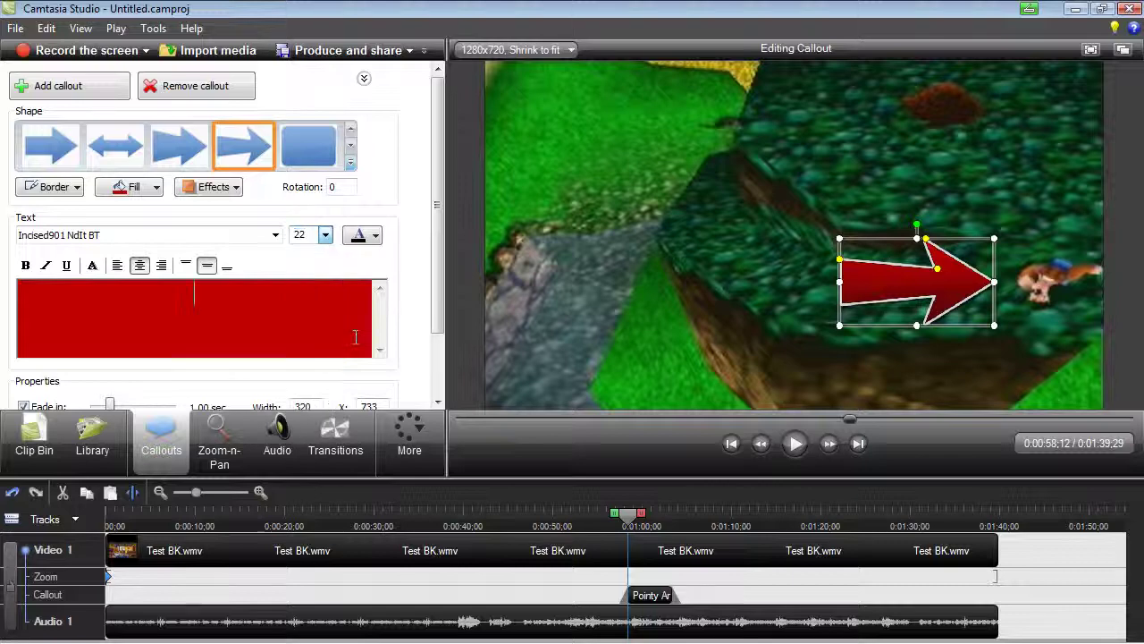
Enter "Don't fall off..." in the arrow callout and enlarge the arrow to about 433 x 237 so the text fits on one line
drag(840, 239, 794, 207)
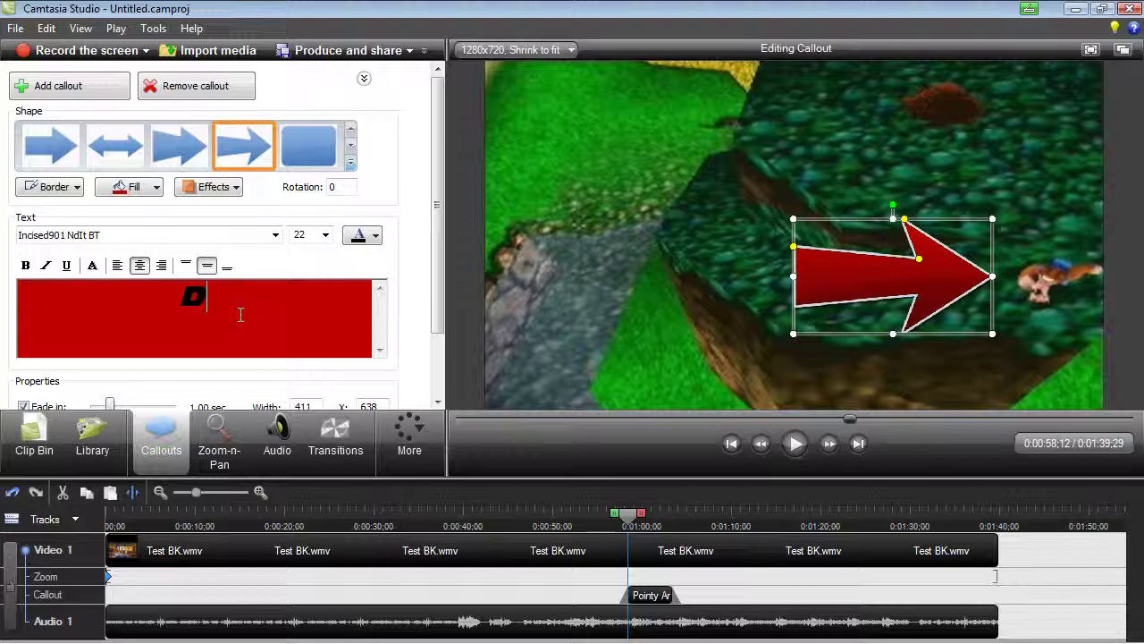
text('t)
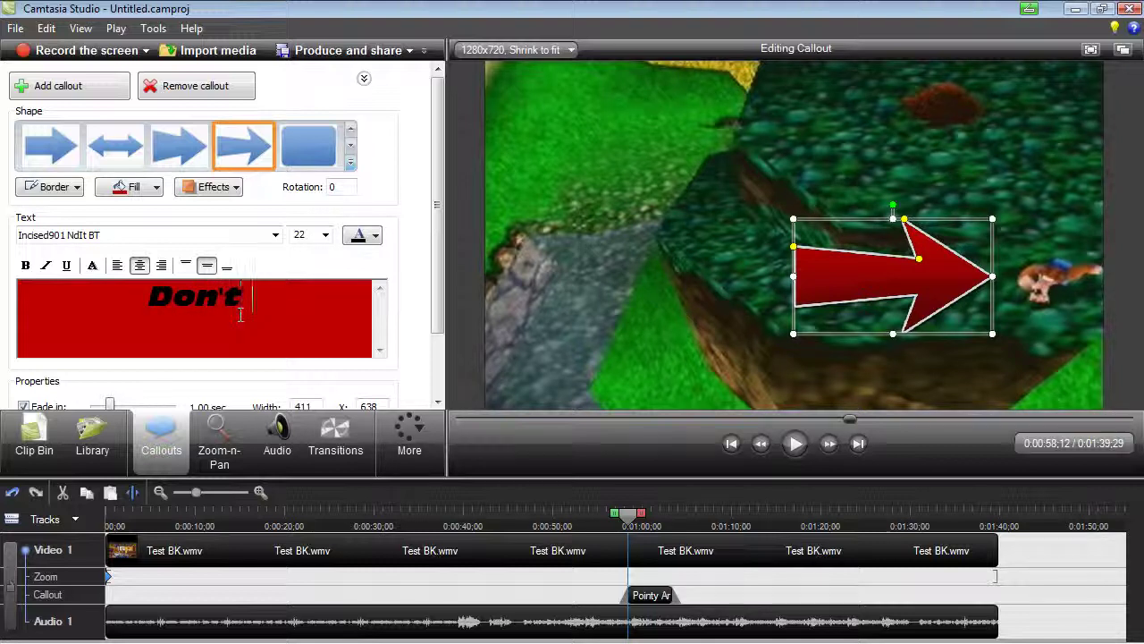
text( fall ar)
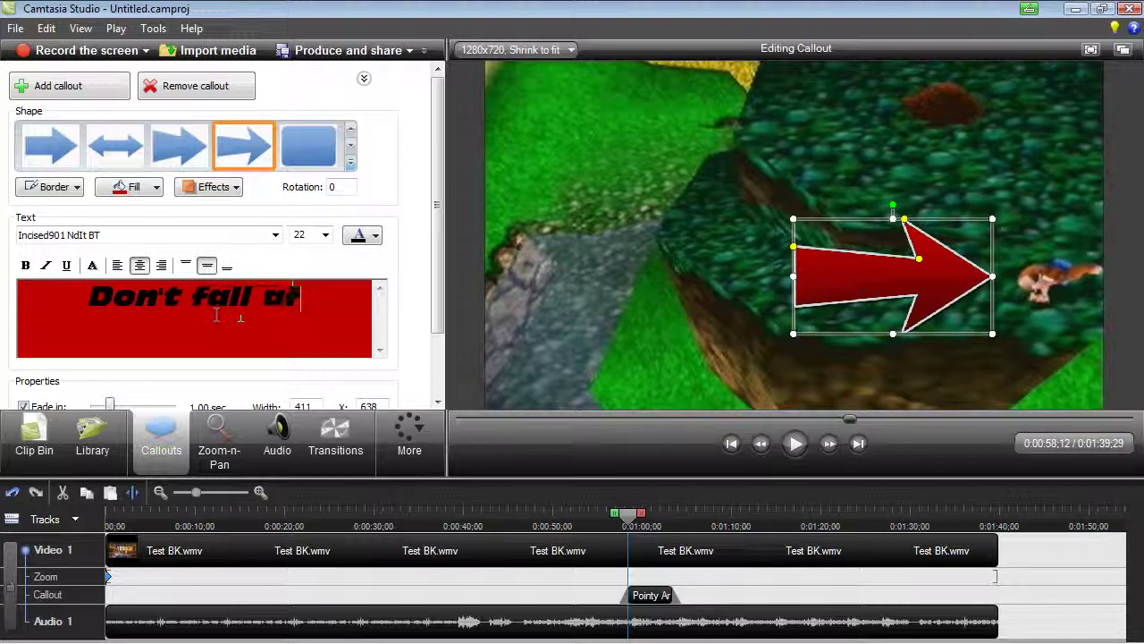
text(ff...)
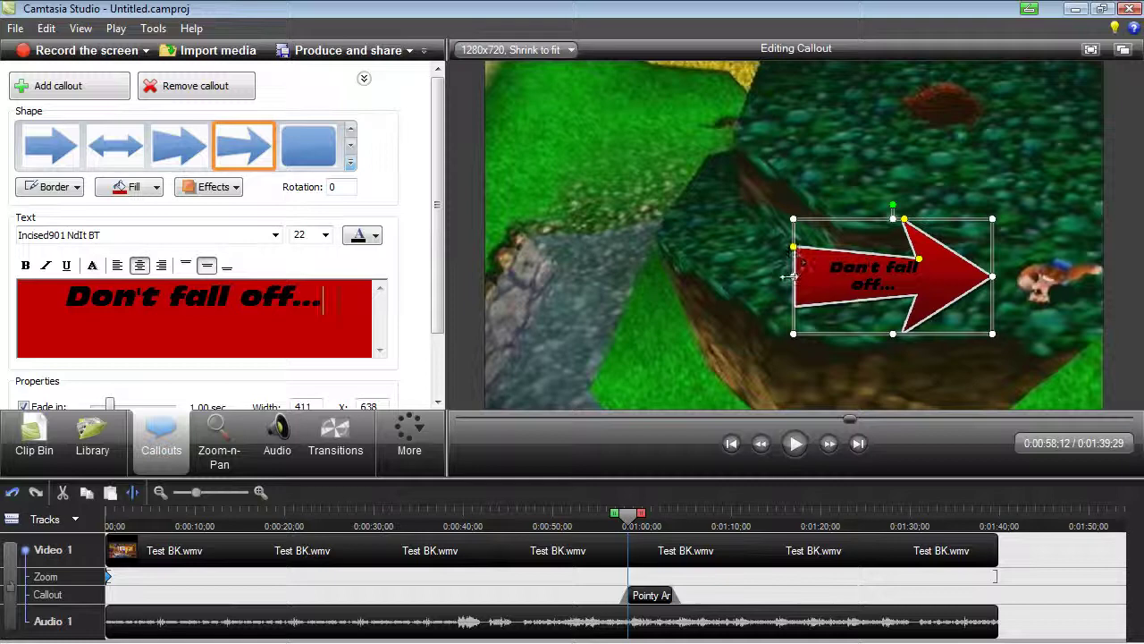
drag(791, 277, 778, 277)
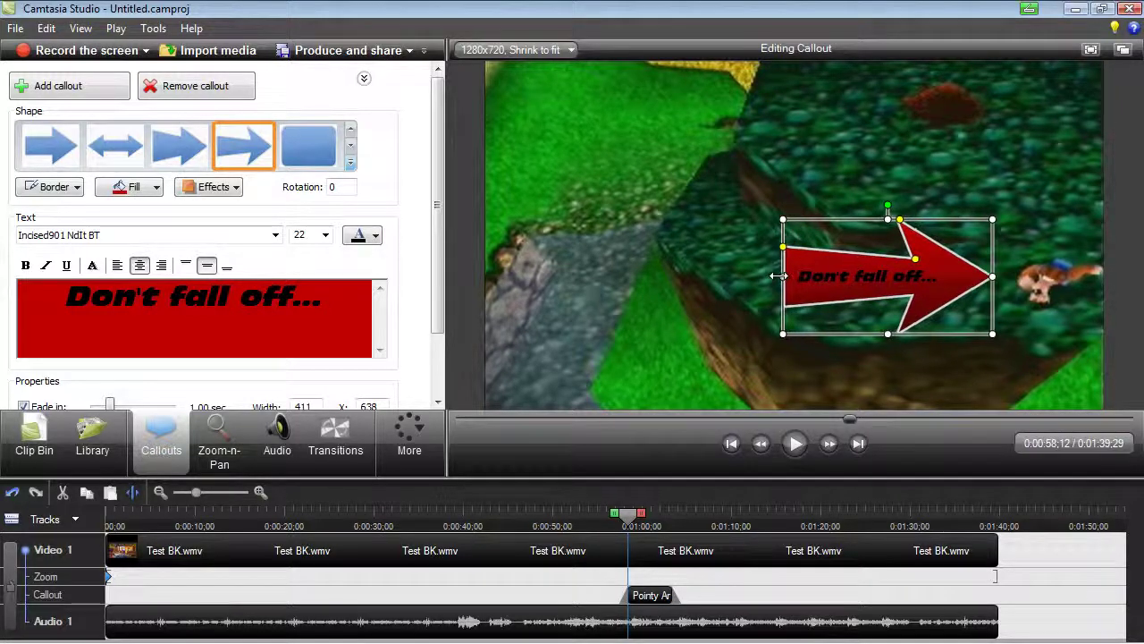
click(887, 380)
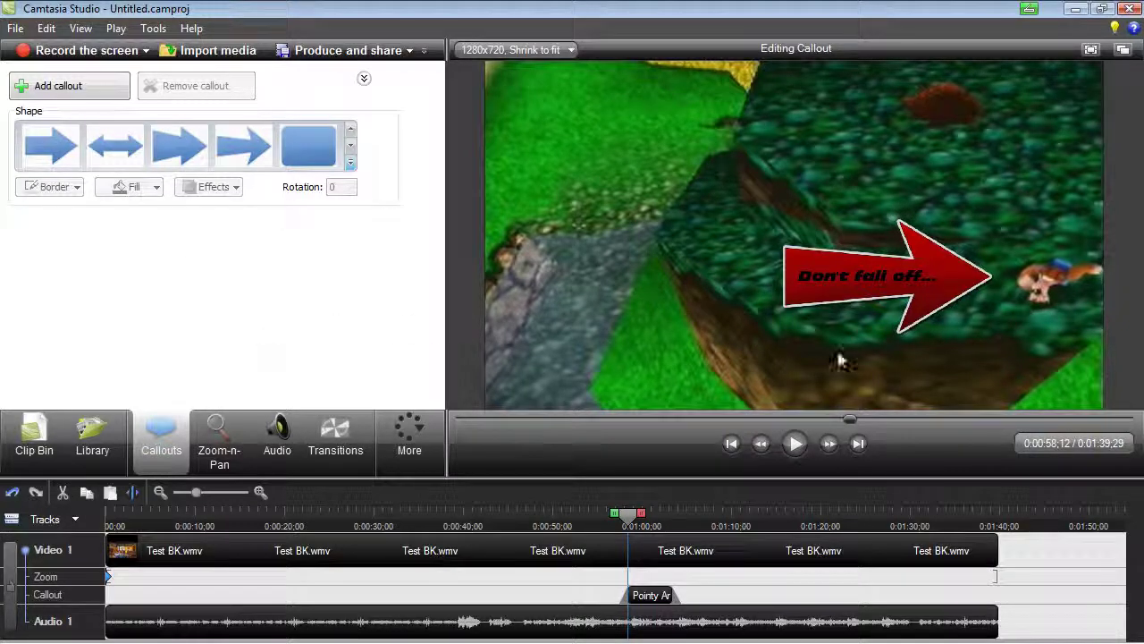
Turn off both fade in and fade out for the arrow callout, and play the clip to about 0:01:01 to check it
click(847, 284)
scroll(438, 250, down, 3)
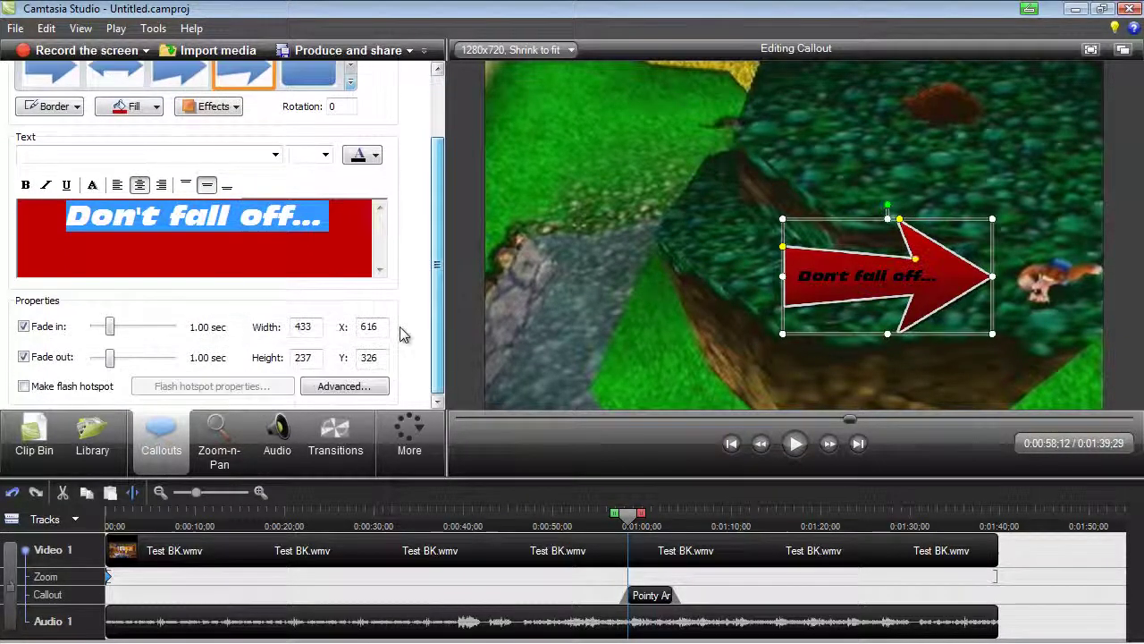
click(23, 326)
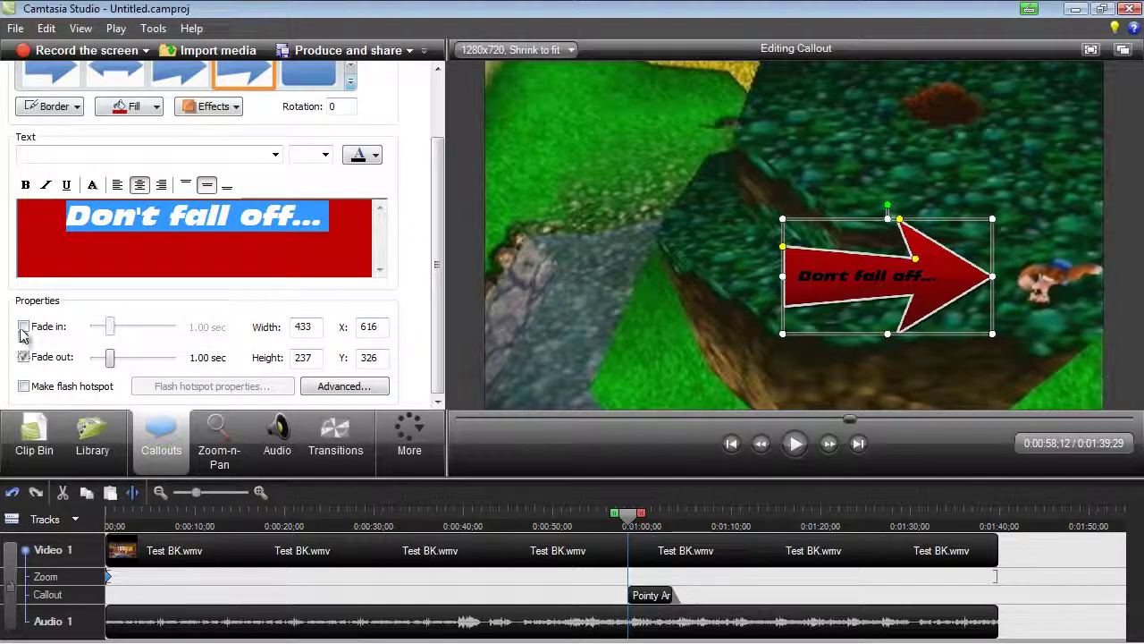
click(24, 356)
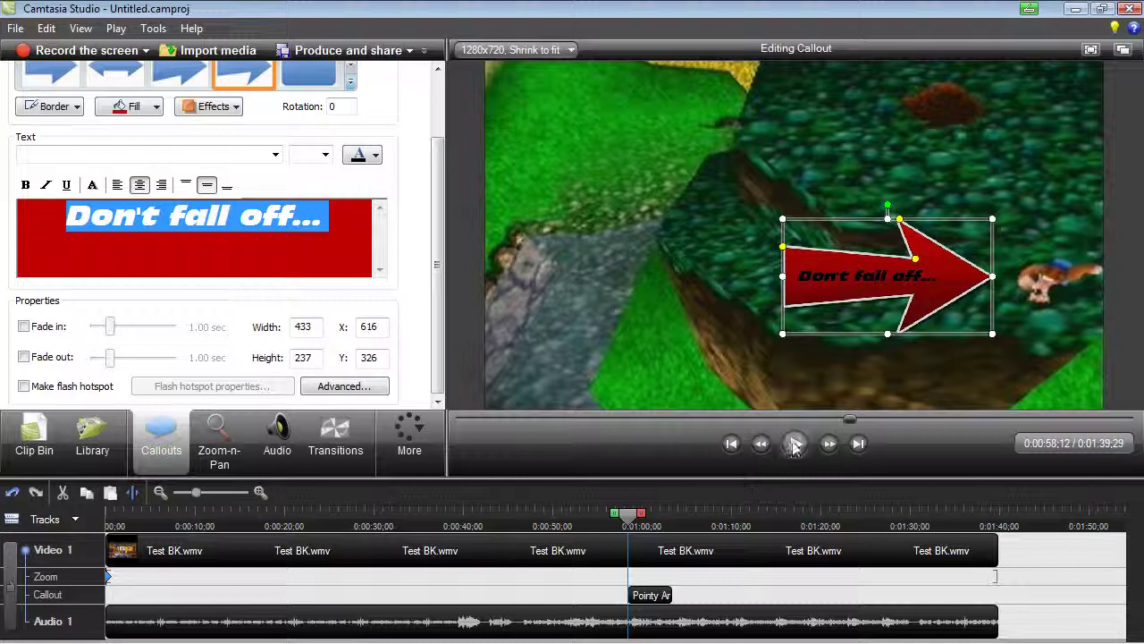
click(794, 444)
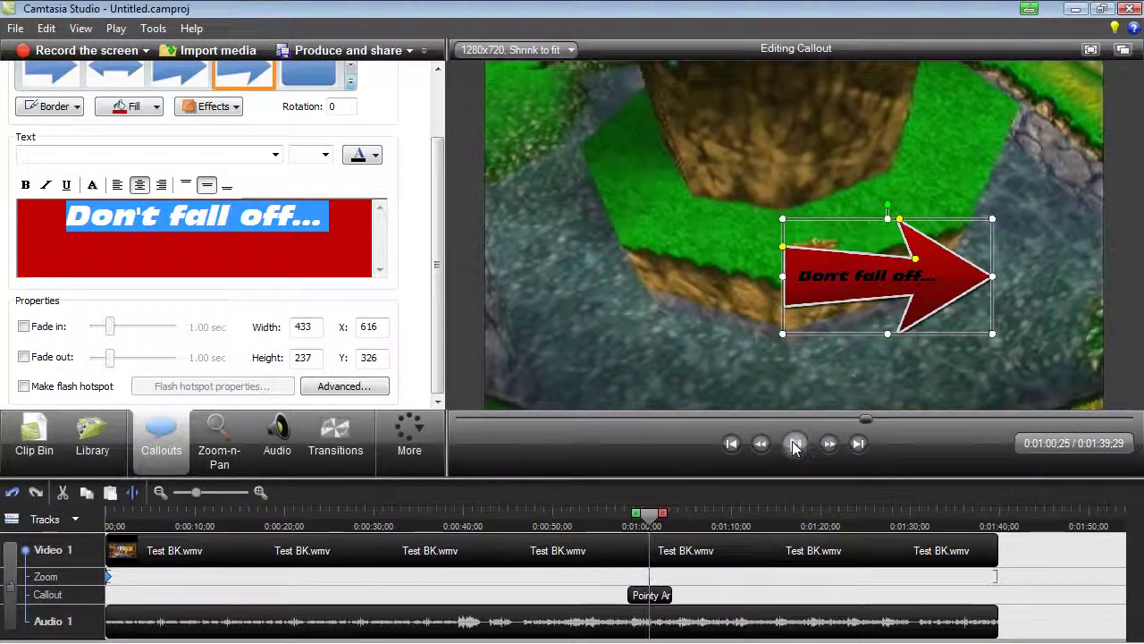
click(794, 444)
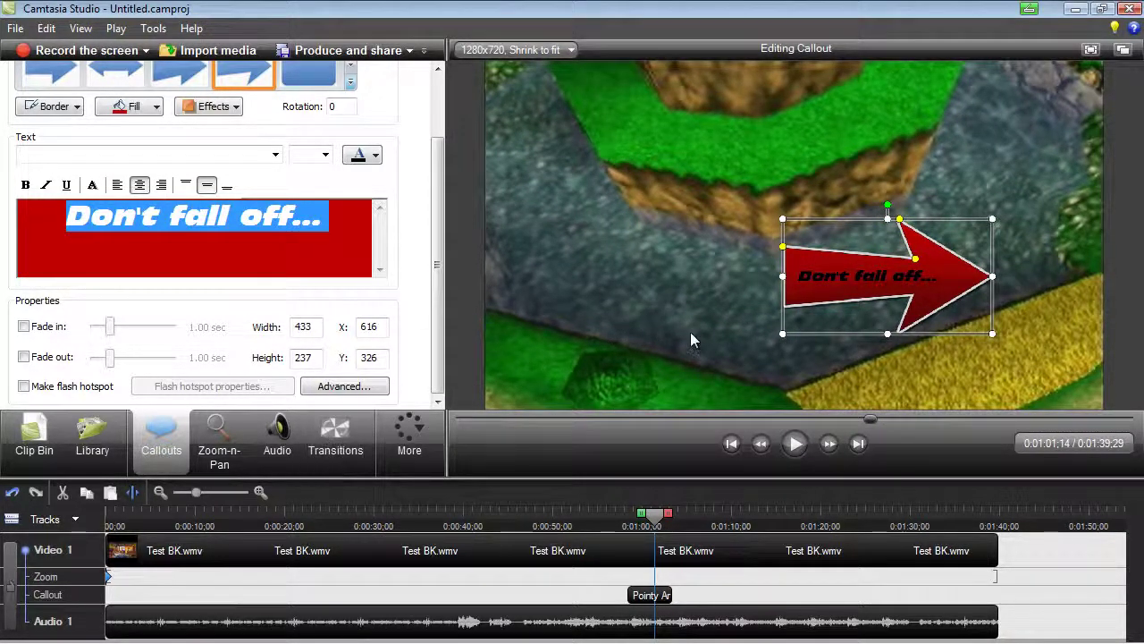
Try the arrow callout at other positions over the video, and delete it from the timeline
drag(850, 271, 593, 210)
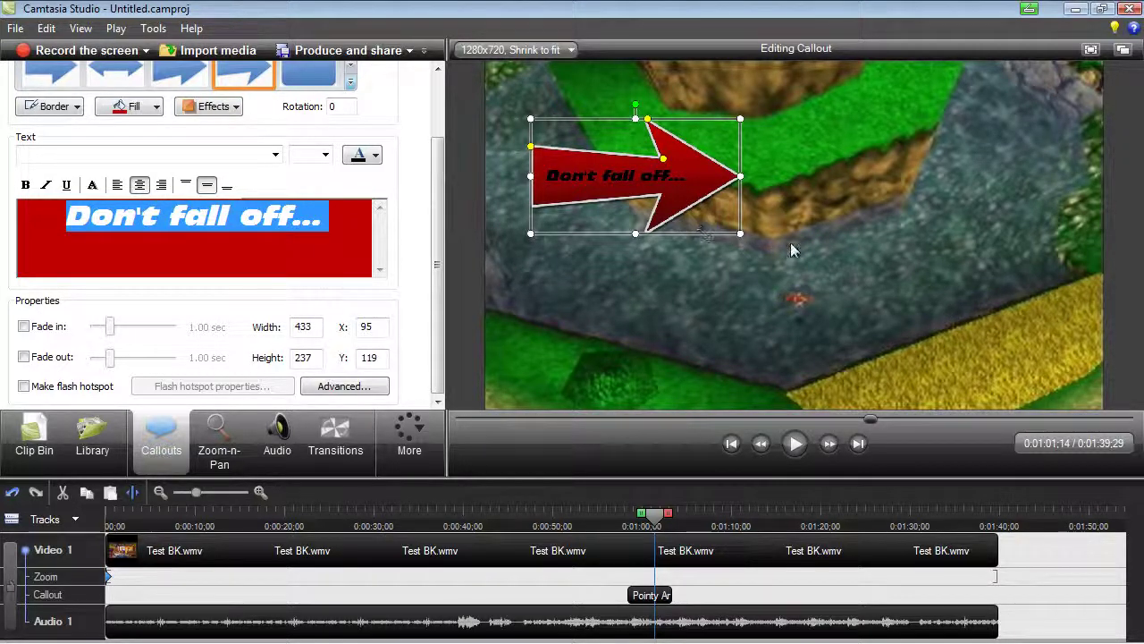
drag(674, 198, 1001, 255)
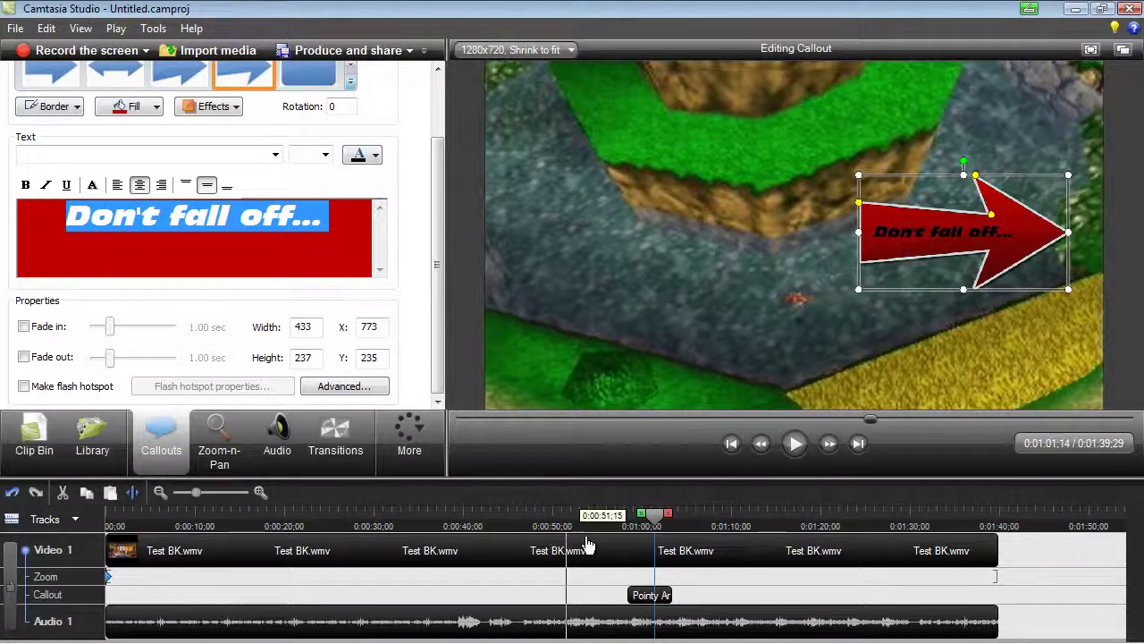
key(Delete)
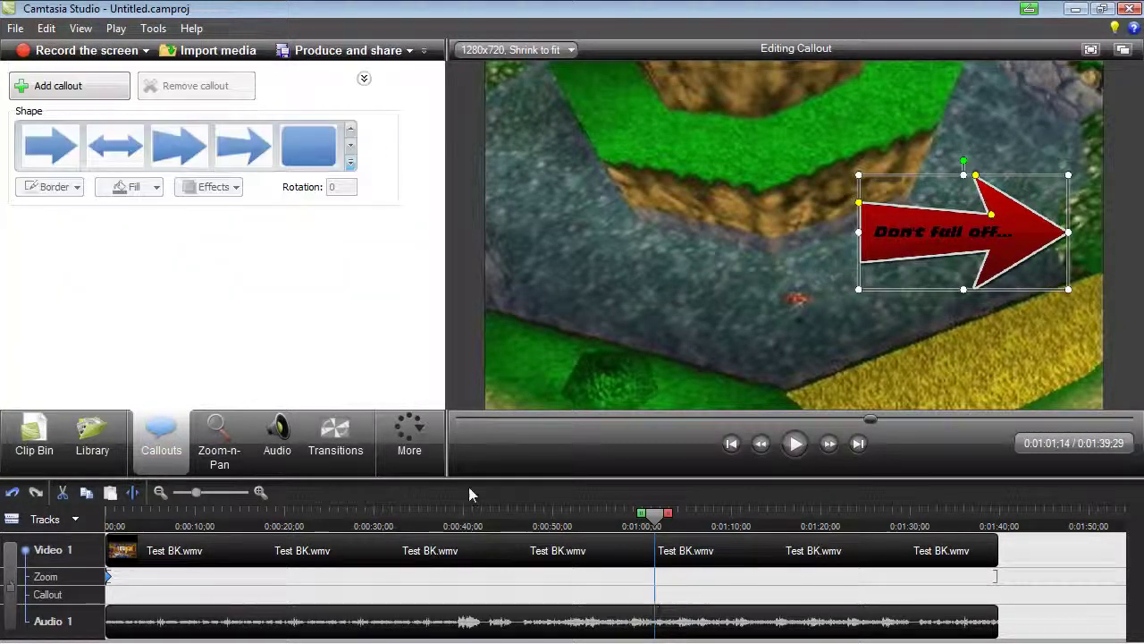
Select the clip's audio on the timeline and look over the audio enhancement and editing options
click(294, 443)
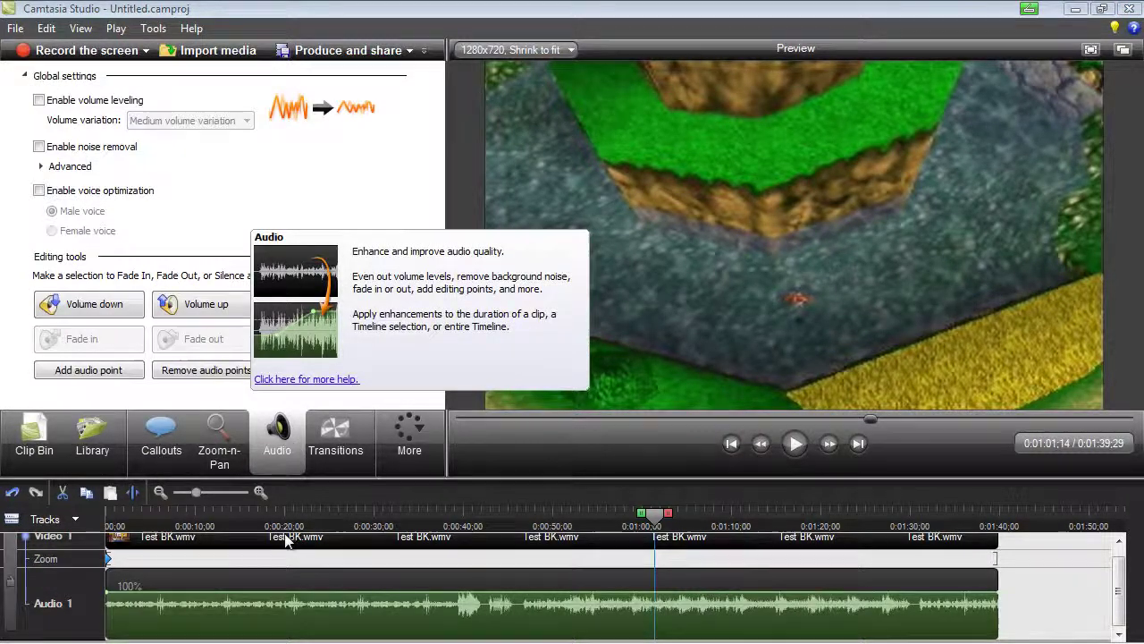
click(486, 590)
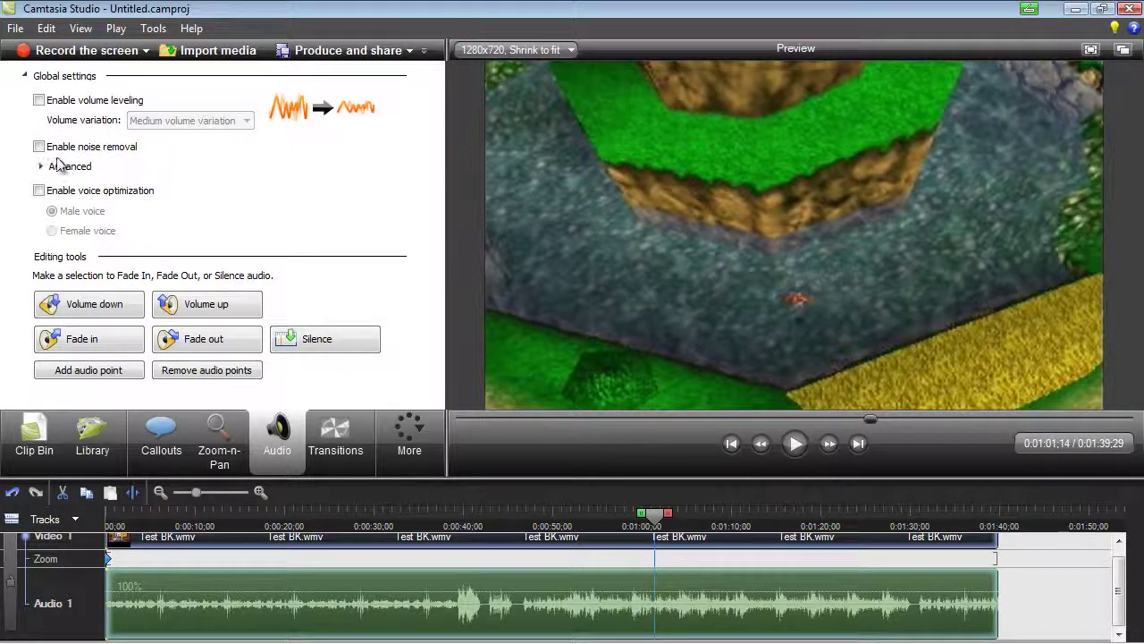
click(428, 434)
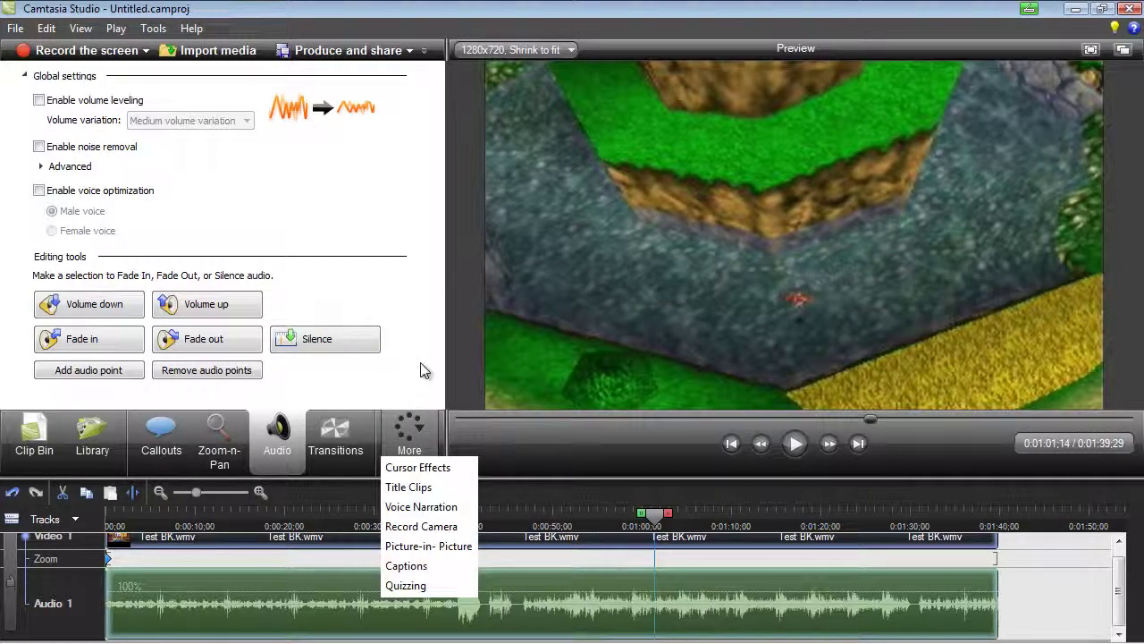
click(192, 512)
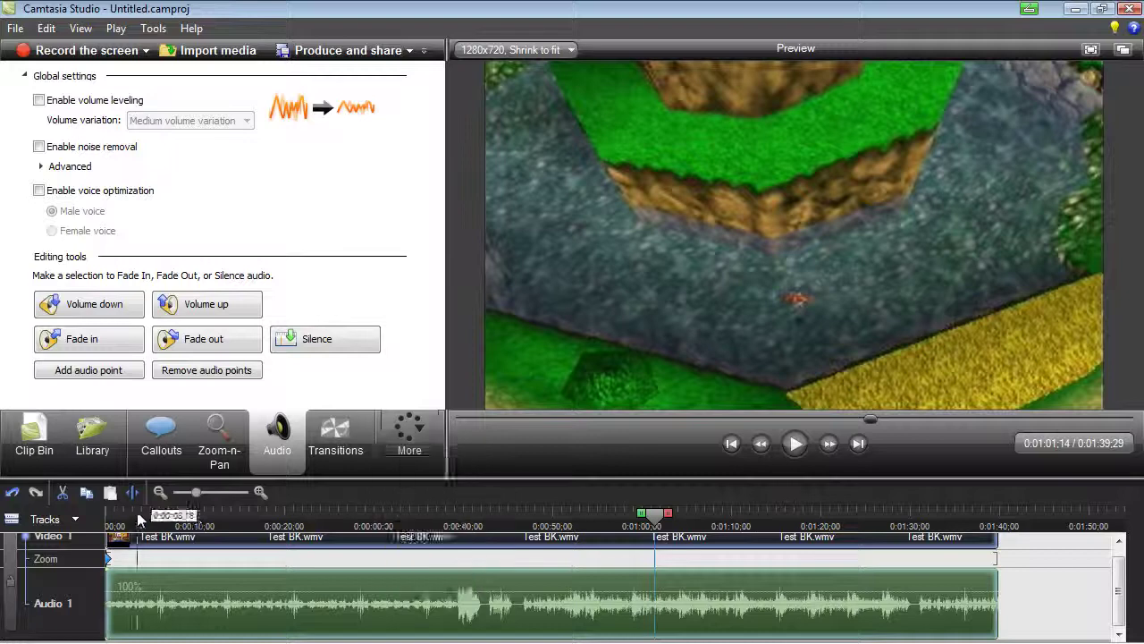
Add a title clip at the start of the timeline with the text "Banjo Kazoooie Test Video"
click(109, 514)
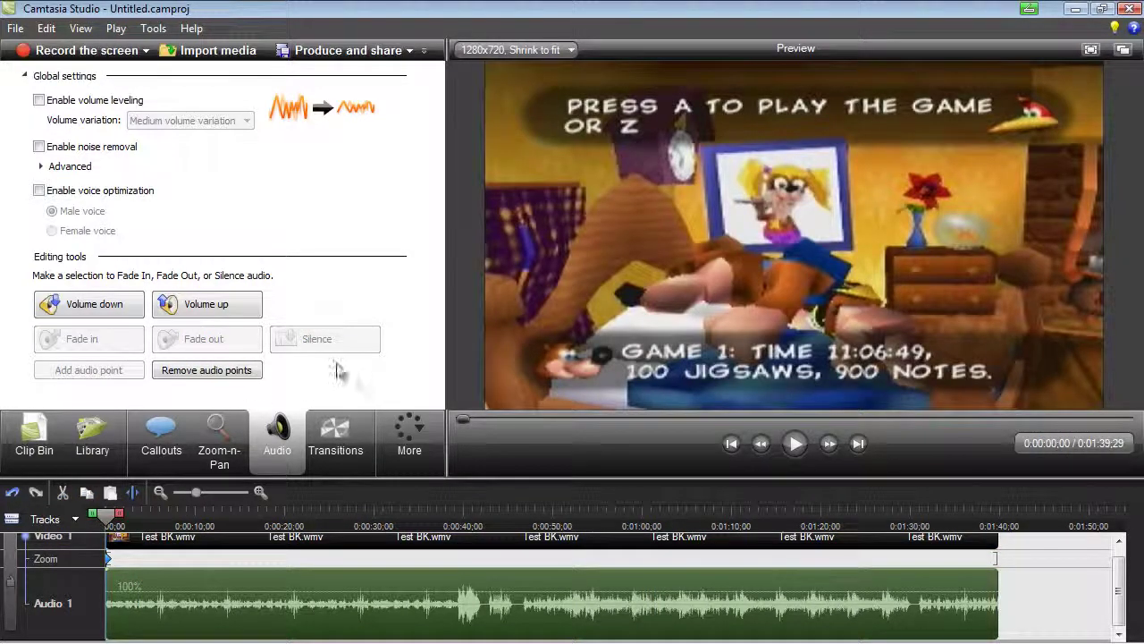
click(410, 434)
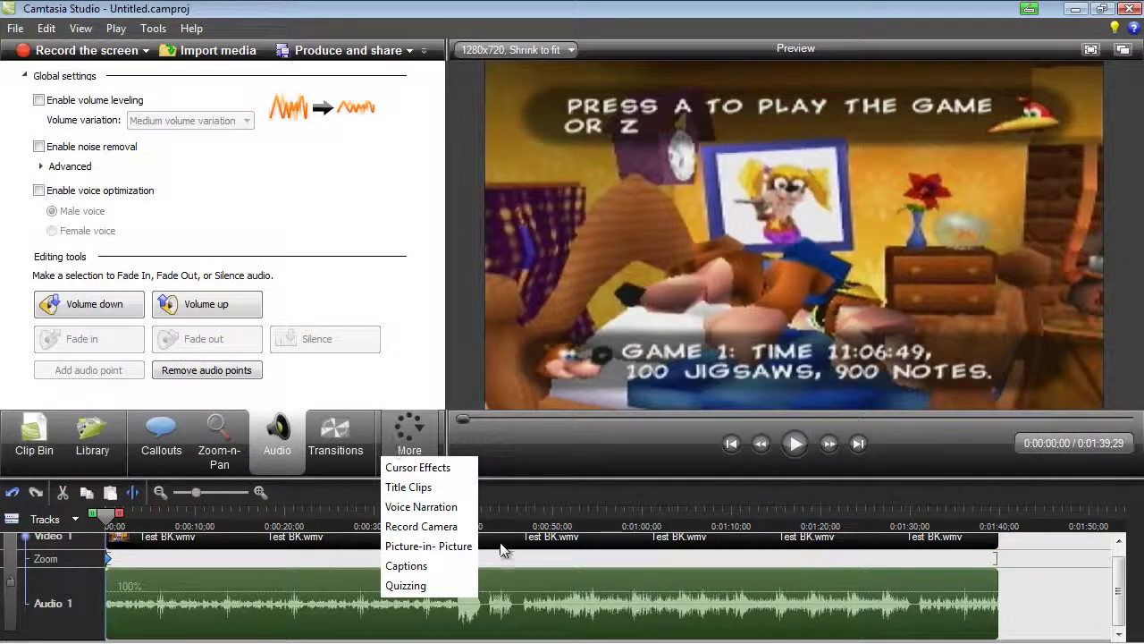
click(408, 487)
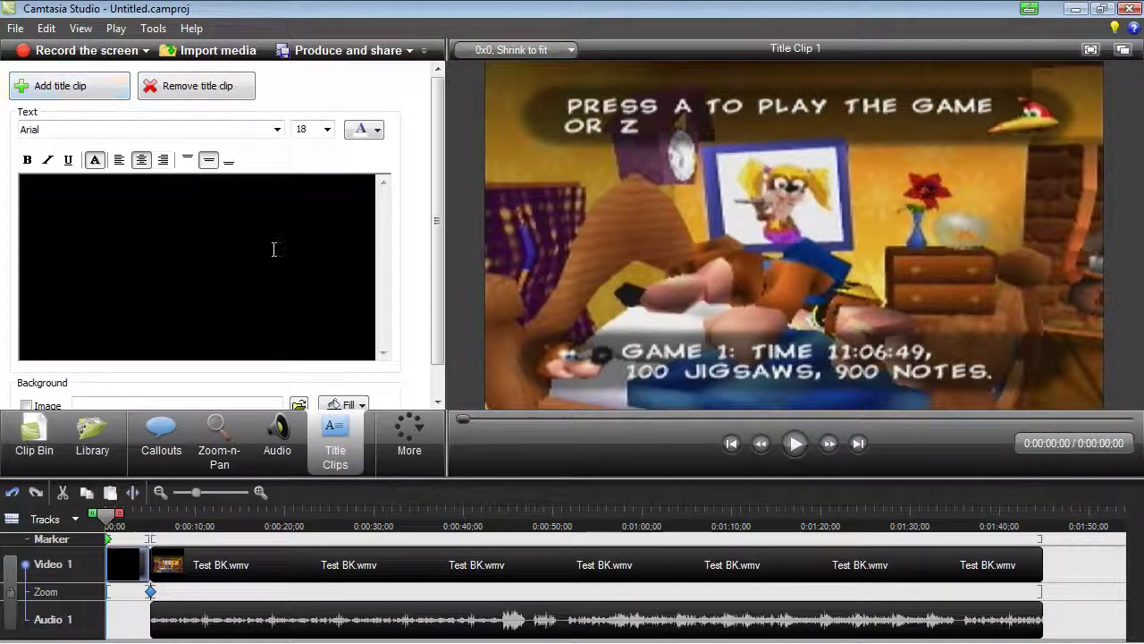
text(B)
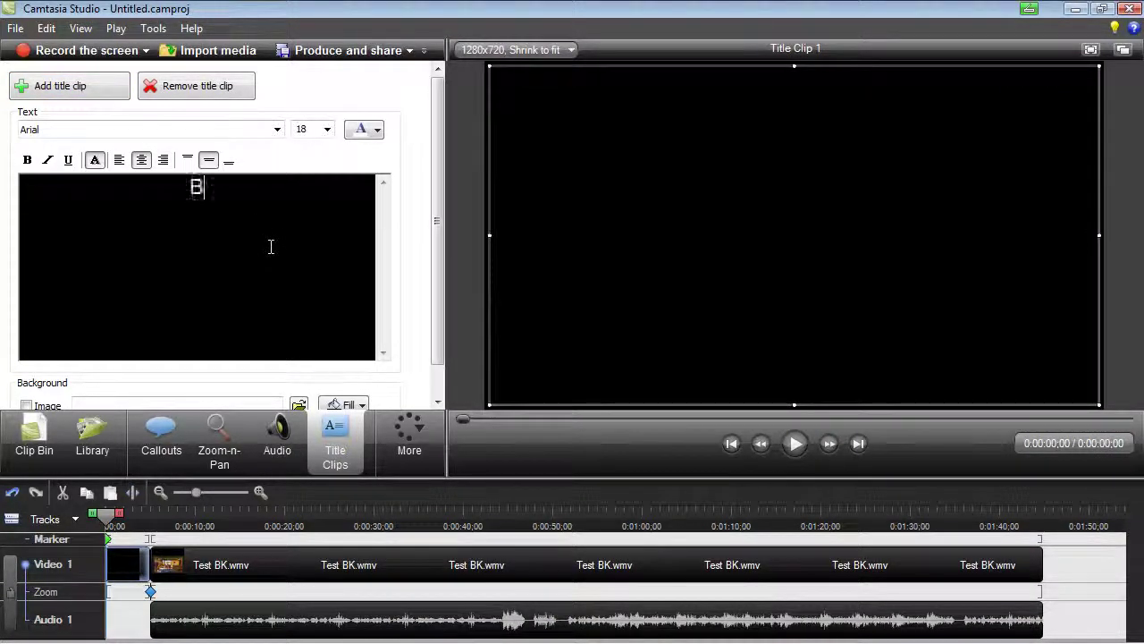
text(anjo)
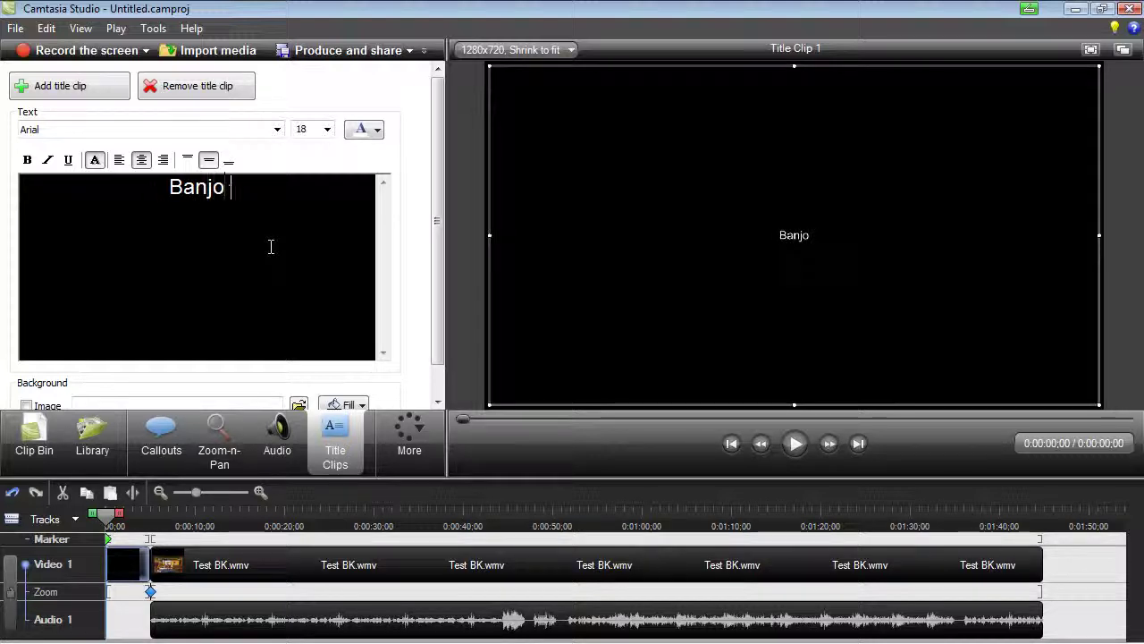
text( Kazo)
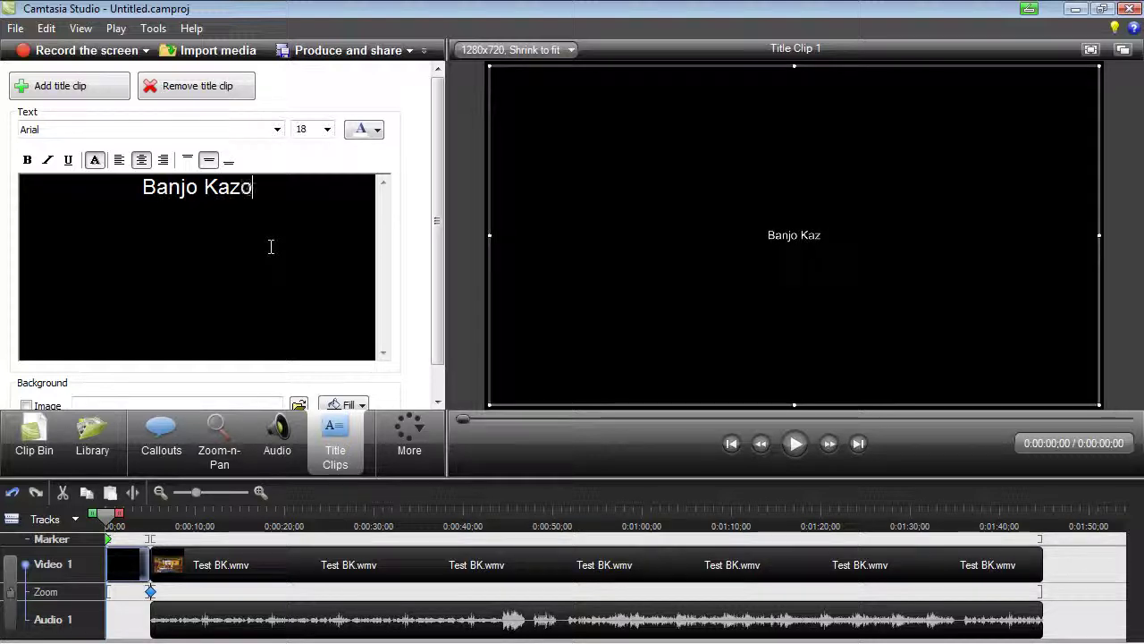
text(ooie Test )
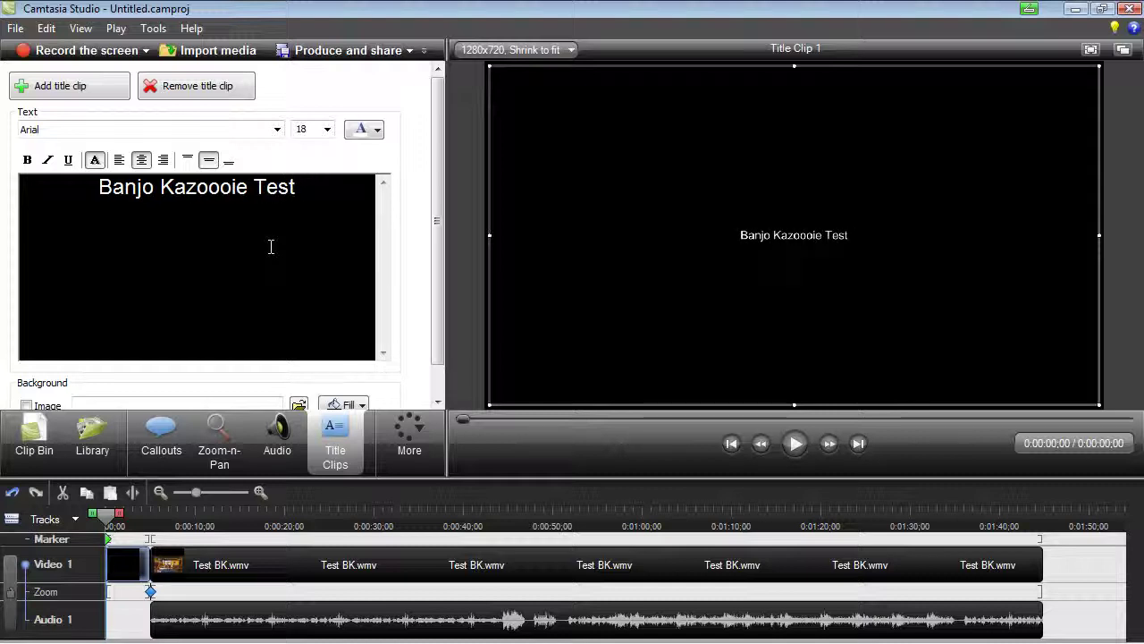
text(Video)
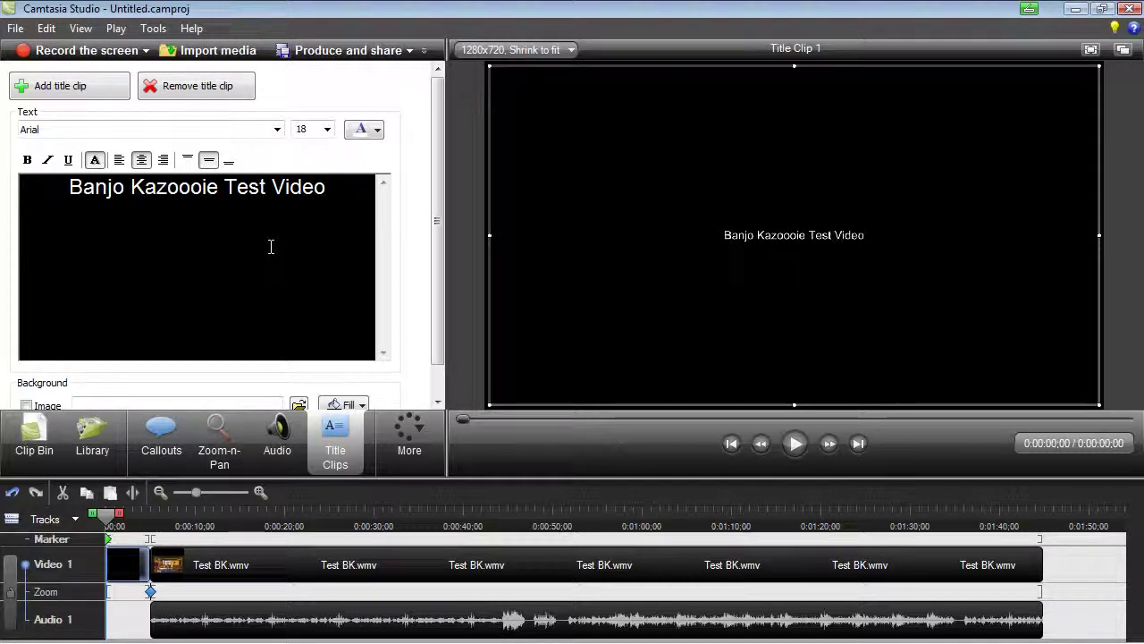
Format the whole title text in the Incised901 NdIt BT font at size 72
drag(328, 186, 27, 191)
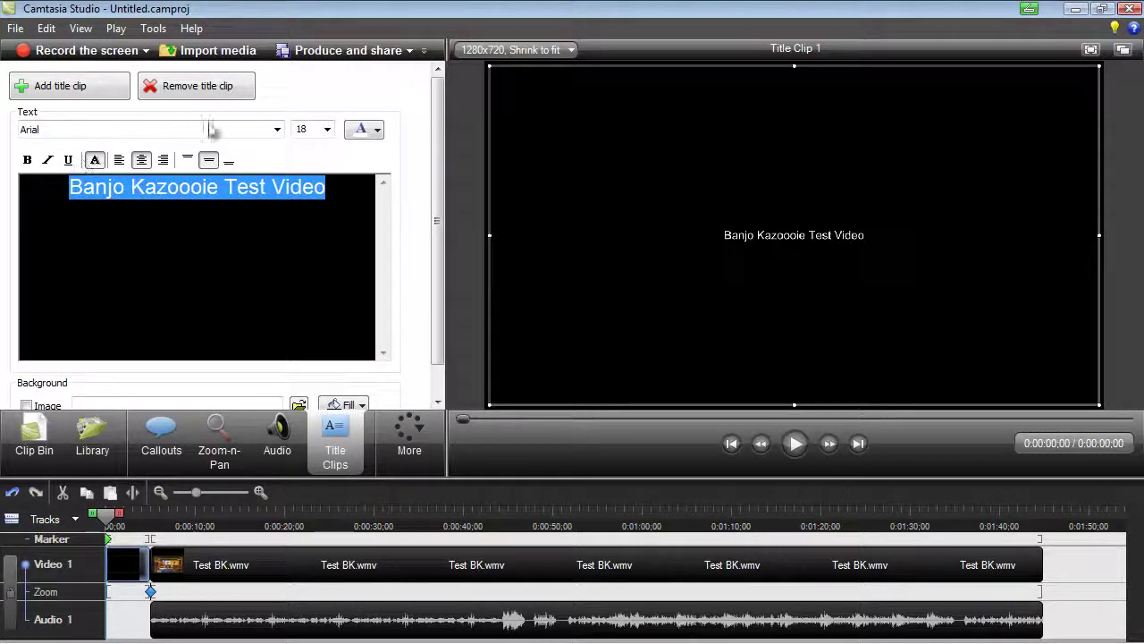
click(277, 130)
drag(276, 152, 276, 243)
click(217, 185)
click(328, 129)
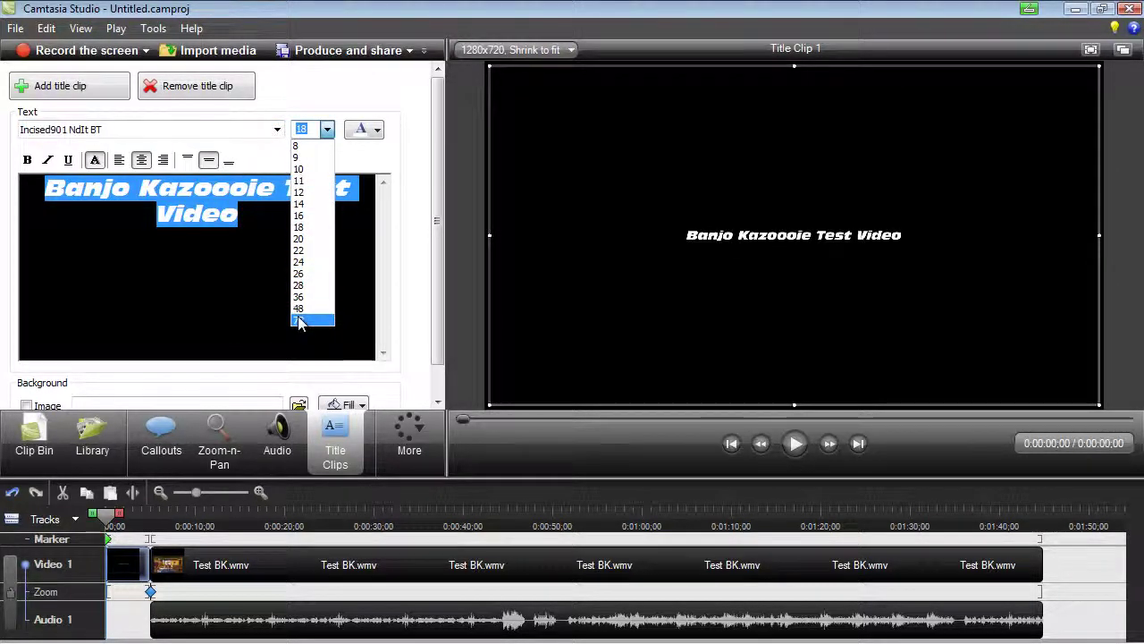
click(301, 308)
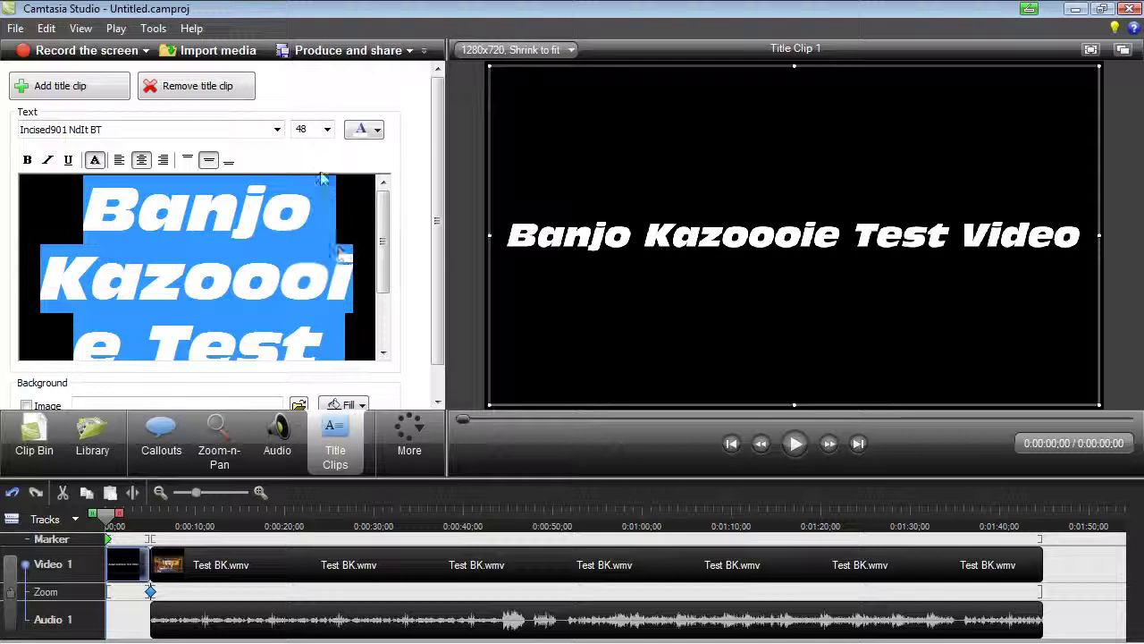
click(327, 130)
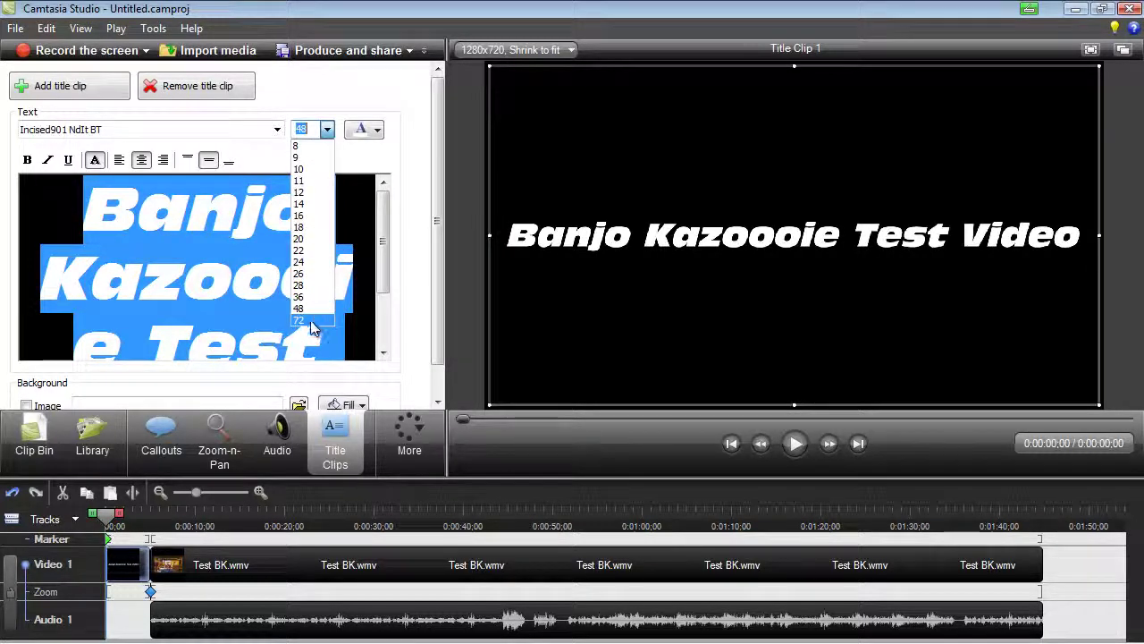
click(311, 320)
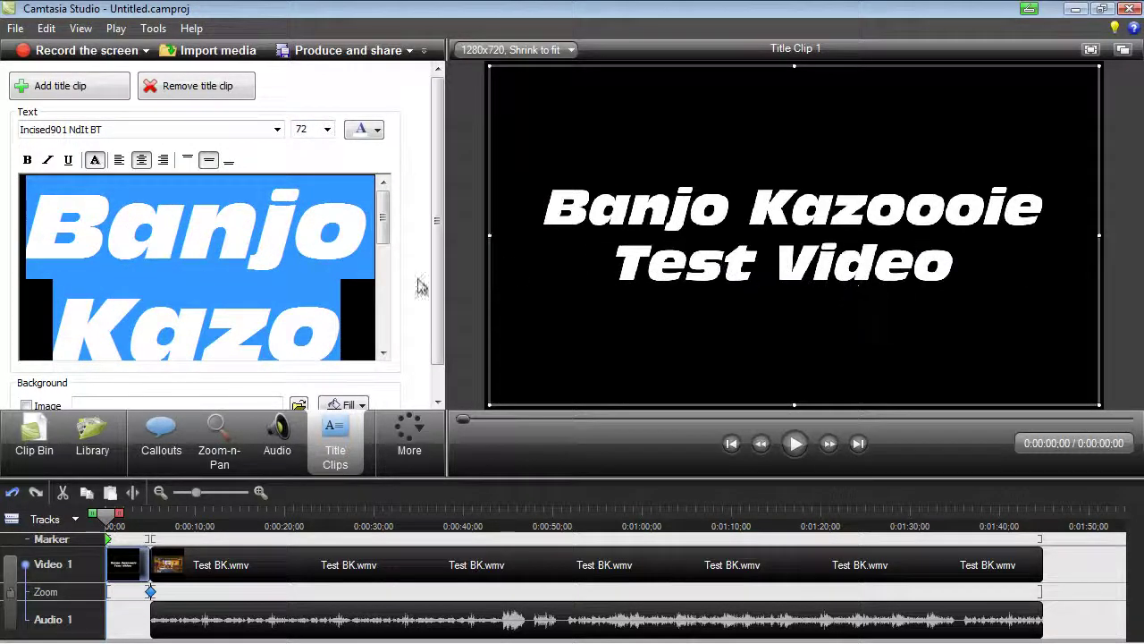
Remove the extra "o" from the title so it reads "Banjo Kazooie Test Video"
click(277, 340)
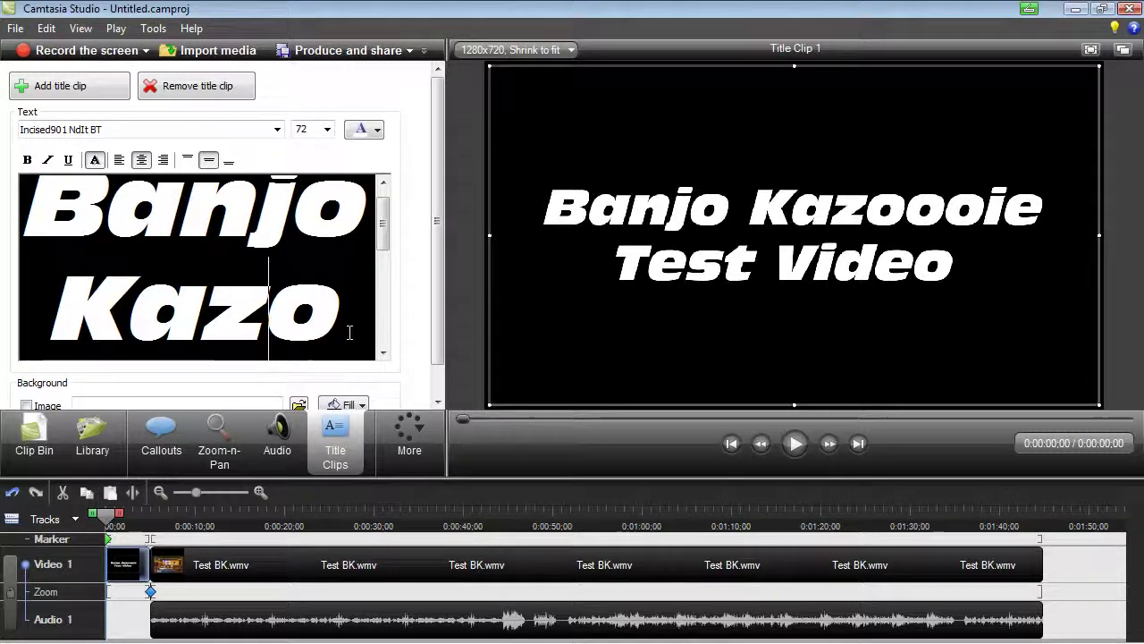
key(Delete)
drag(384, 224, 386, 319)
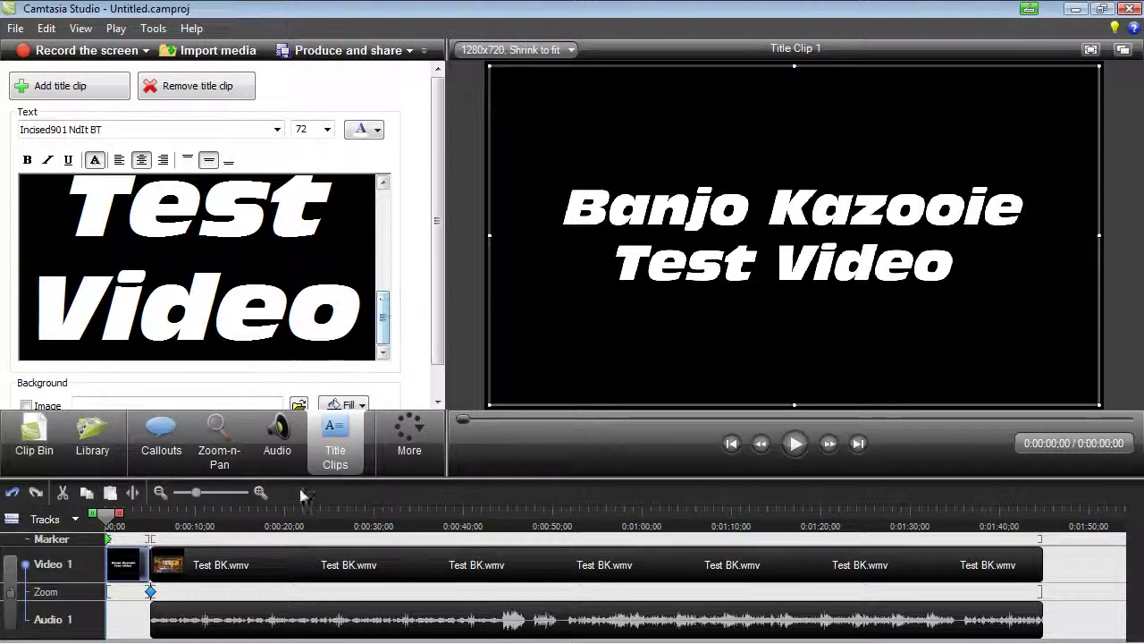
Play the beginning of the timeline to check the cut from the title clip to the gameplay clip
drag(125, 565, 237, 565)
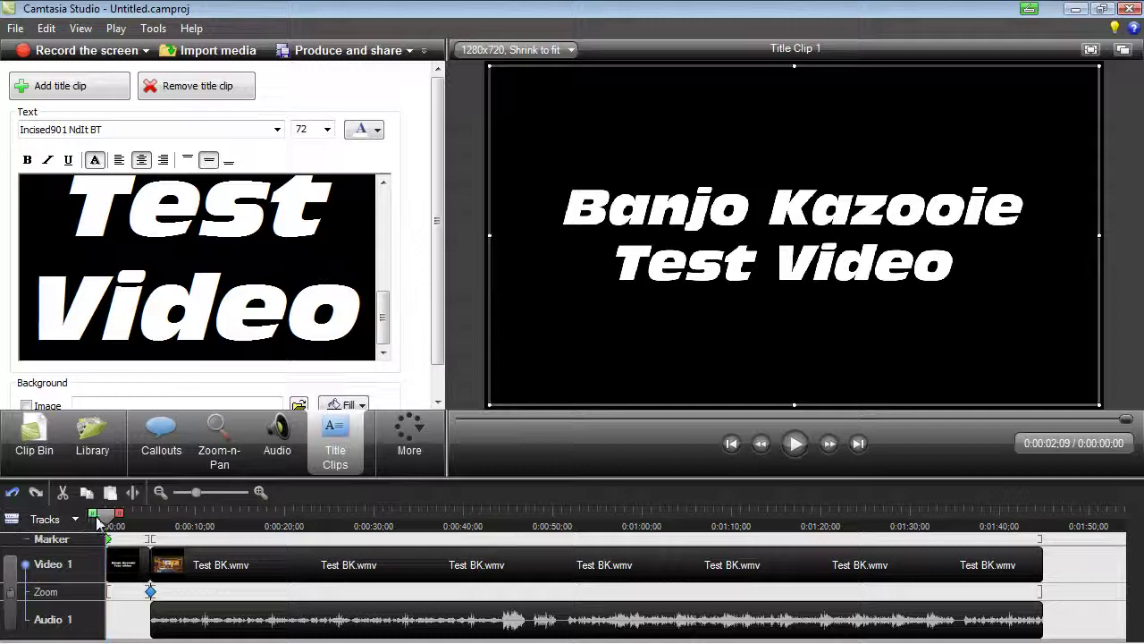
mouse_move(103, 520)
mouse_down()
mouse_move(138, 522)
mouse_move(106, 517)
mouse_up()
click(25, 445)
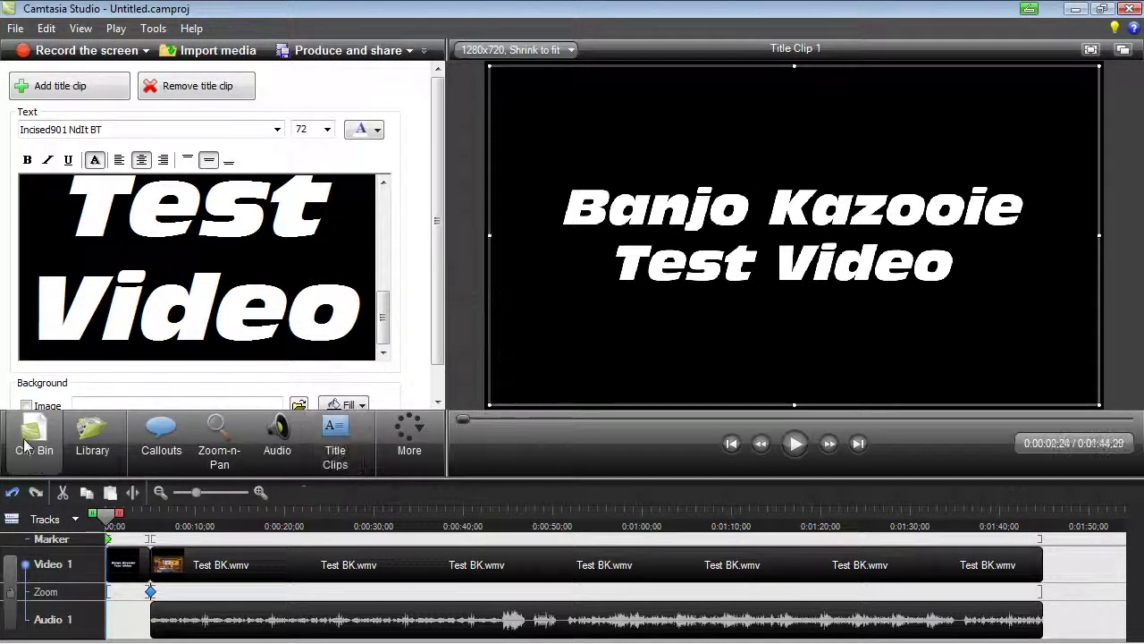
click(792, 445)
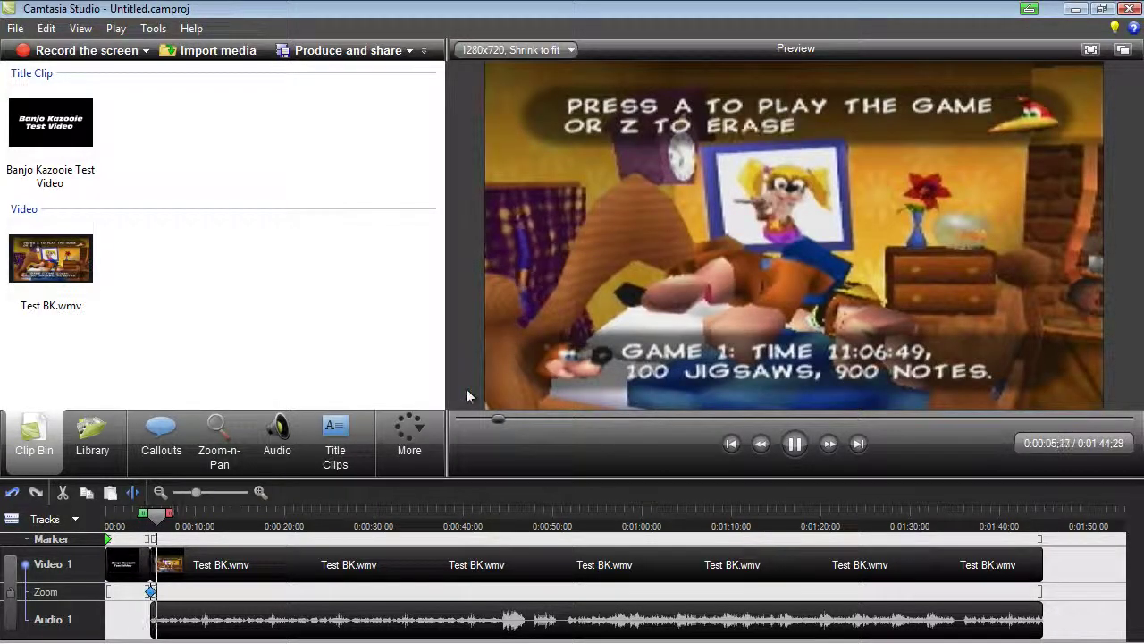
drag(156, 516, 111, 516)
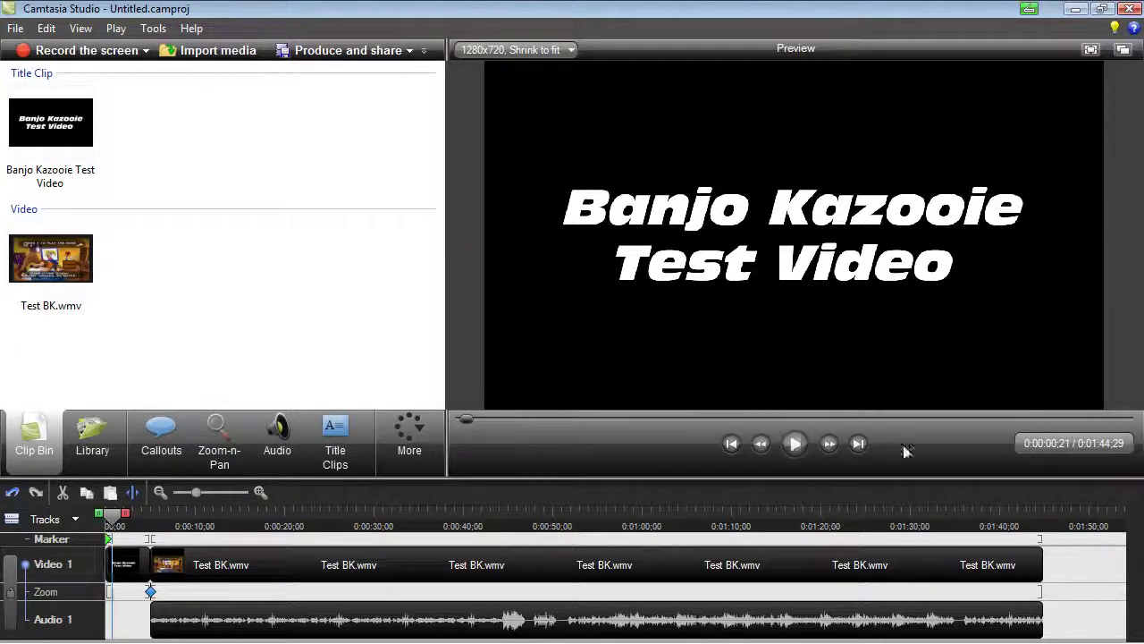
key(space)
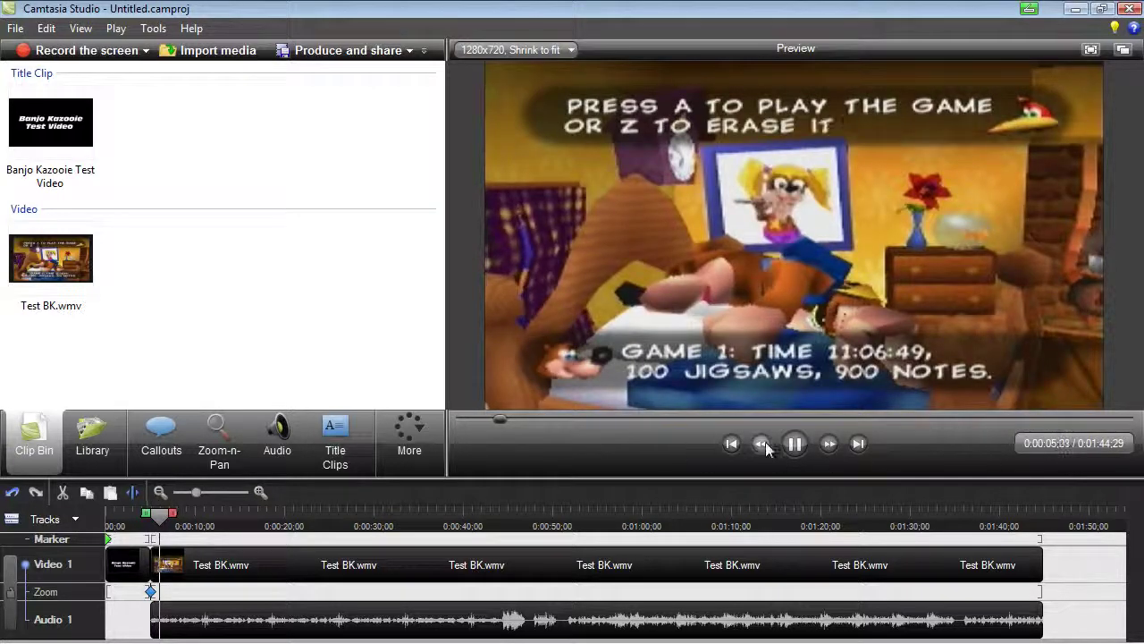
click(794, 443)
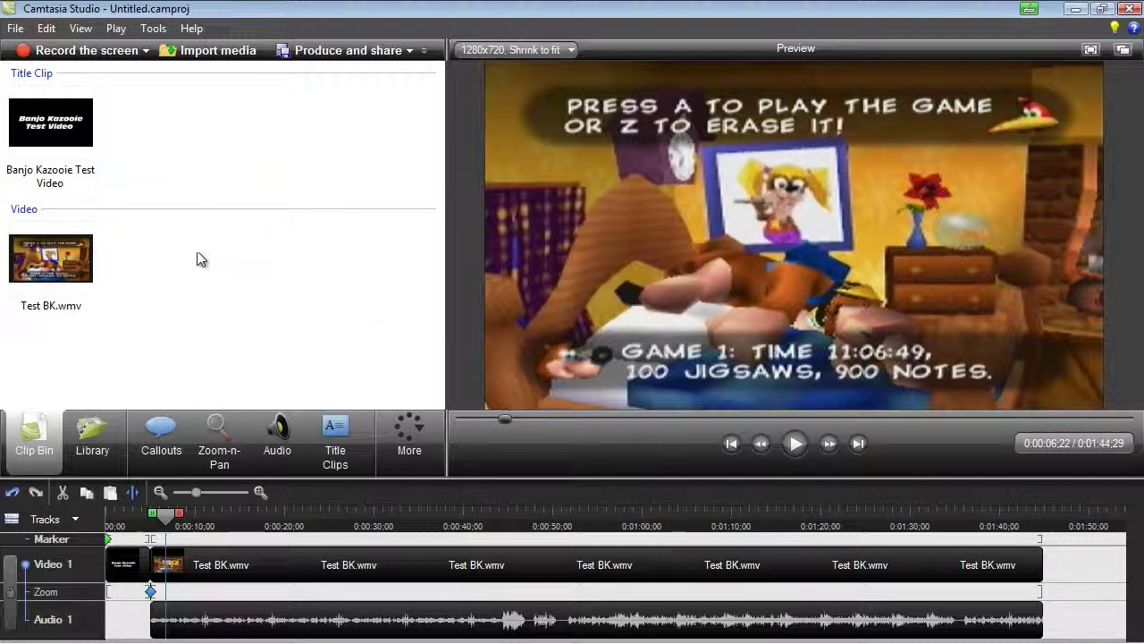
click(15, 28)
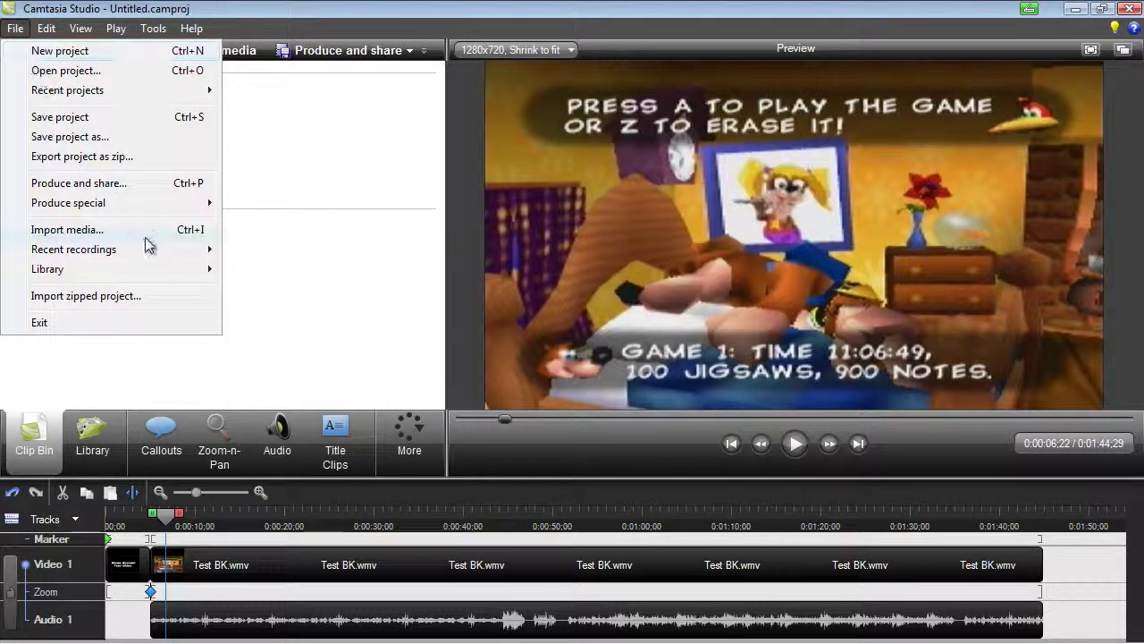
click(109, 137)
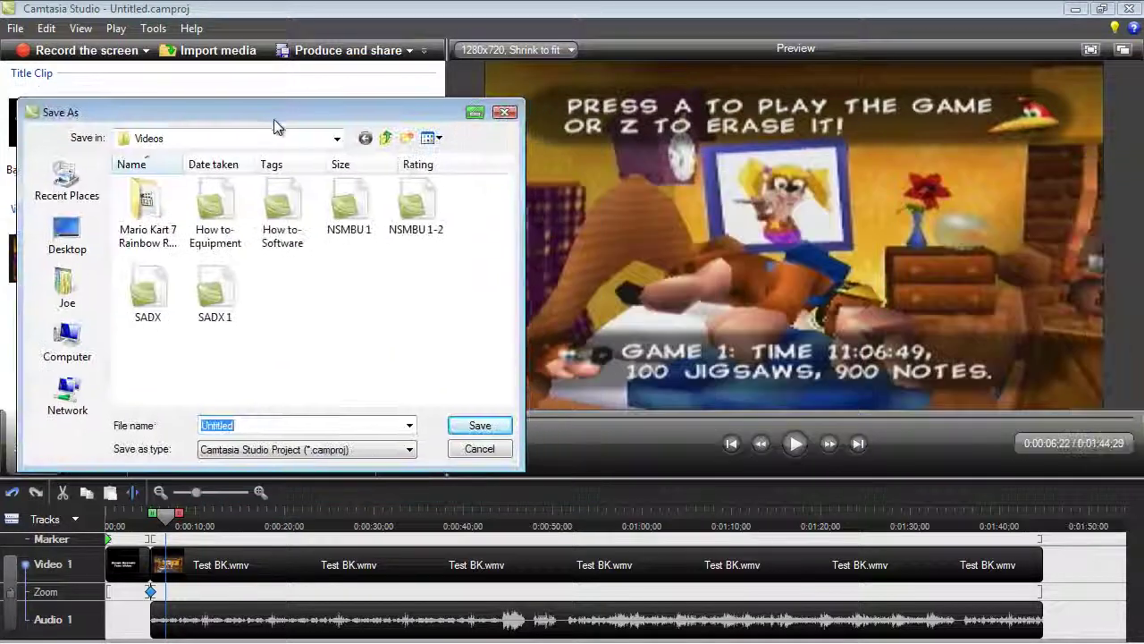
drag(276, 115, 372, 92)
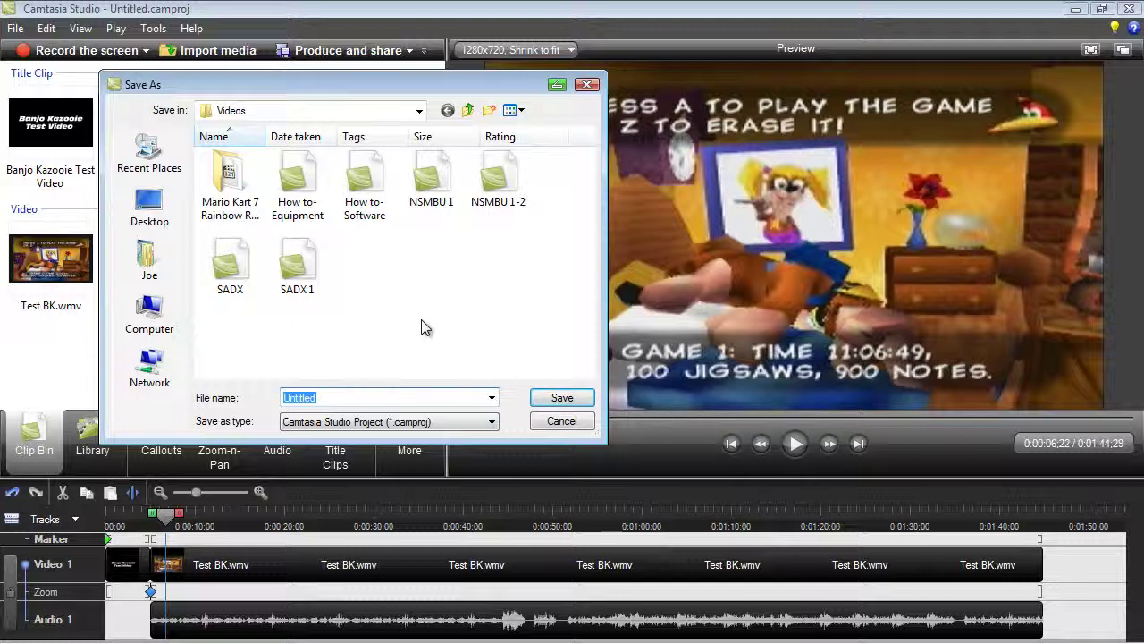
click(564, 421)
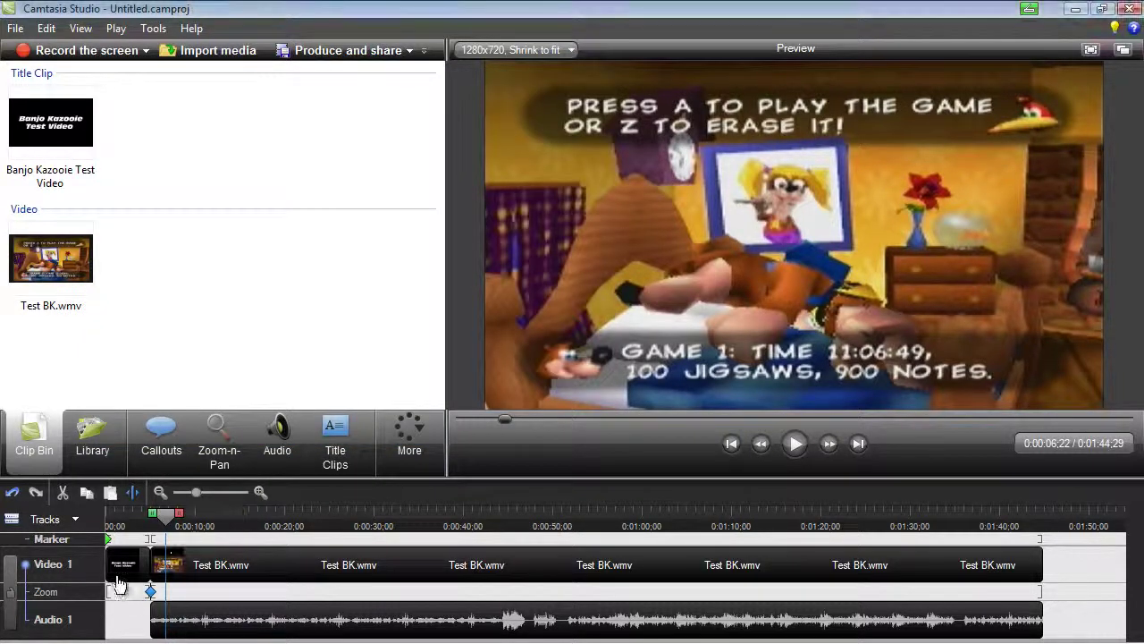
Open the transitions library with the playhead at the cut and preview the Fade, Checkerboard and Glow transitions
drag(168, 531, 155, 533)
click(408, 439)
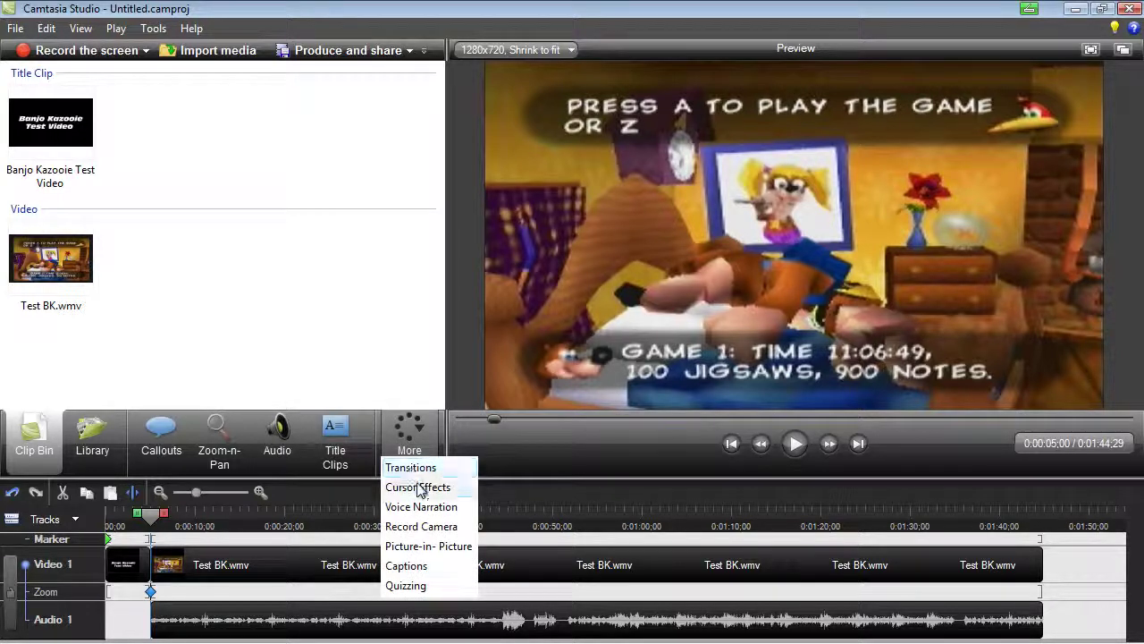
click(420, 470)
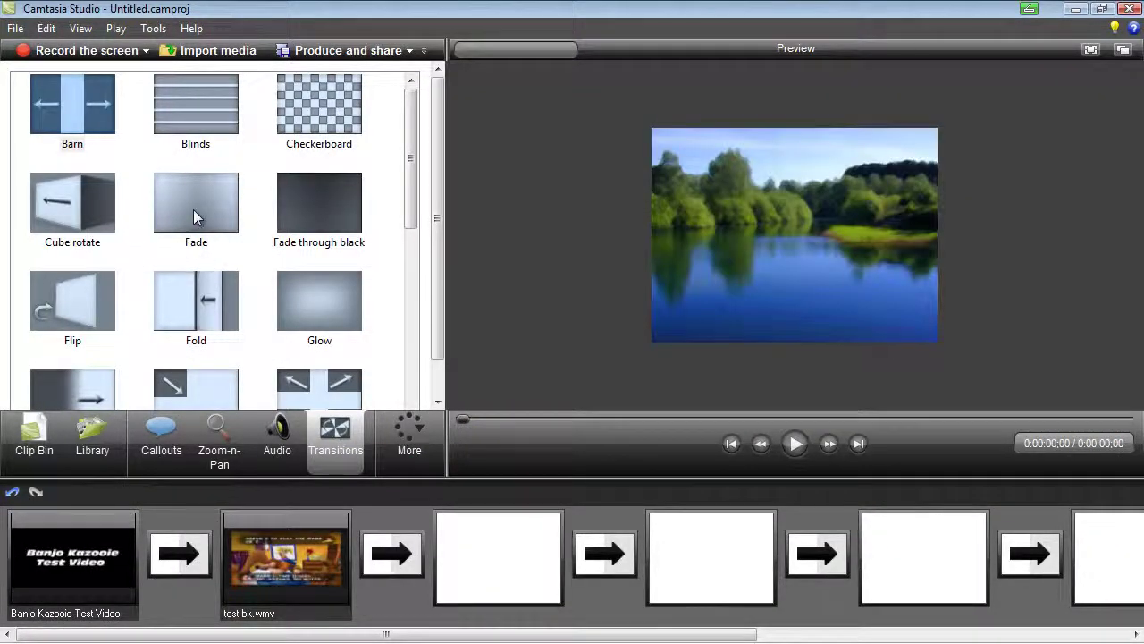
click(193, 209)
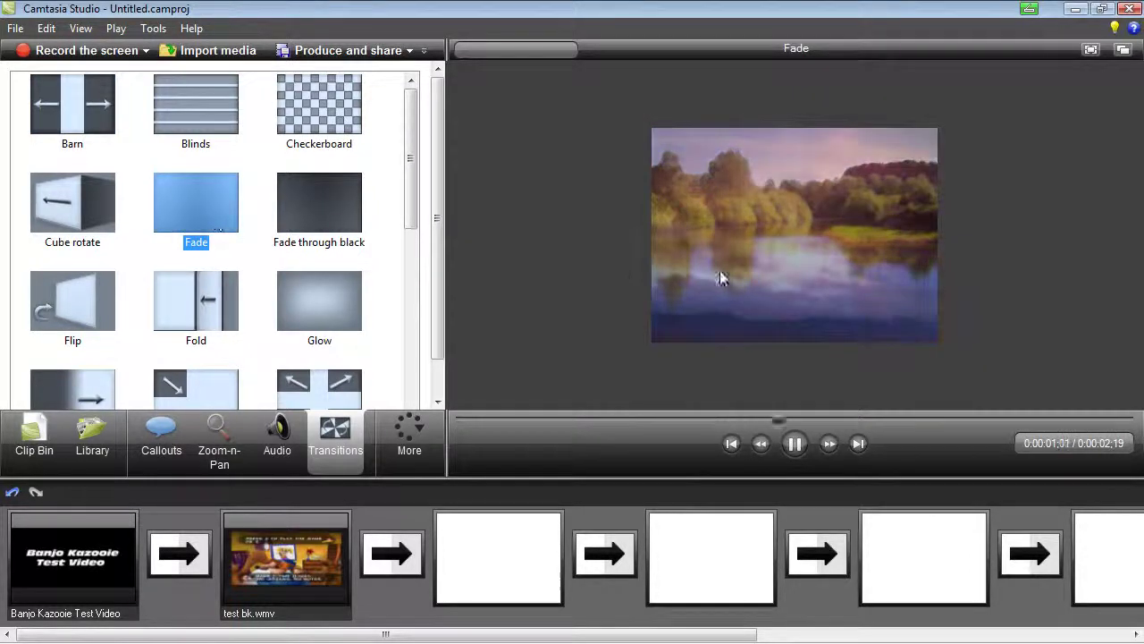
click(328, 125)
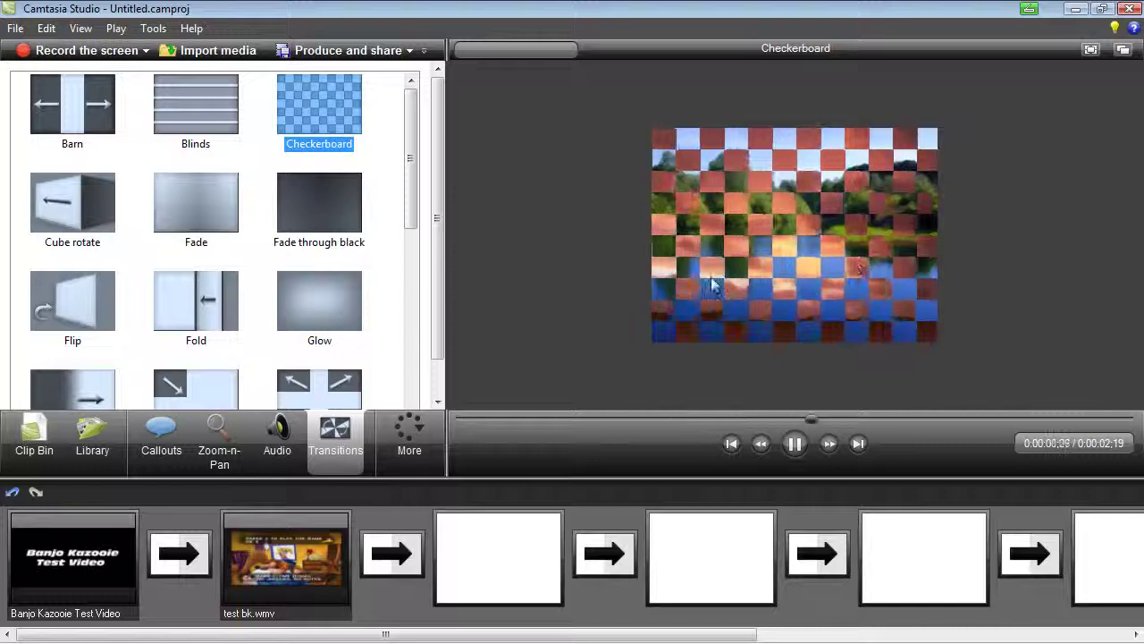
click(335, 307)
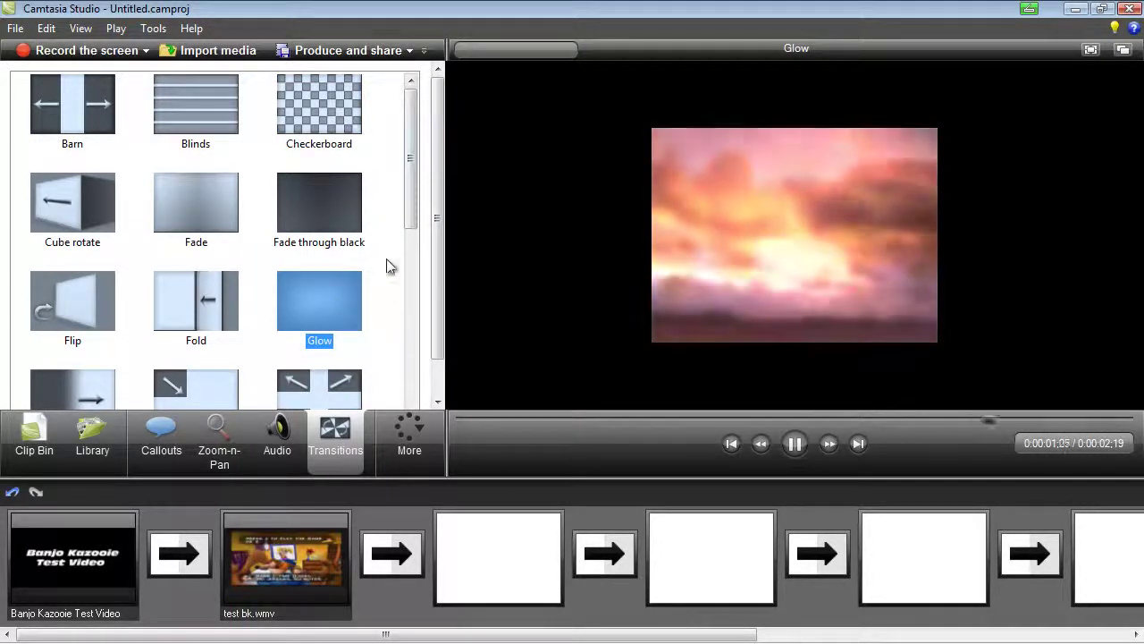
Preview the Inset, Pixelate and Wheel transitions further down the transitions library
scroll(412, 232, down, 2)
click(190, 235)
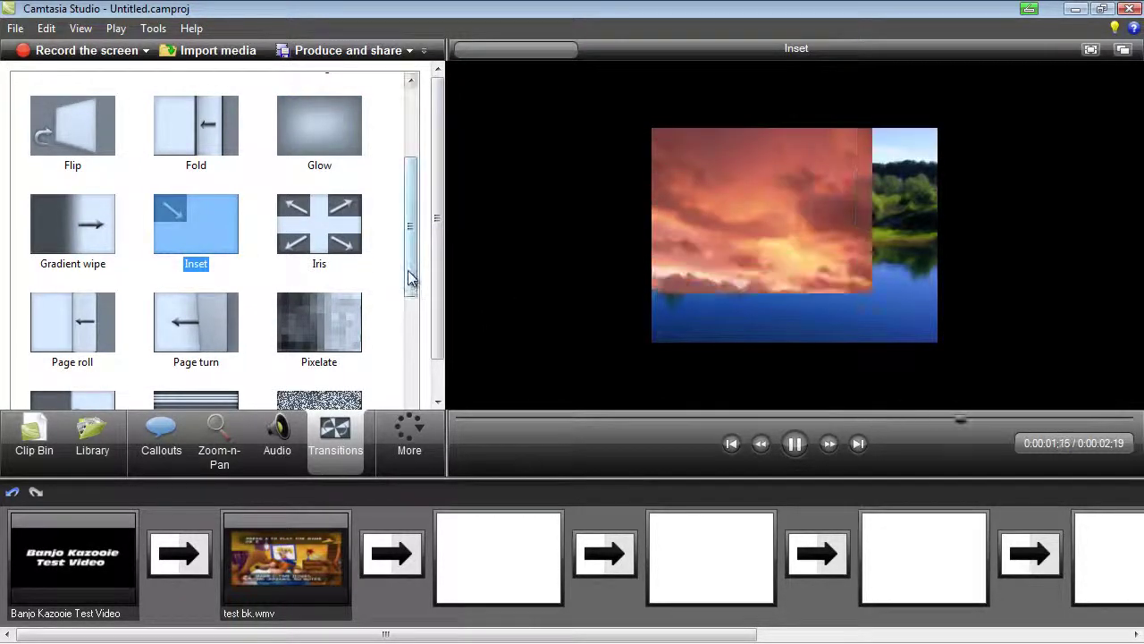
drag(408, 272, 402, 353)
click(325, 132)
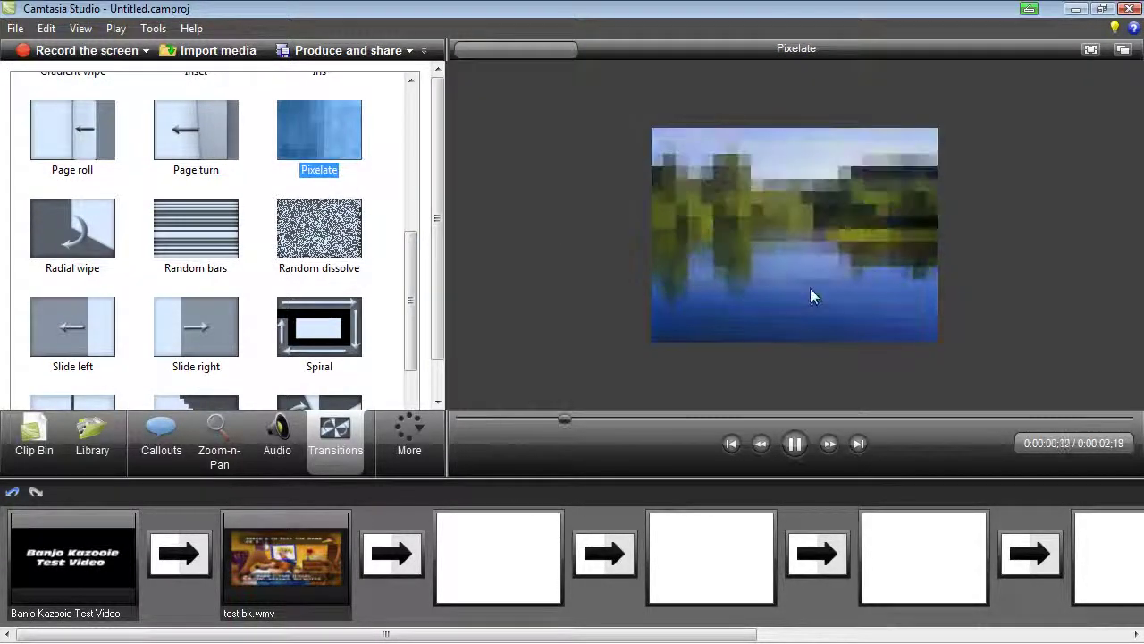
drag(409, 302, 396, 355)
click(321, 303)
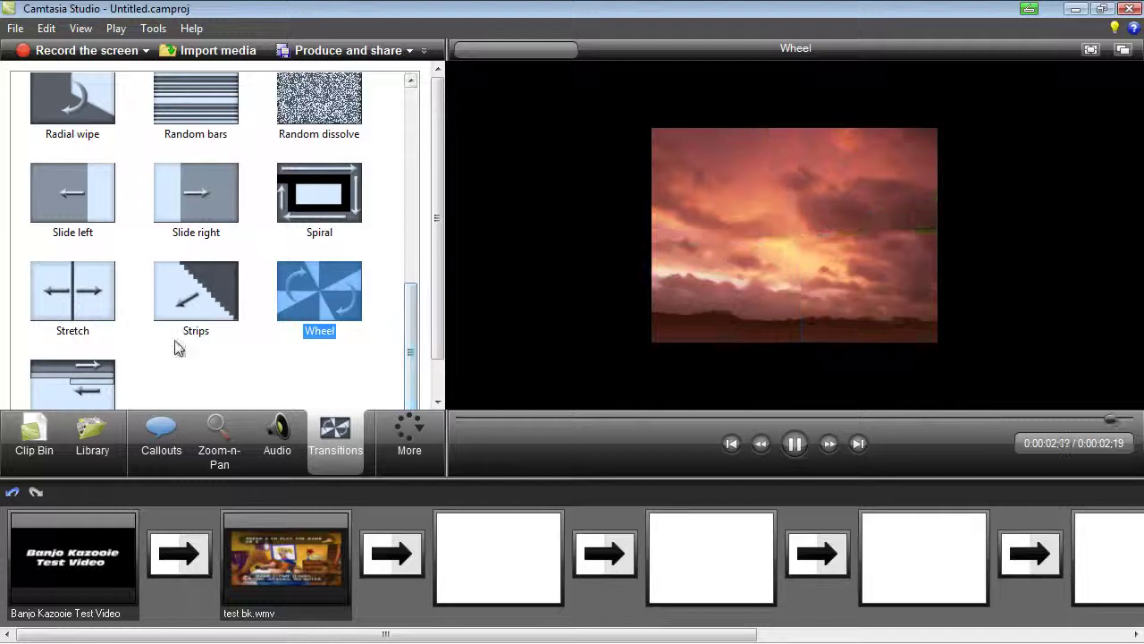
Add a Fade transition between the title clip and the gameplay clip, and return to the clip bin
drag(404, 332, 402, 210)
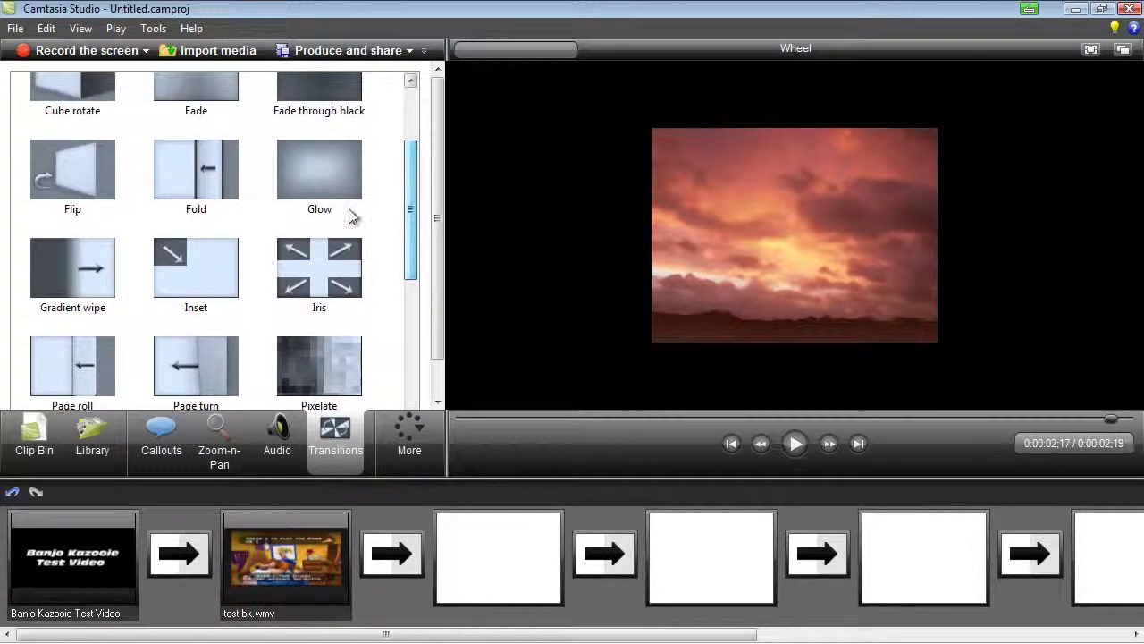
scroll(125, 275, up, 1)
click(205, 197)
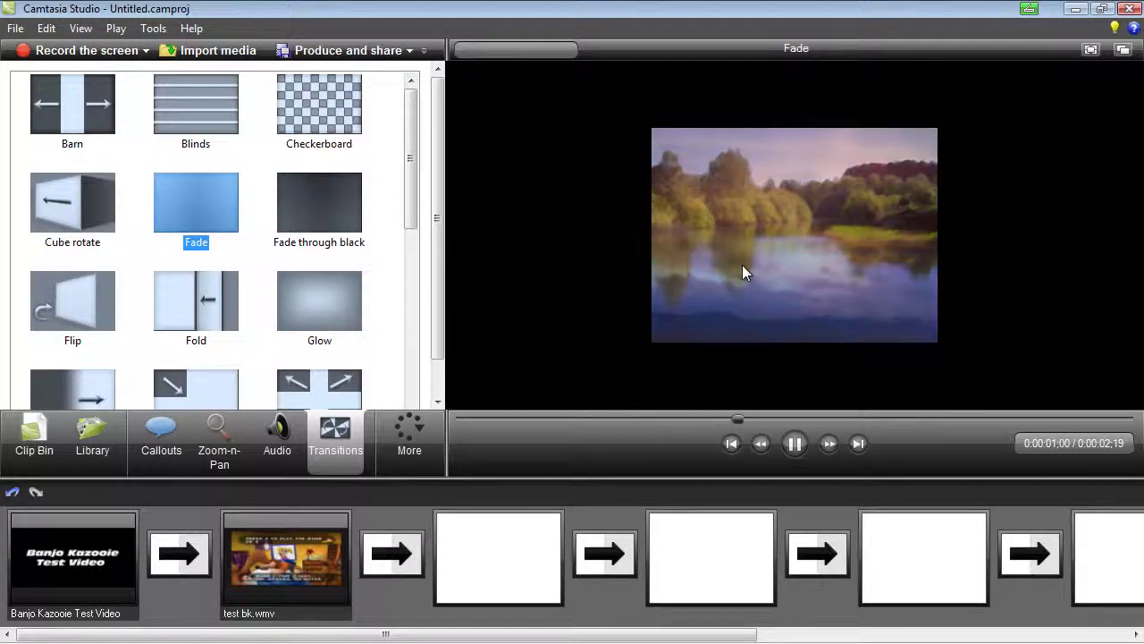
drag(178, 221, 174, 555)
click(32, 447)
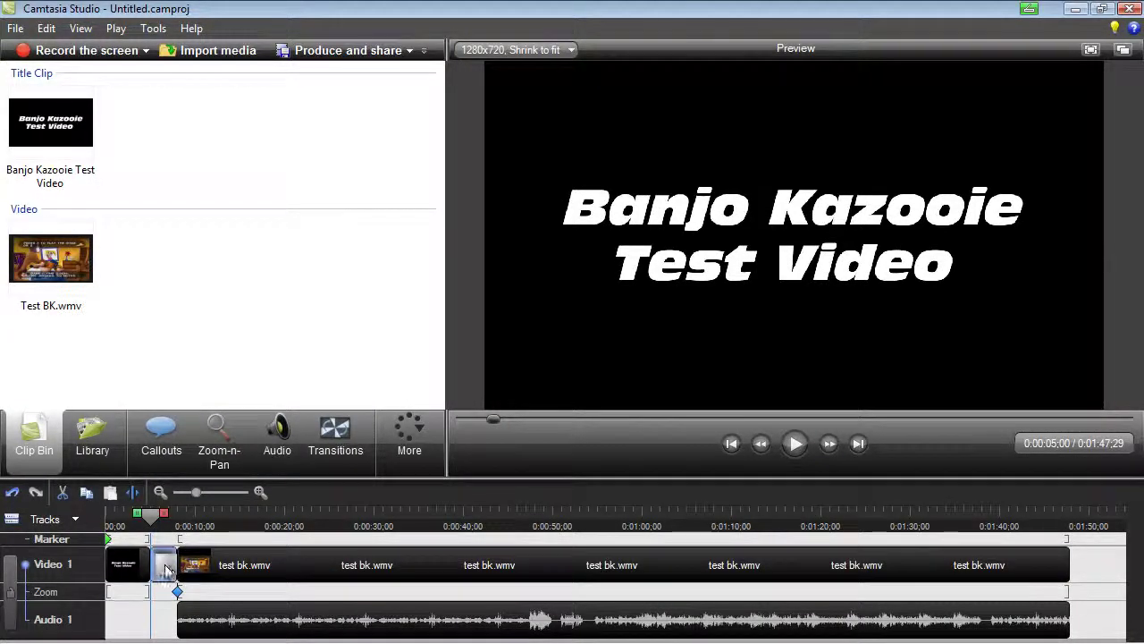
Try to set the Fade transition's duration to 70 seconds and to 6 seconds
right_click(166, 570)
mouse_move(229, 438)
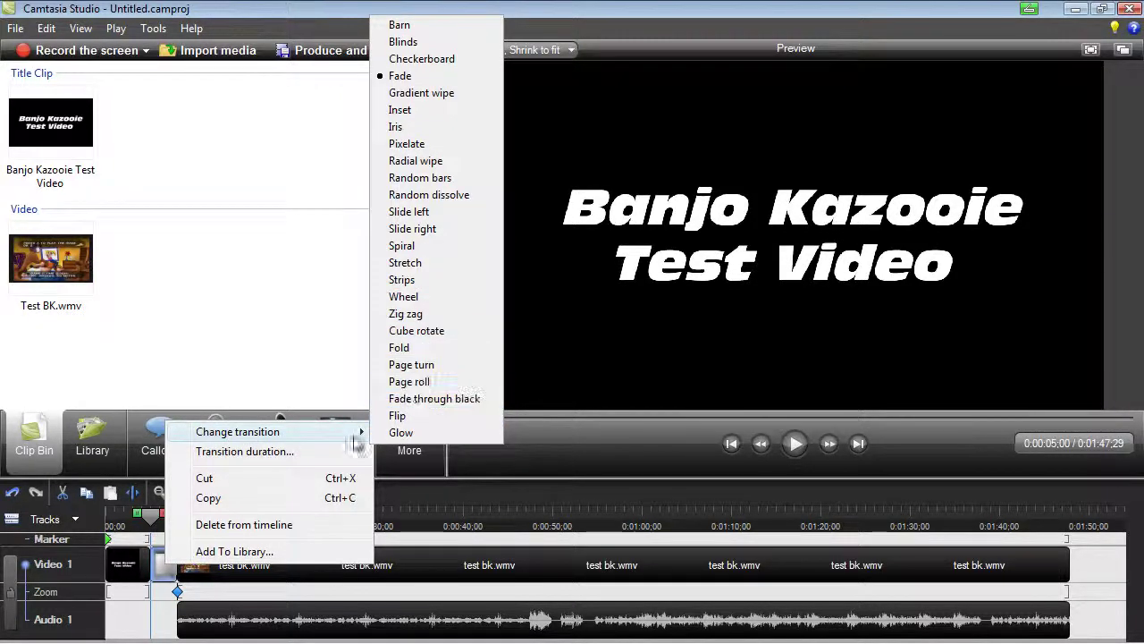
click(285, 454)
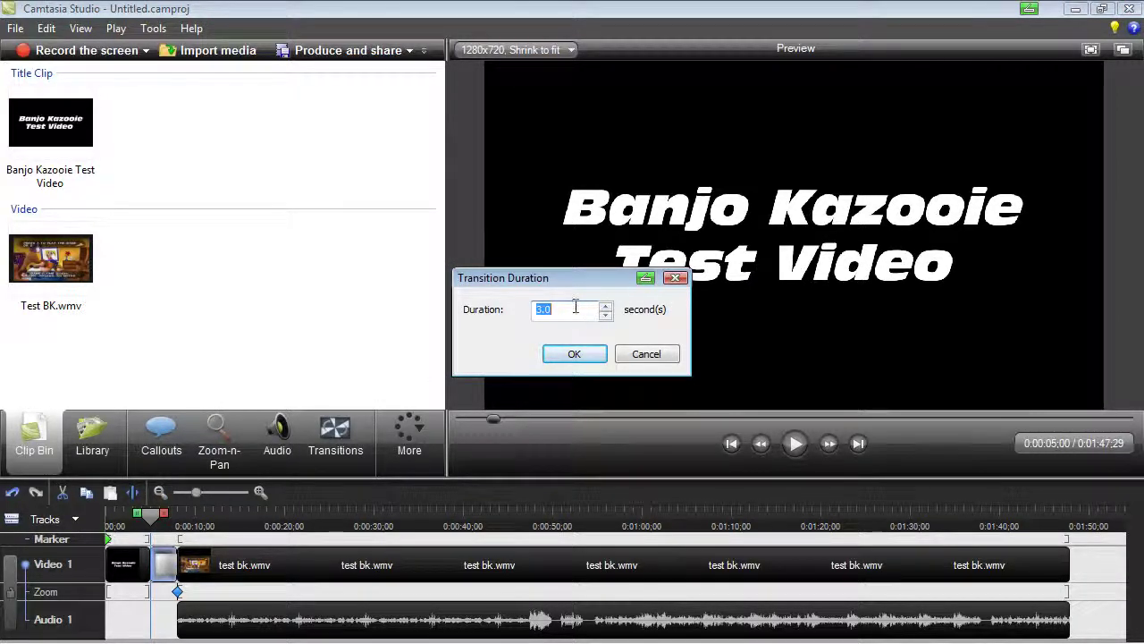
text(70)
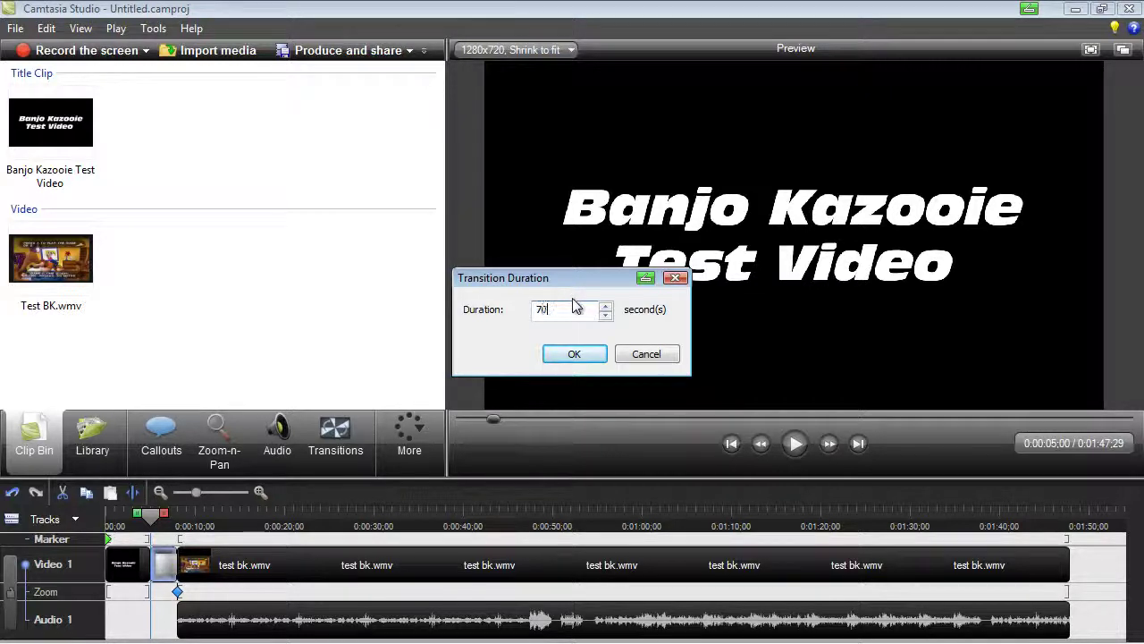
click(575, 355)
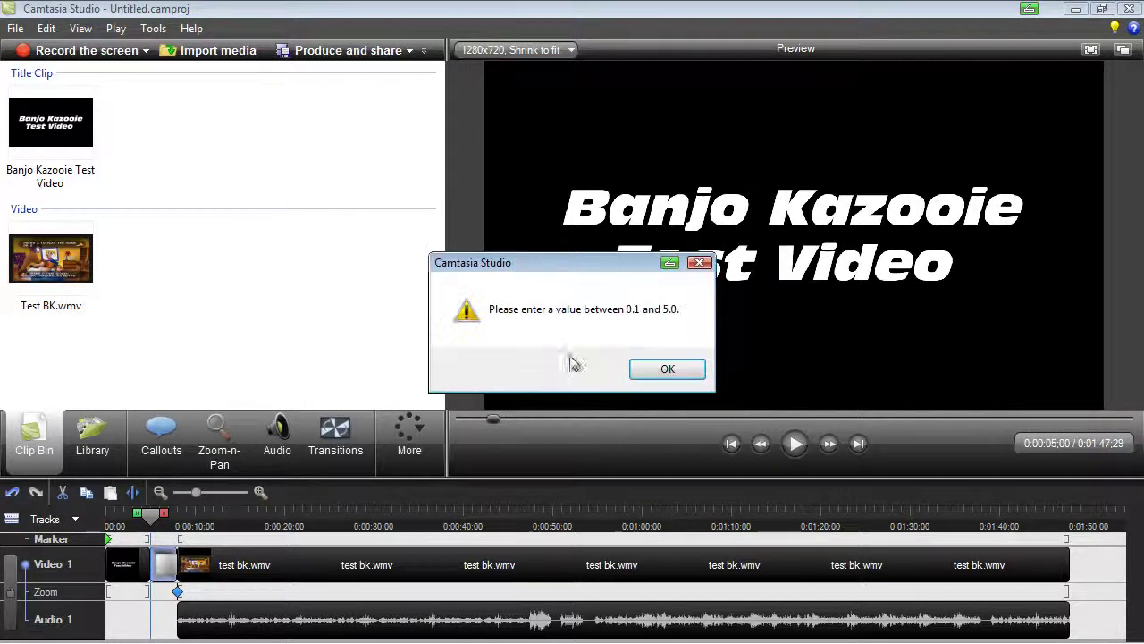
click(666, 367)
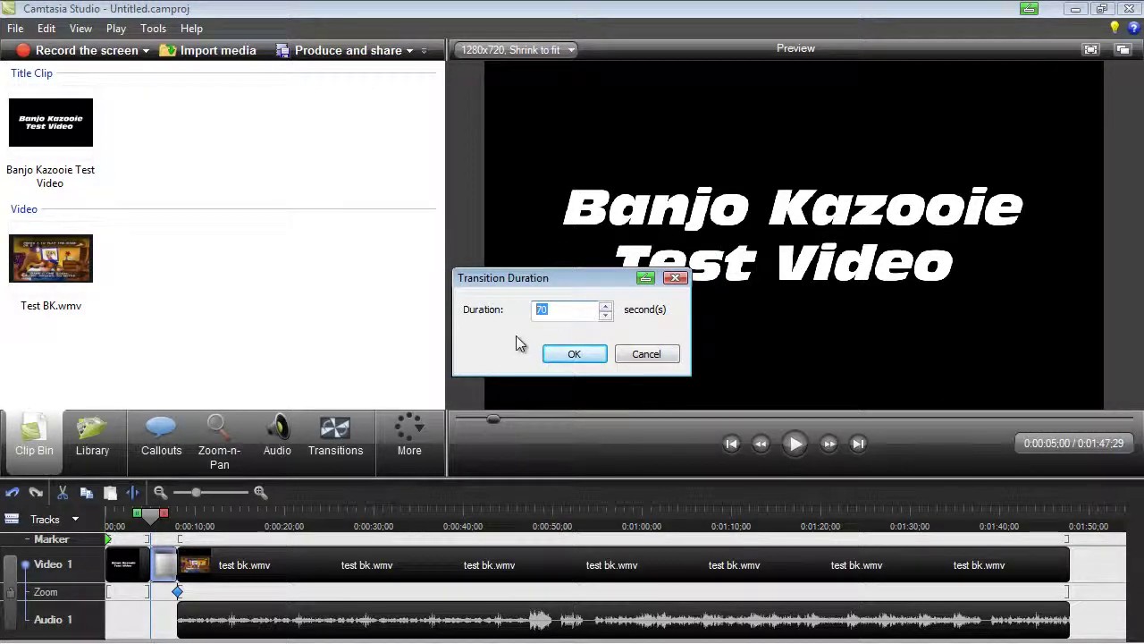
text(6)
click(574, 354)
click(666, 367)
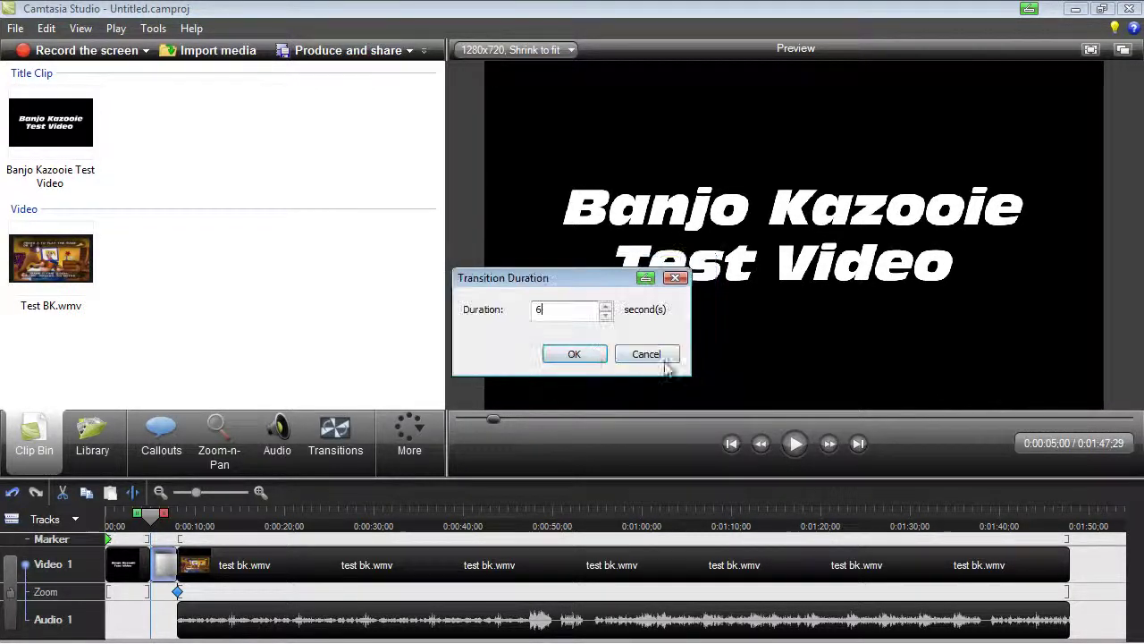
Set the Fade transition's duration to 5 seconds and play it back
text(5)
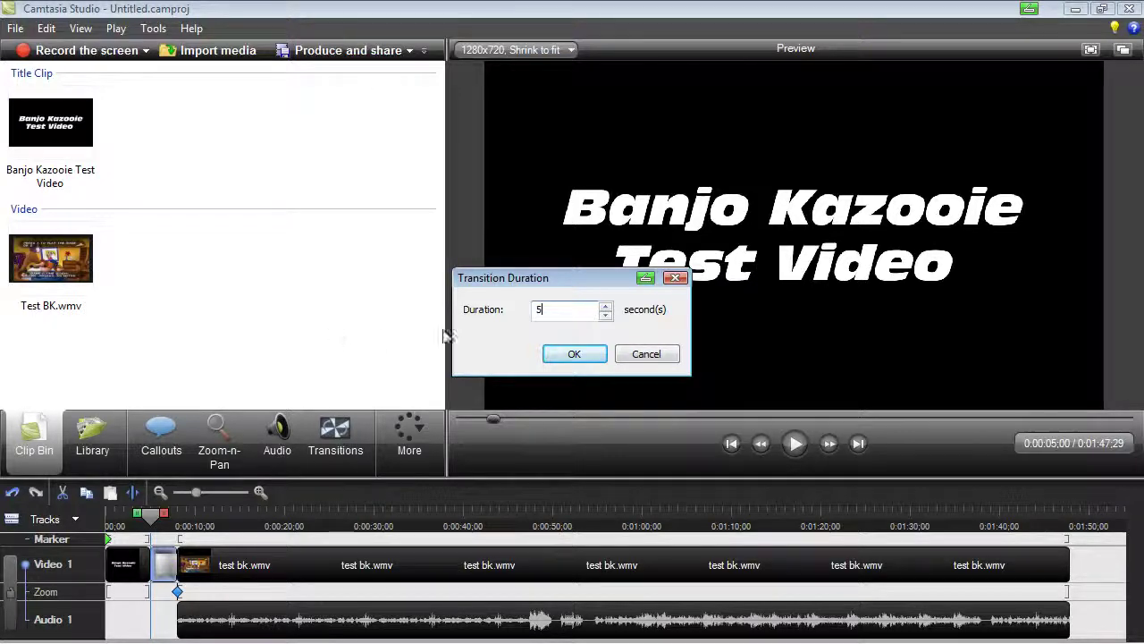
click(574, 354)
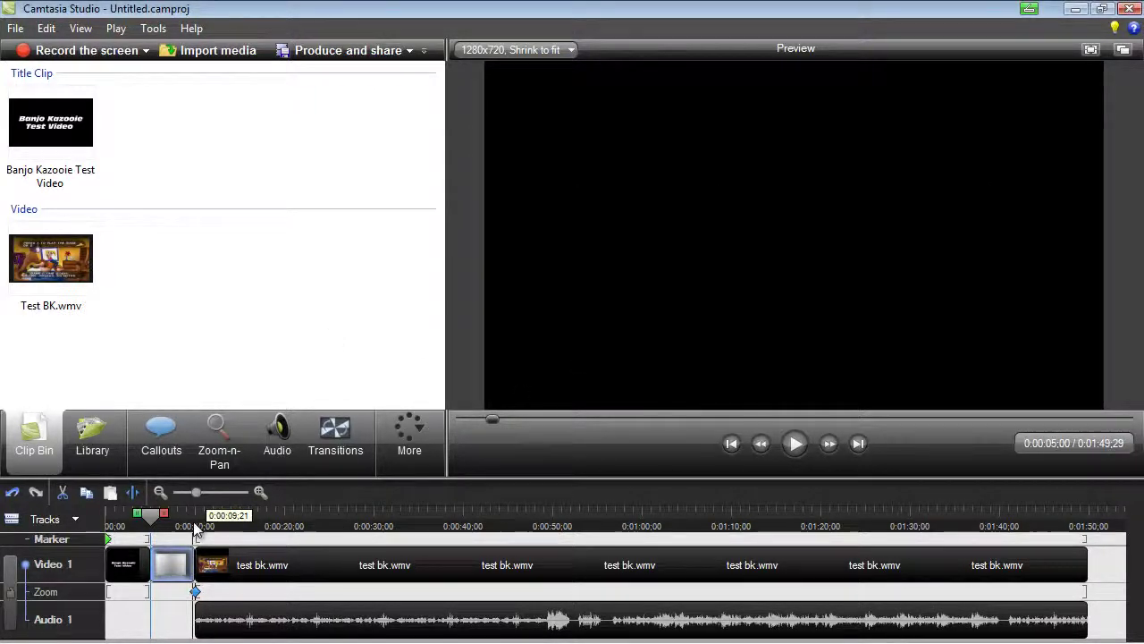
click(796, 444)
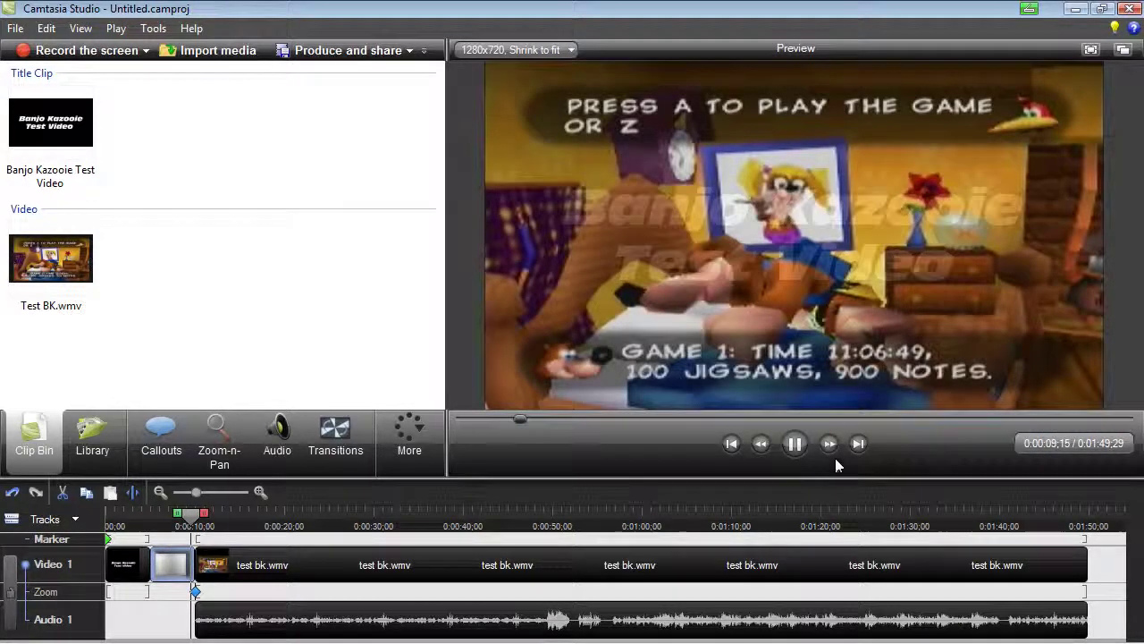
click(791, 444)
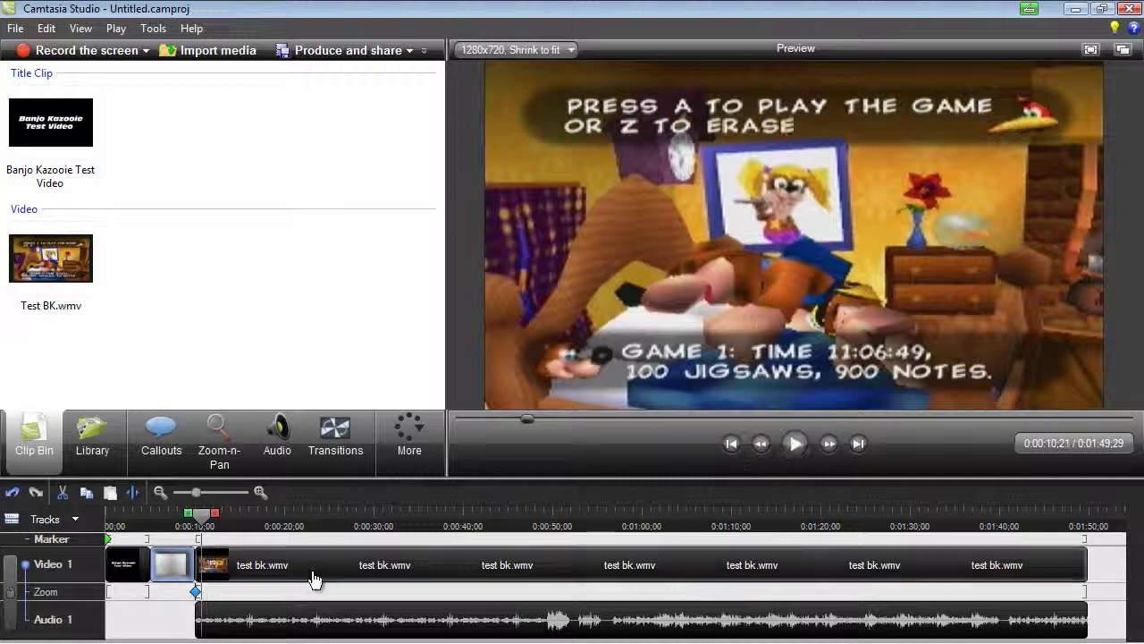
Set the duration of the Fade transition between the title and gameplay clips to .3 seconds
right_click(171, 564)
click(243, 454)
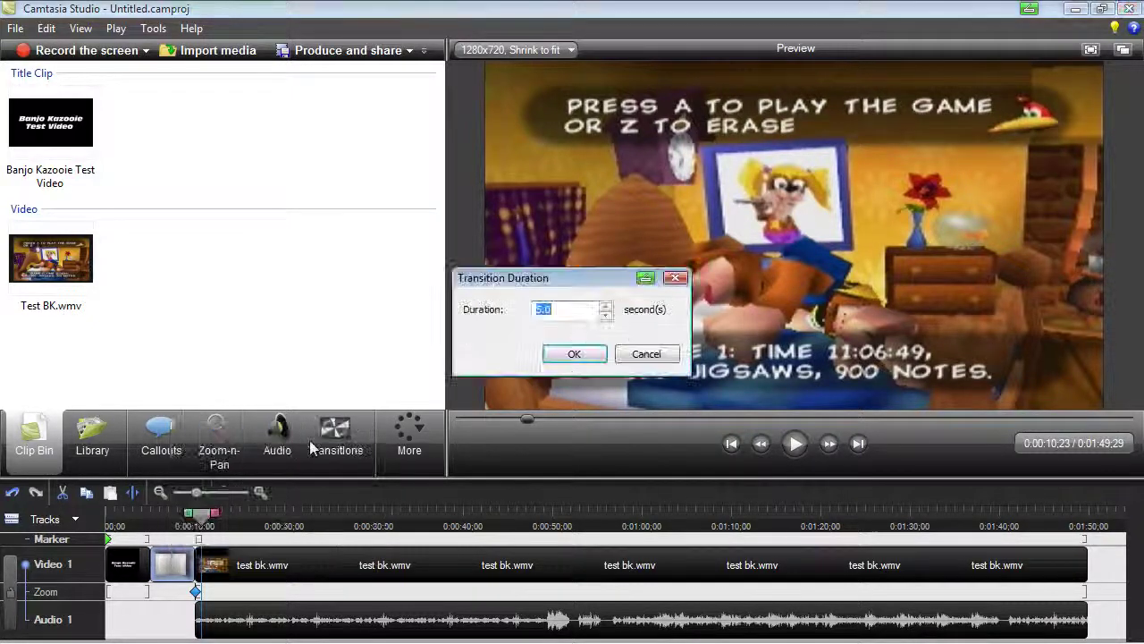
text(.)
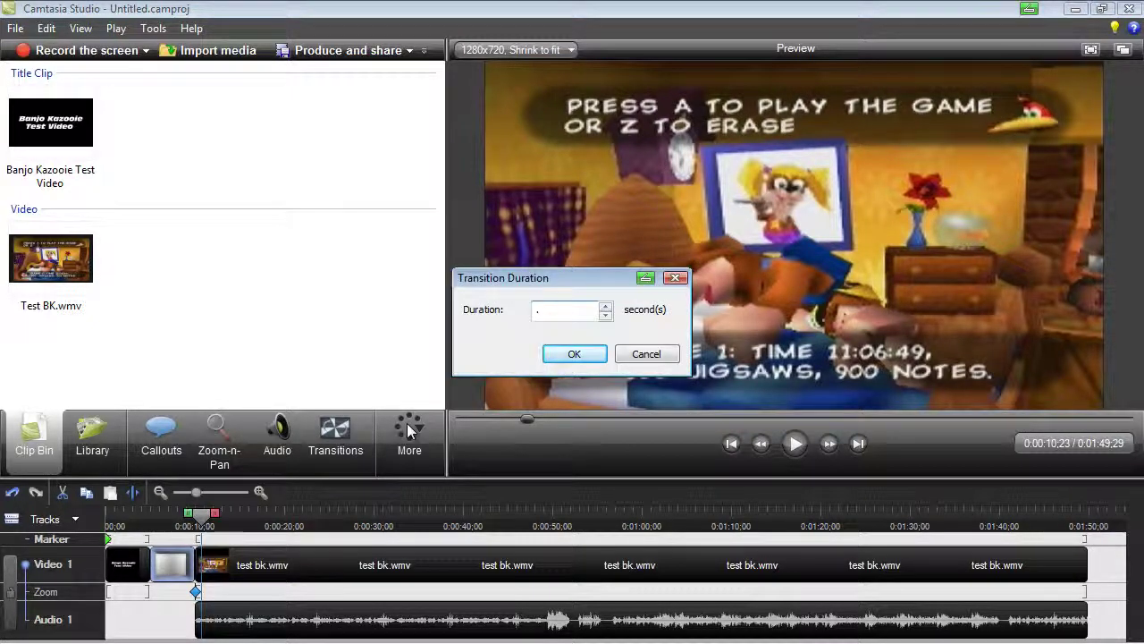
text(3)
click(574, 354)
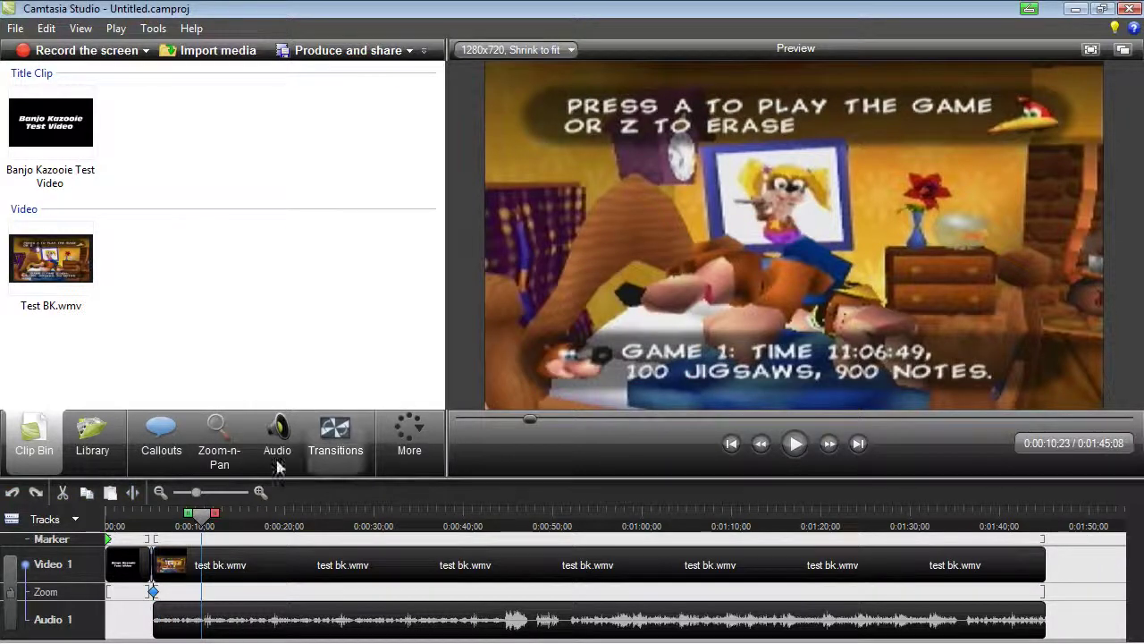
Play the timeline from the end of the title clip to check the shortened Fade transition
click(150, 526)
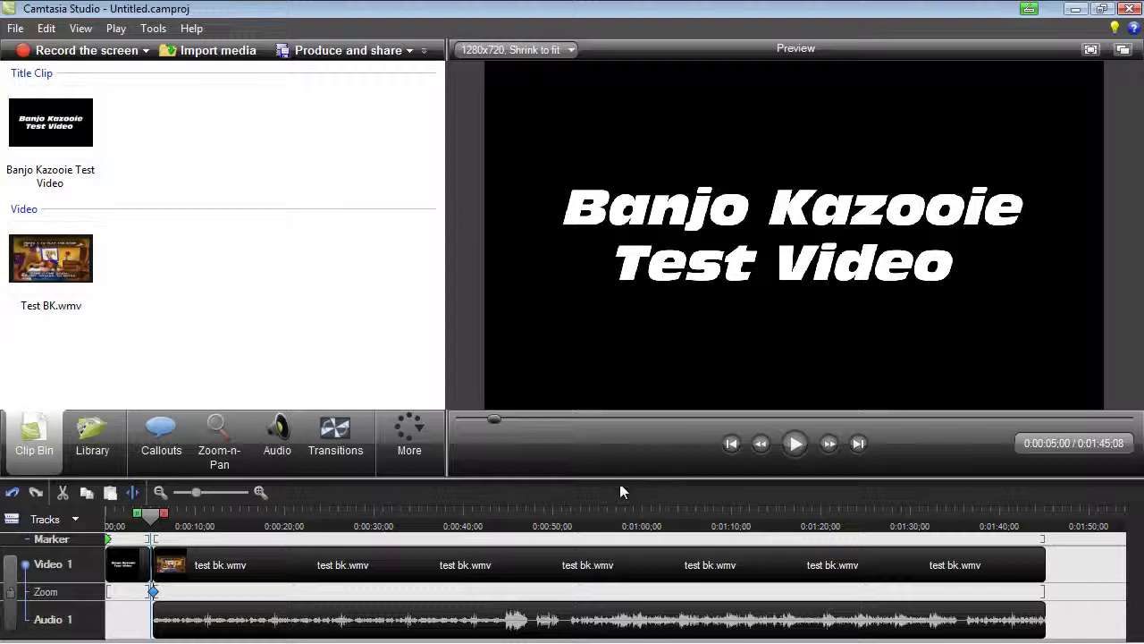
click(797, 447)
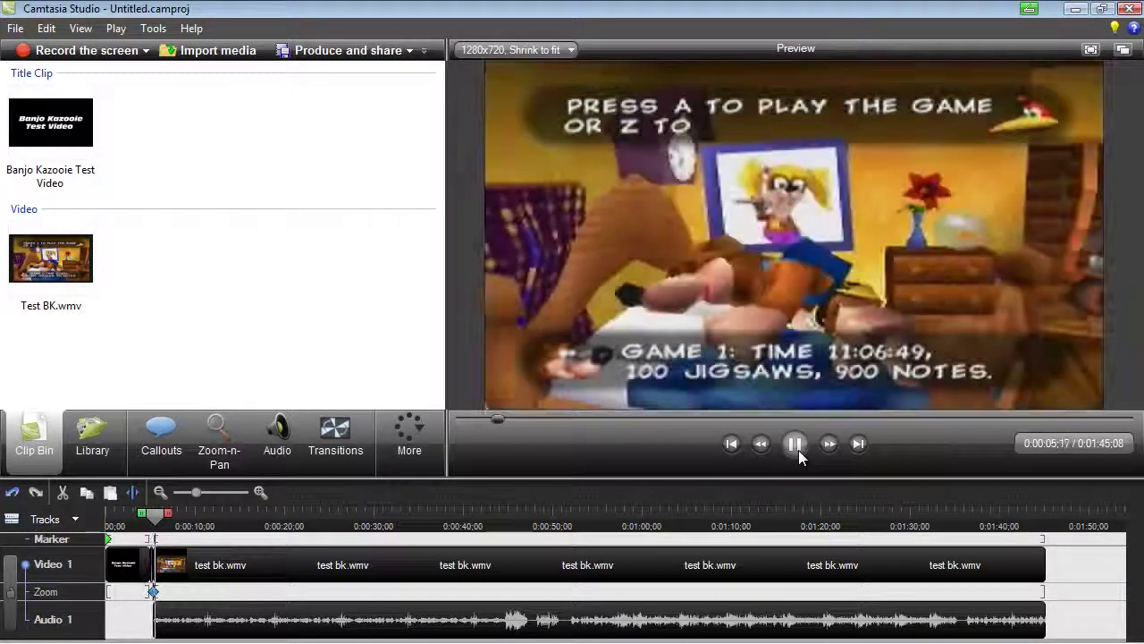
click(798, 449)
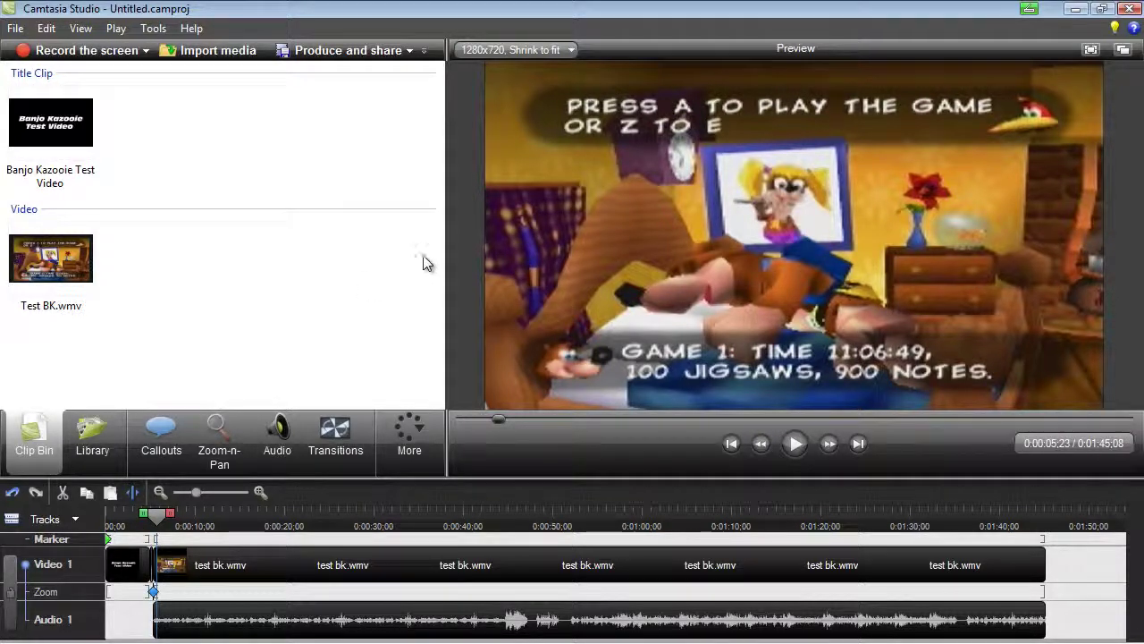
Shorten the title clip's duration to about 0.5 seconds and play the beginning of the timeline
click(132, 570)
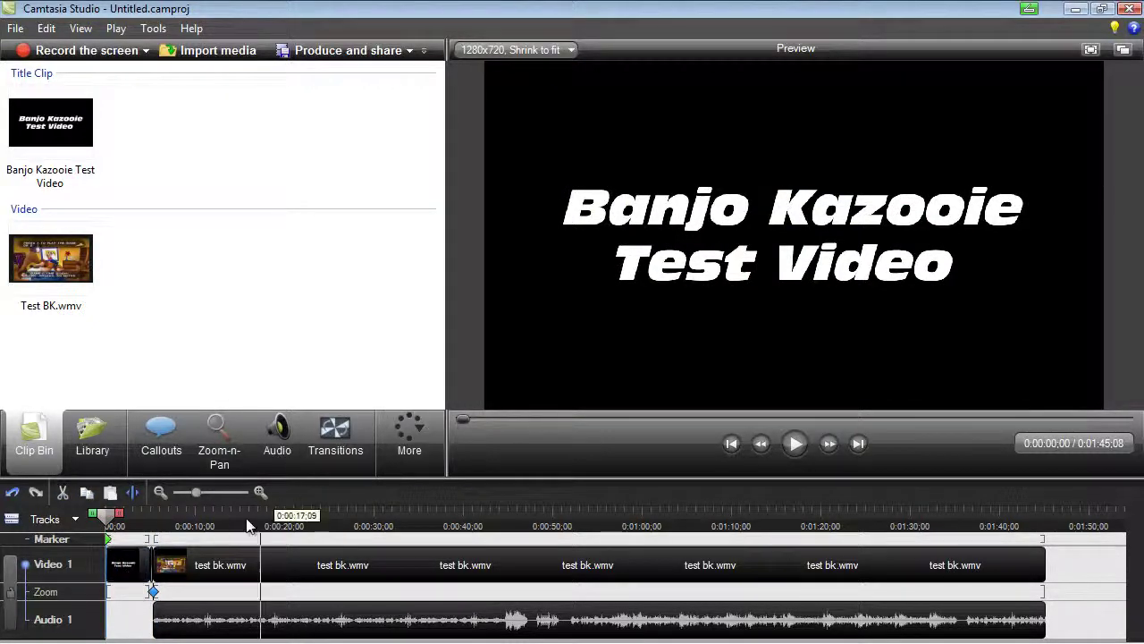
right_click(117, 567)
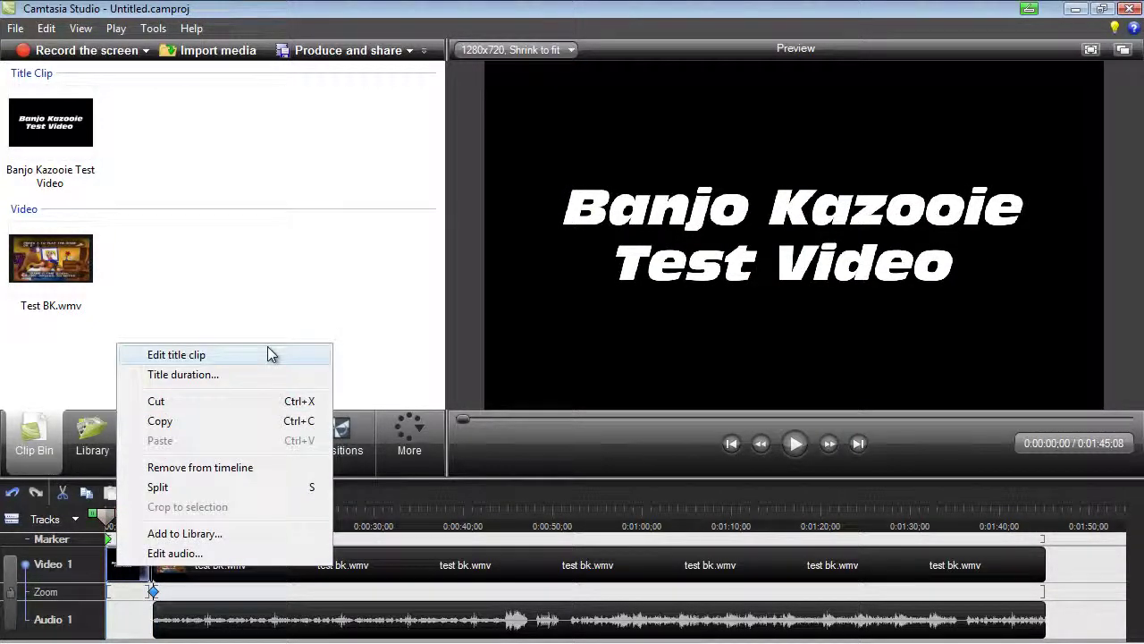
click(197, 381)
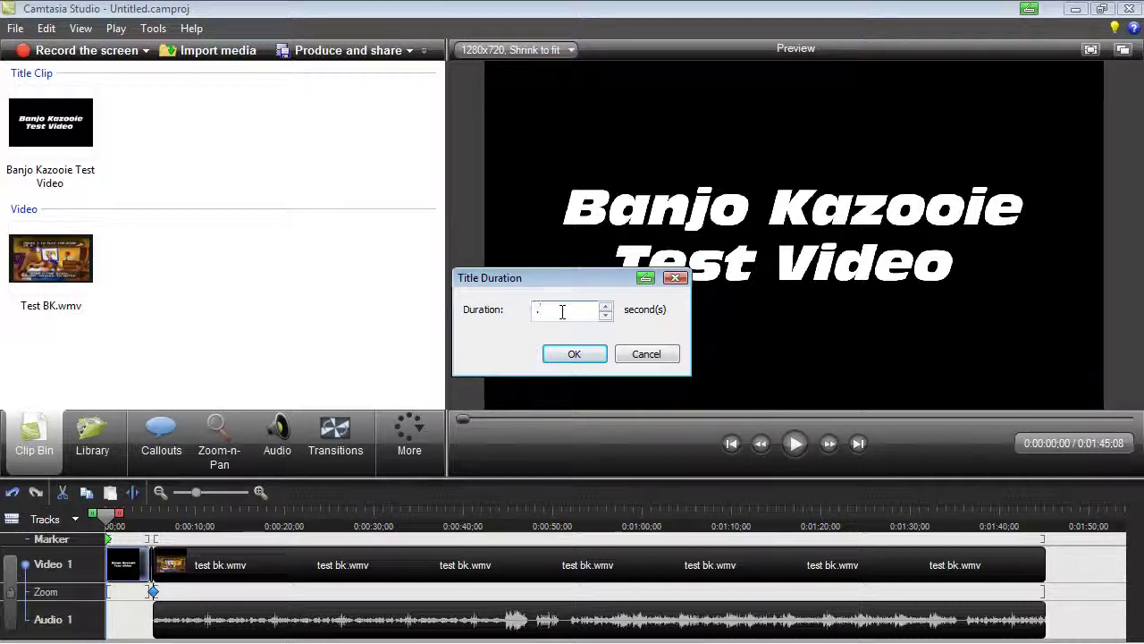
click(585, 353)
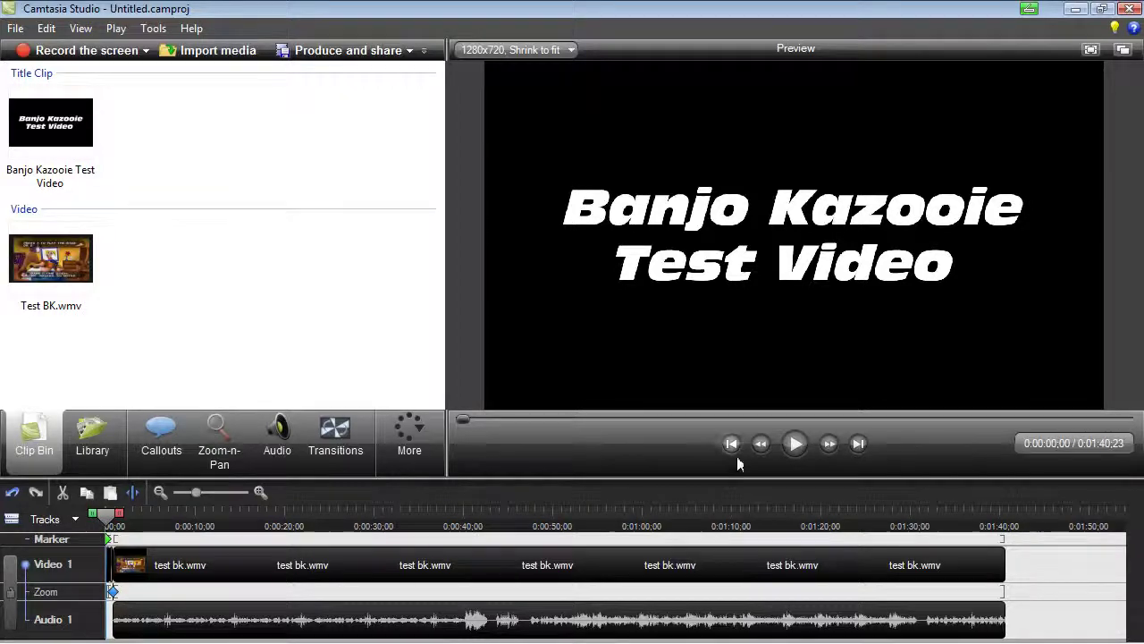
click(790, 451)
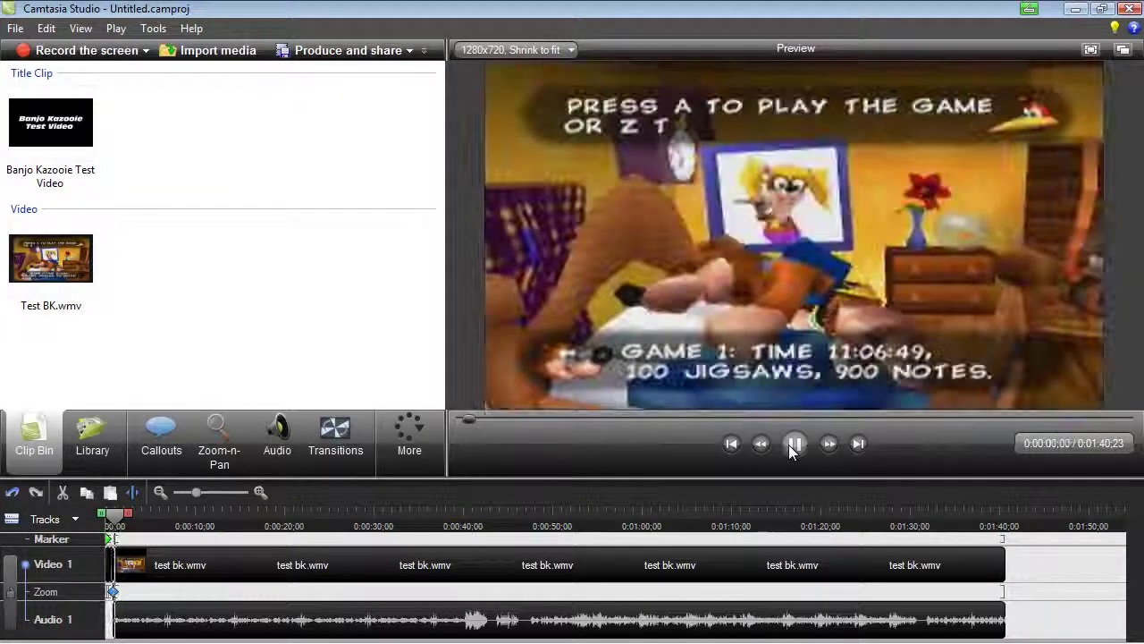
click(792, 447)
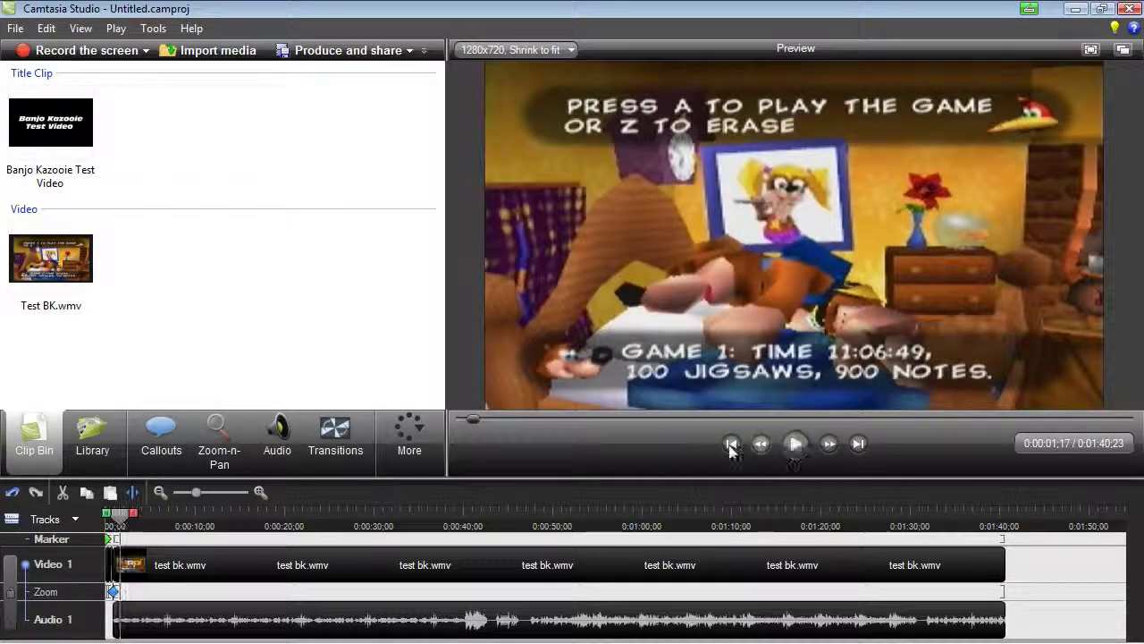
Delete the Fade transition between the title clip and the gameplay clip from the timeline
click(262, 492)
click(264, 487)
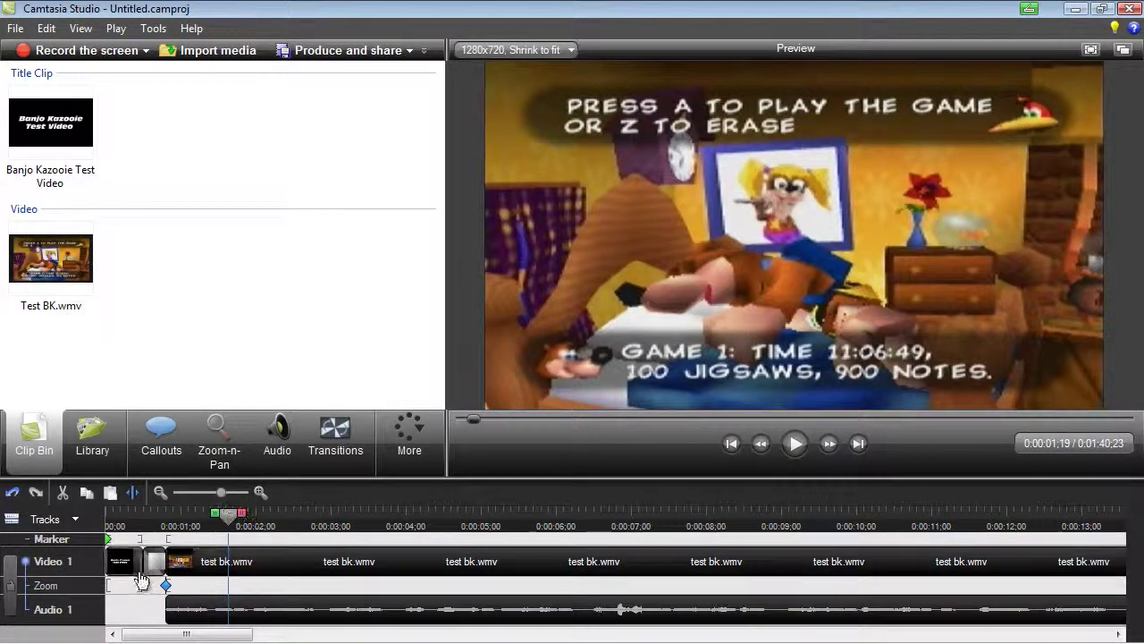
click(156, 565)
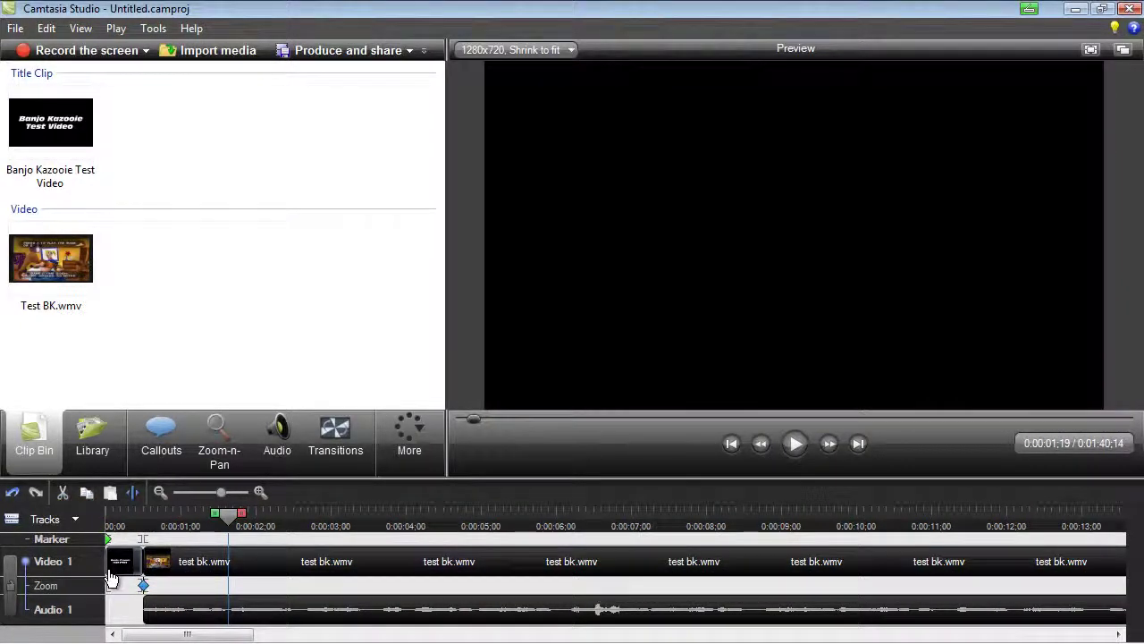
Delete the title clip from the start of the timeline
key(Delete)
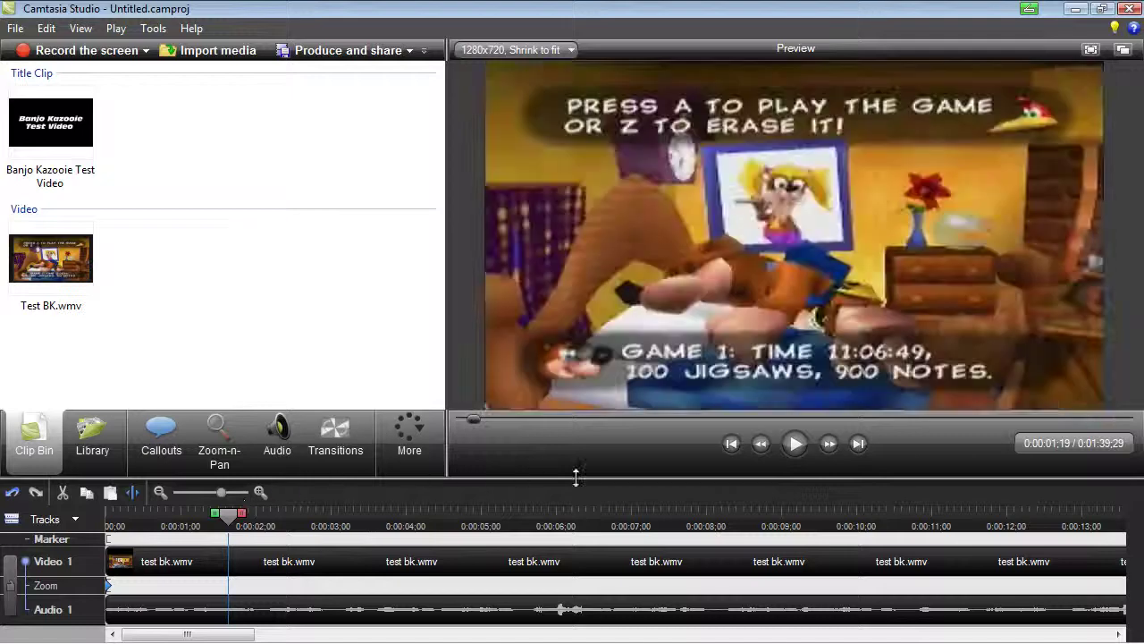
Open the Picture-in-Picture options and examine the PIP and PIP Audio tracks on the timeline
click(395, 440)
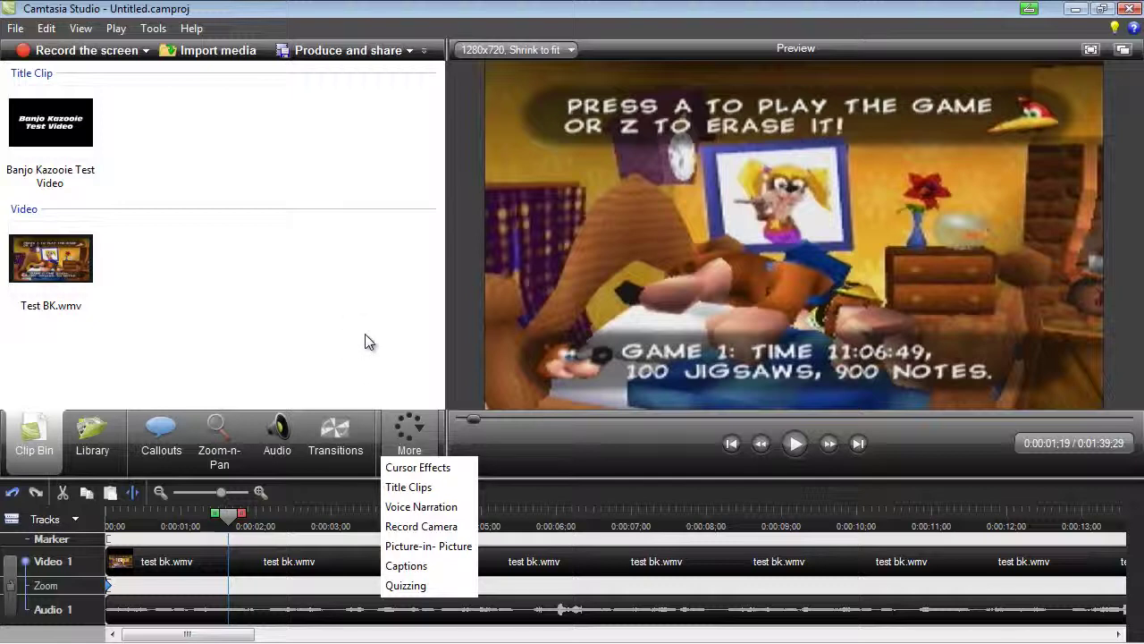
click(437, 547)
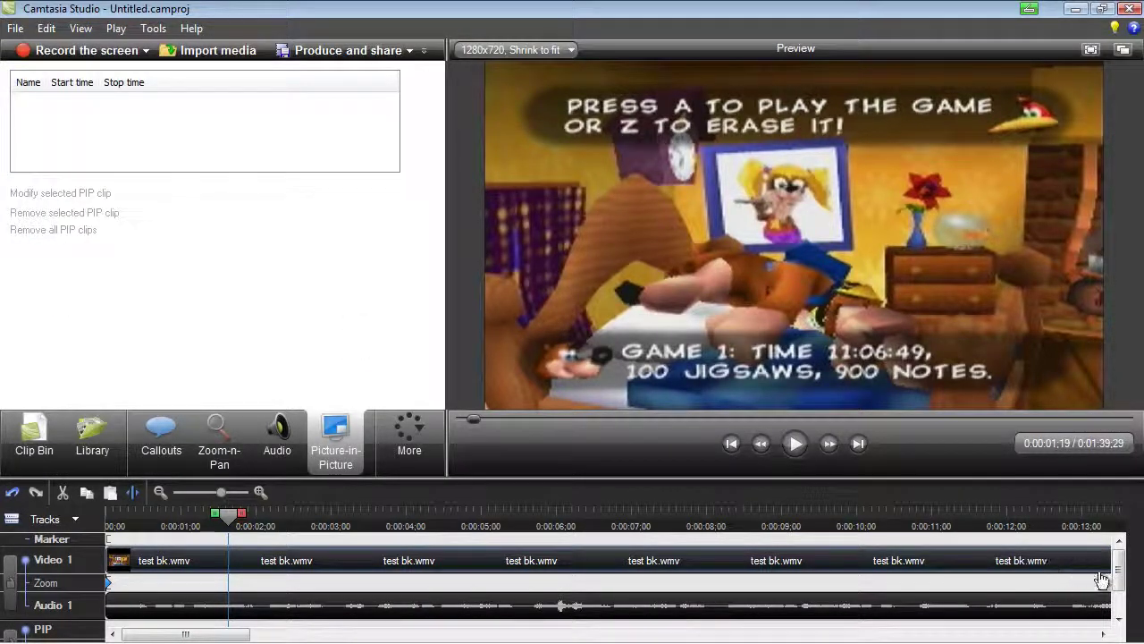
drag(1116, 565, 1117, 586)
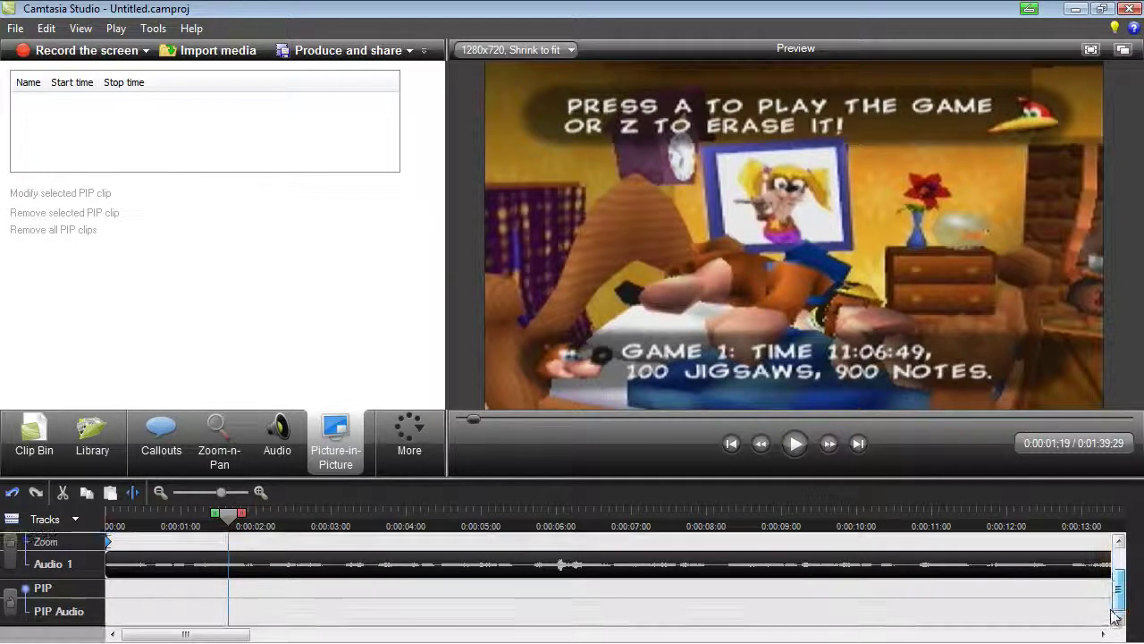
Try to import the Test BK video from the Videos folder into the Clip Bin a second time
click(20, 447)
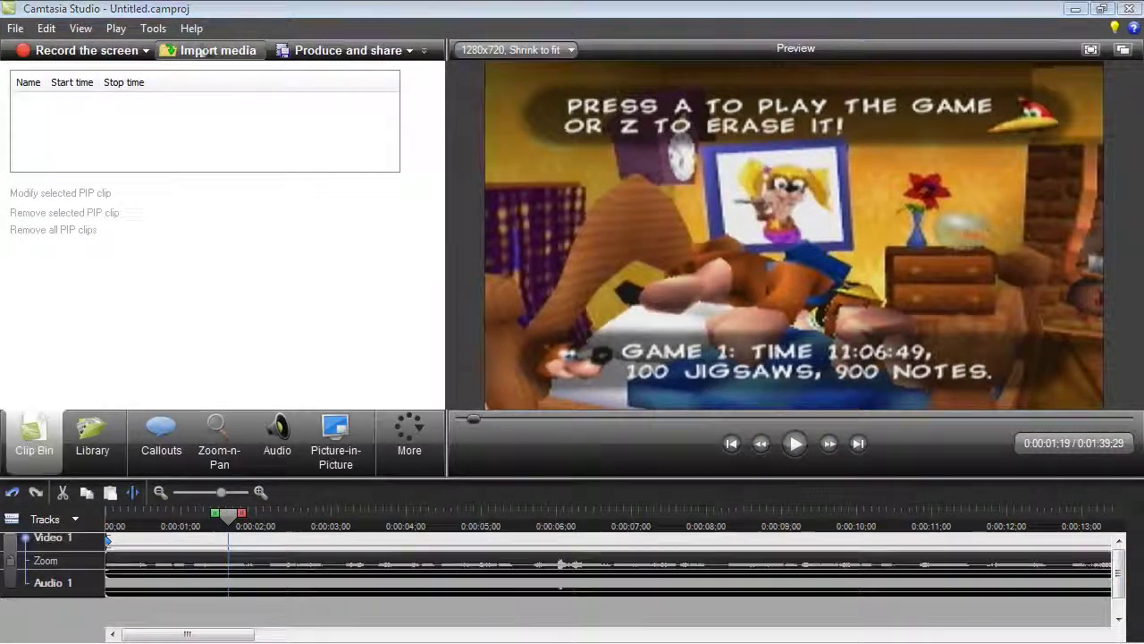
click(202, 52)
drag(840, 243, 847, 479)
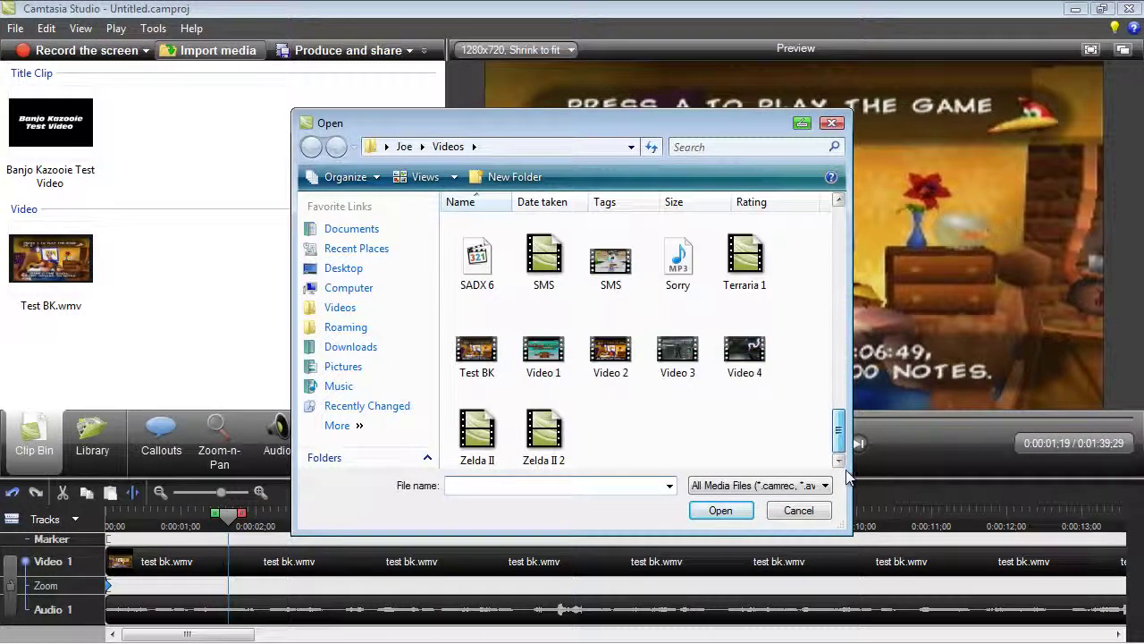
double_click(480, 355)
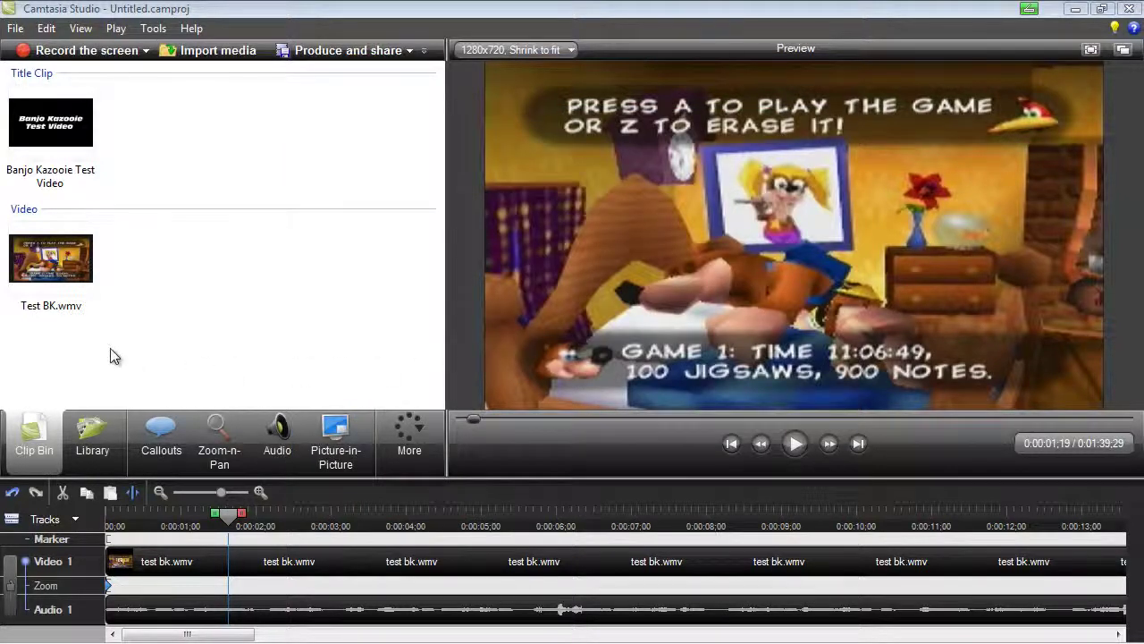
Try to place the Test BK.wmv clip on the timeline below the Audio 1 track
click(49, 268)
right_click(50, 259)
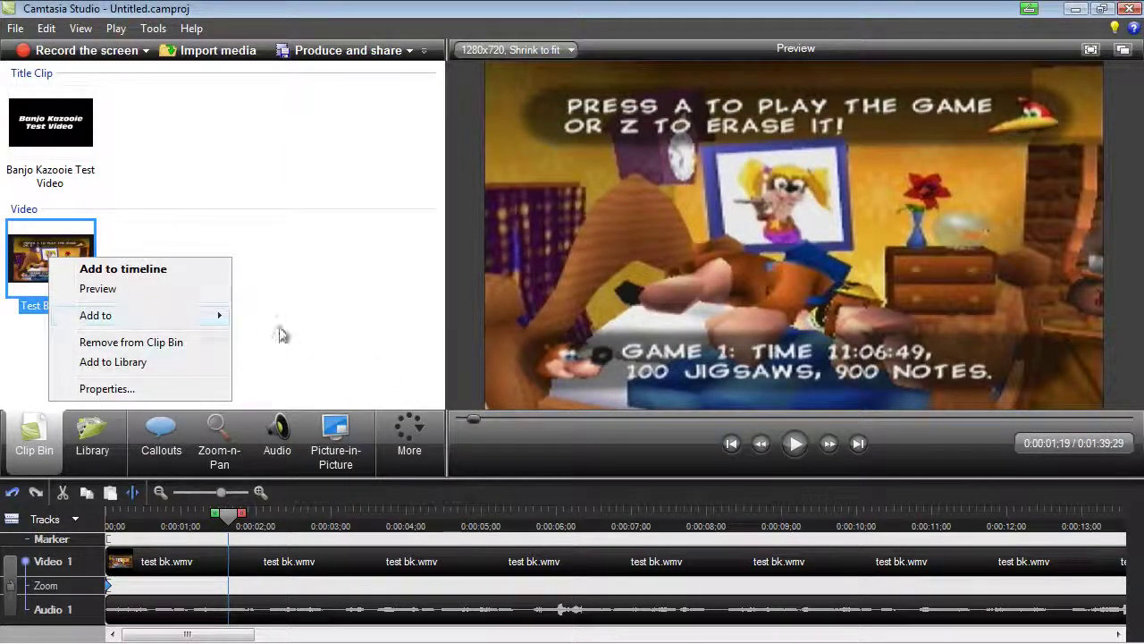
click(312, 309)
drag(49, 259, 121, 626)
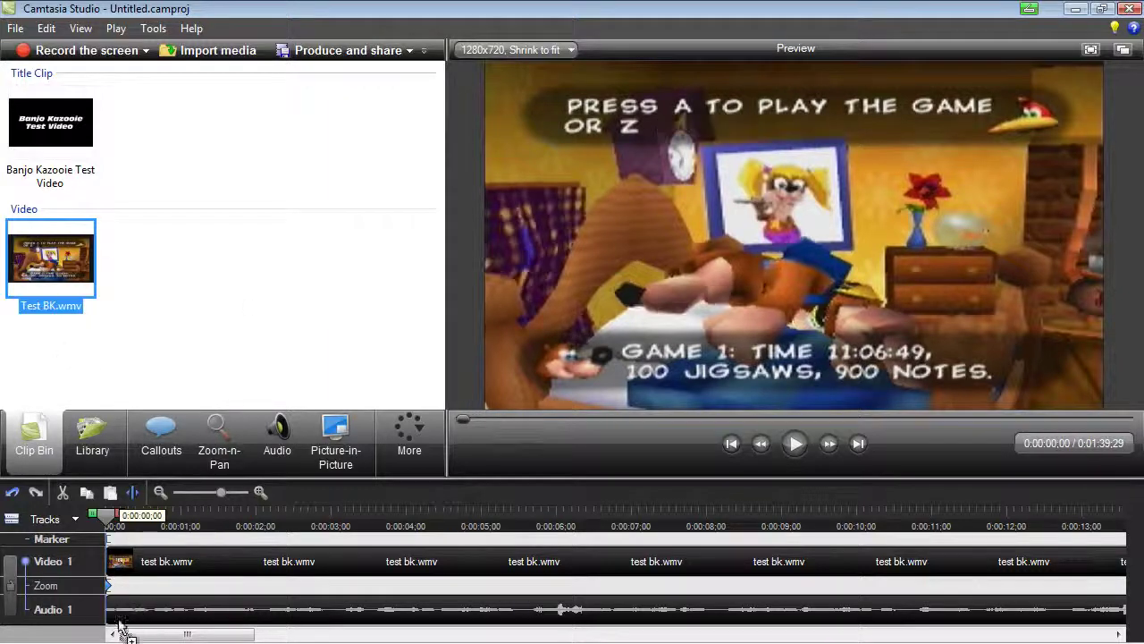
Toggle the visibility of the PIP tracks and leave them shown on the timeline
click(62, 523)
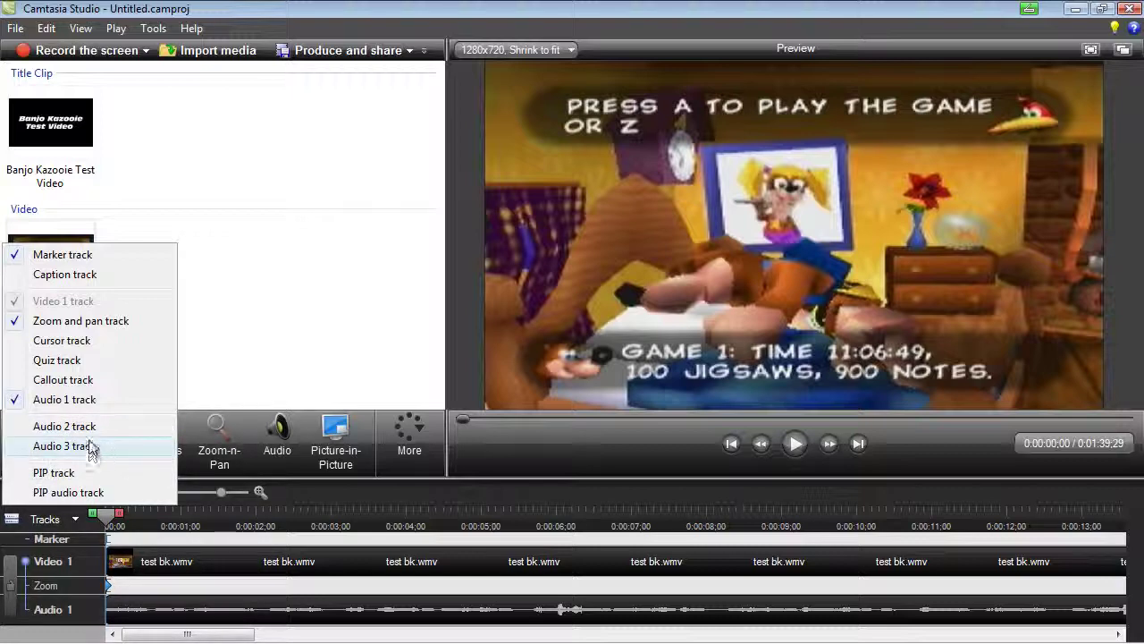
click(46, 472)
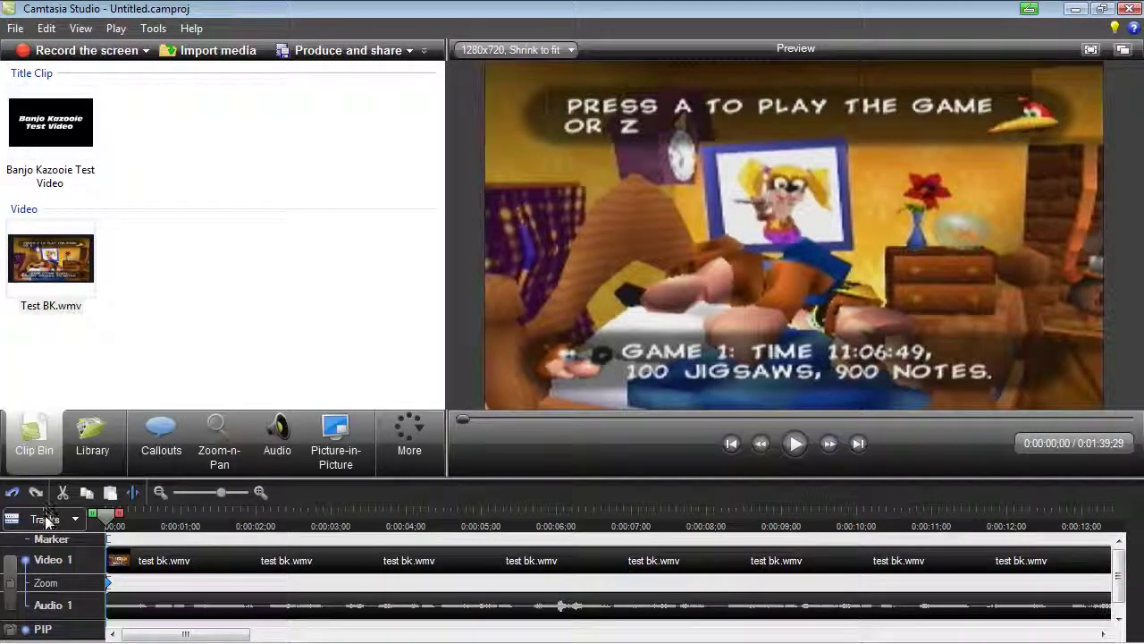
click(46, 522)
click(35, 490)
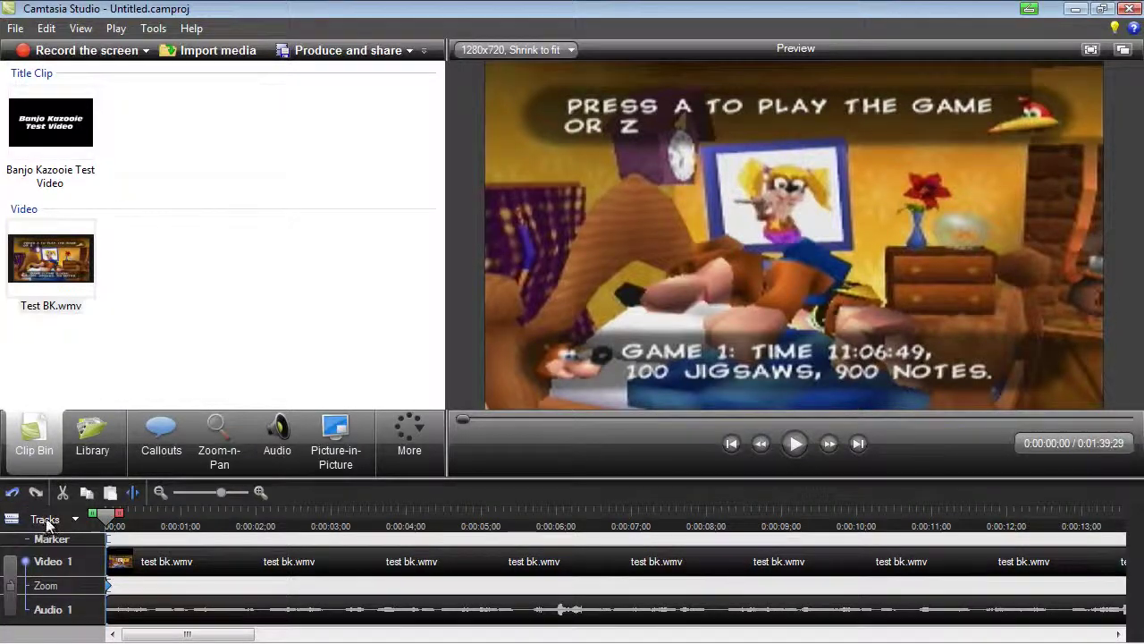
click(45, 518)
click(46, 472)
click(49, 516)
click(58, 494)
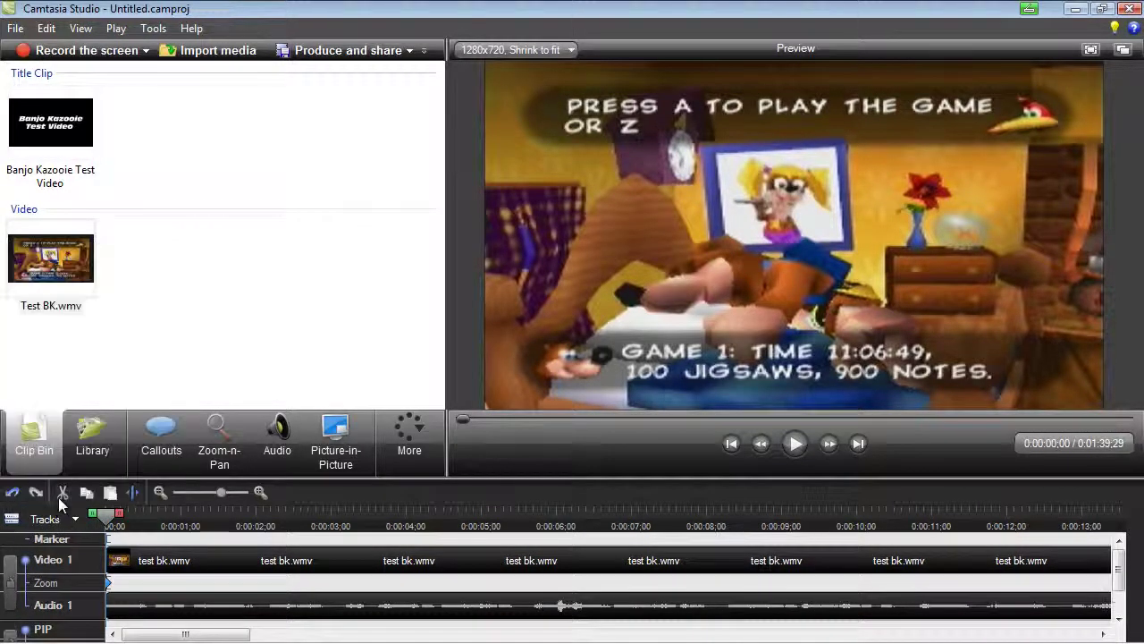
Add the Test BK.wmv clip to the PIP track at the start of the timeline
click(54, 279)
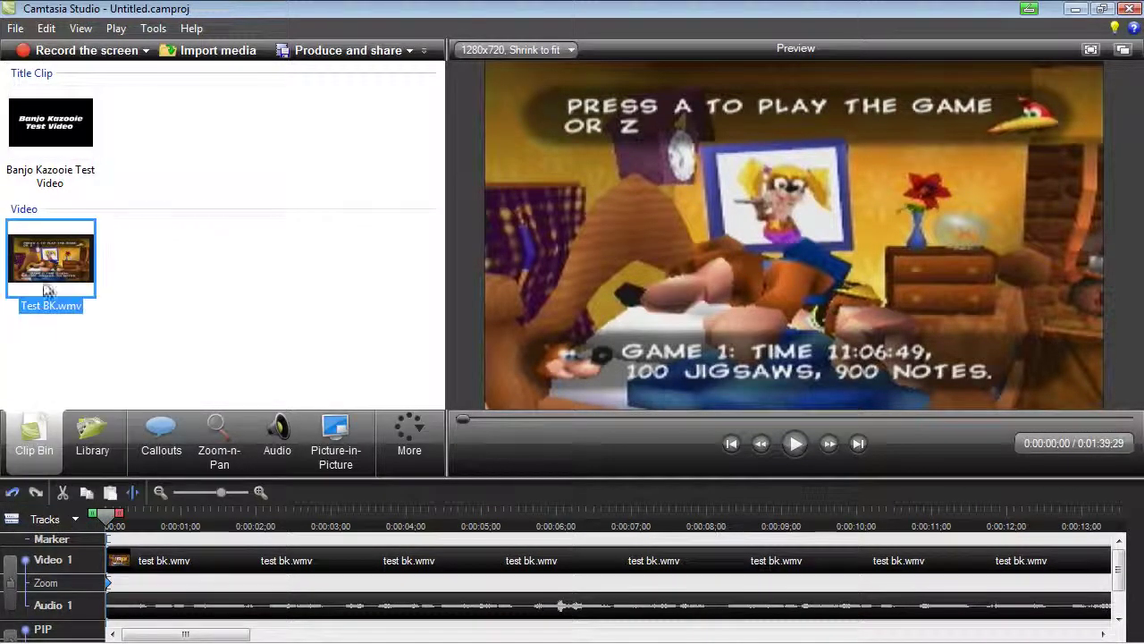
click(108, 634)
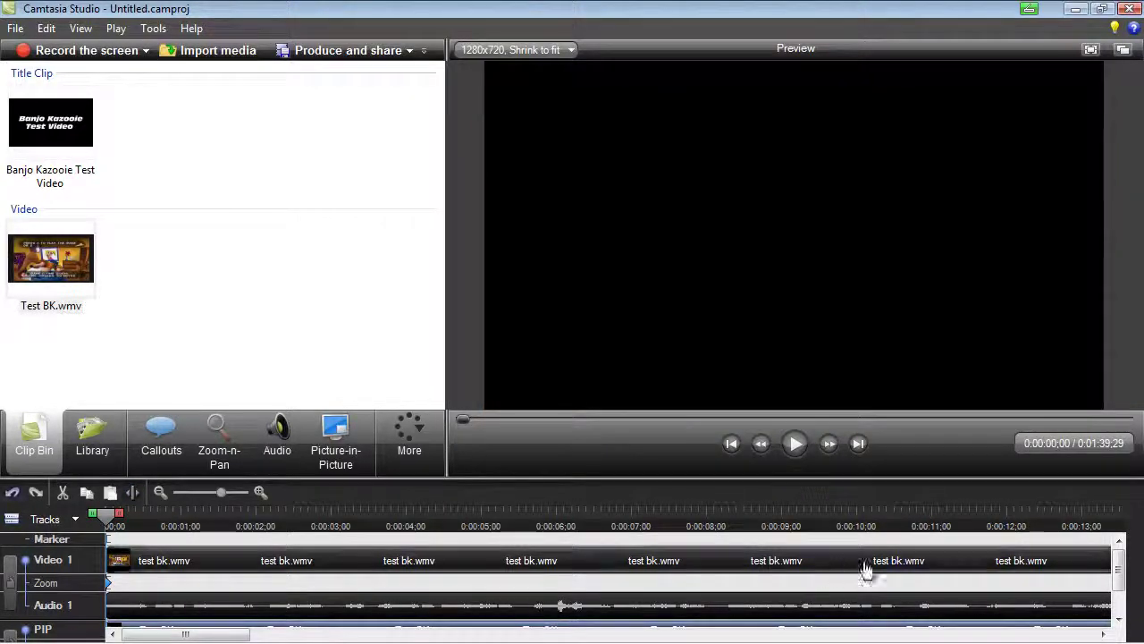
scroll(1124, 572, down, 2)
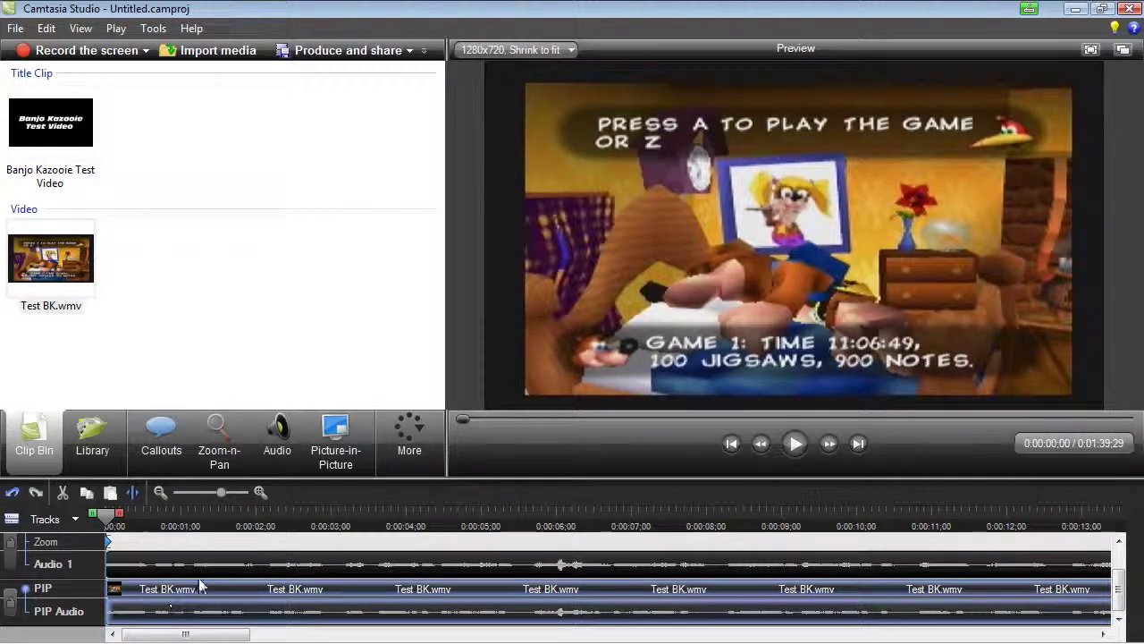
Shrink the PIP video to about 473 x 266 in the frame's upper-right corner and play the opening seconds to check it
click(798, 351)
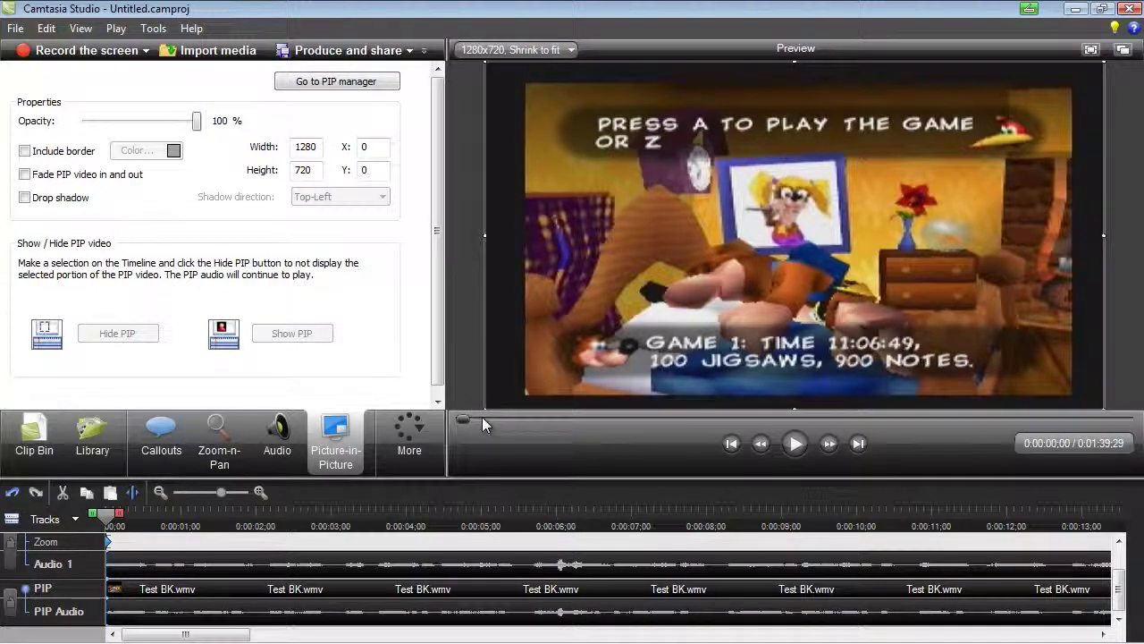
drag(487, 419, 874, 174)
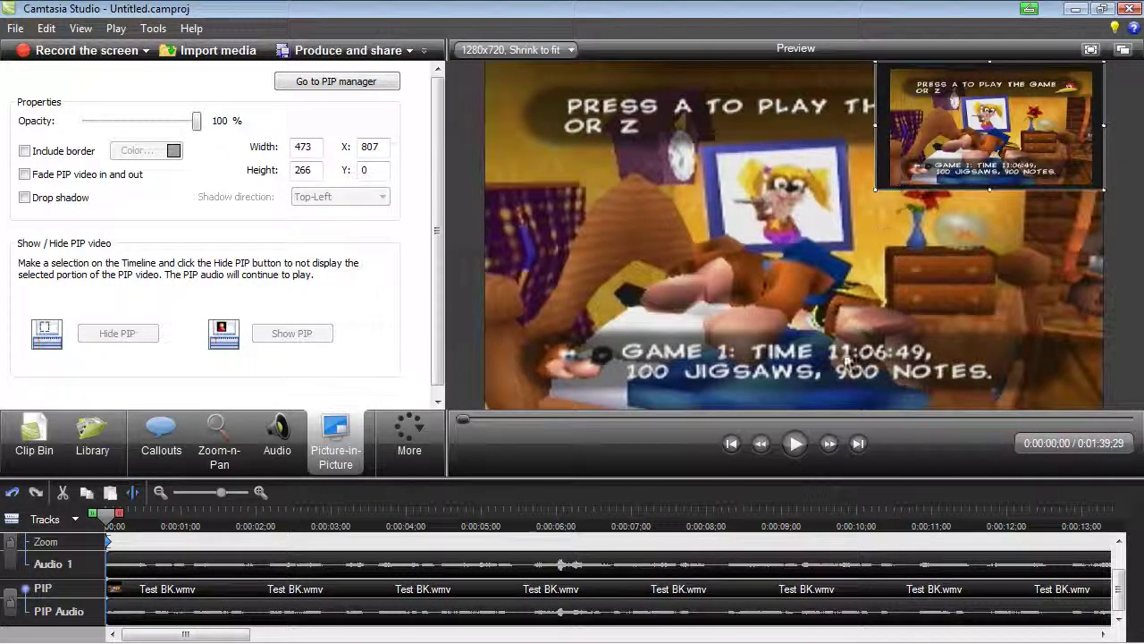
click(792, 448)
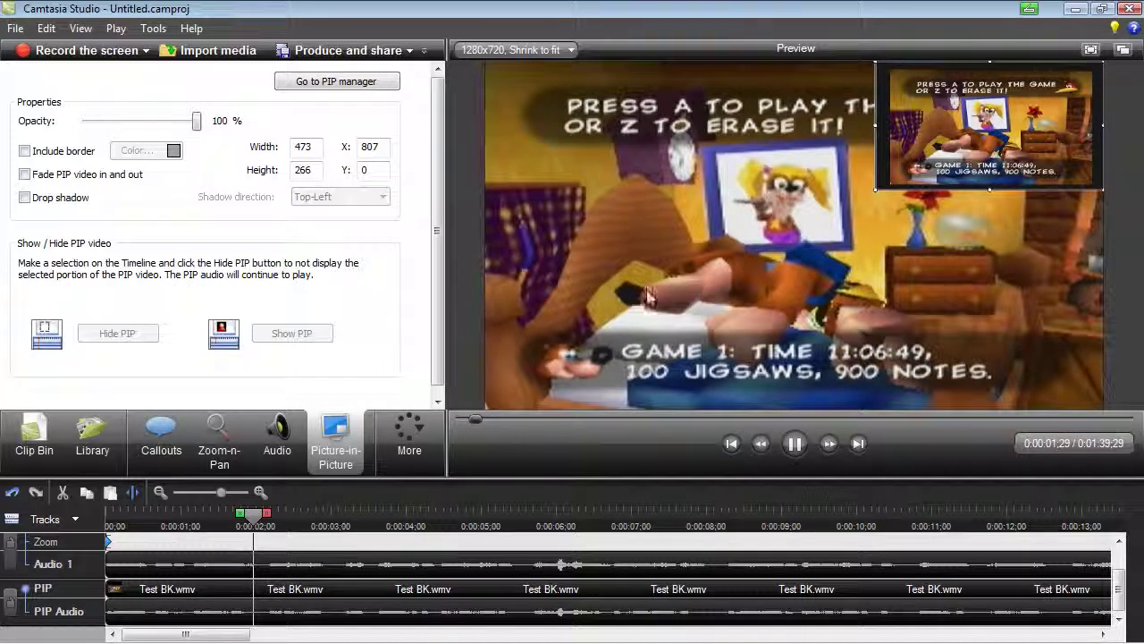
click(805, 452)
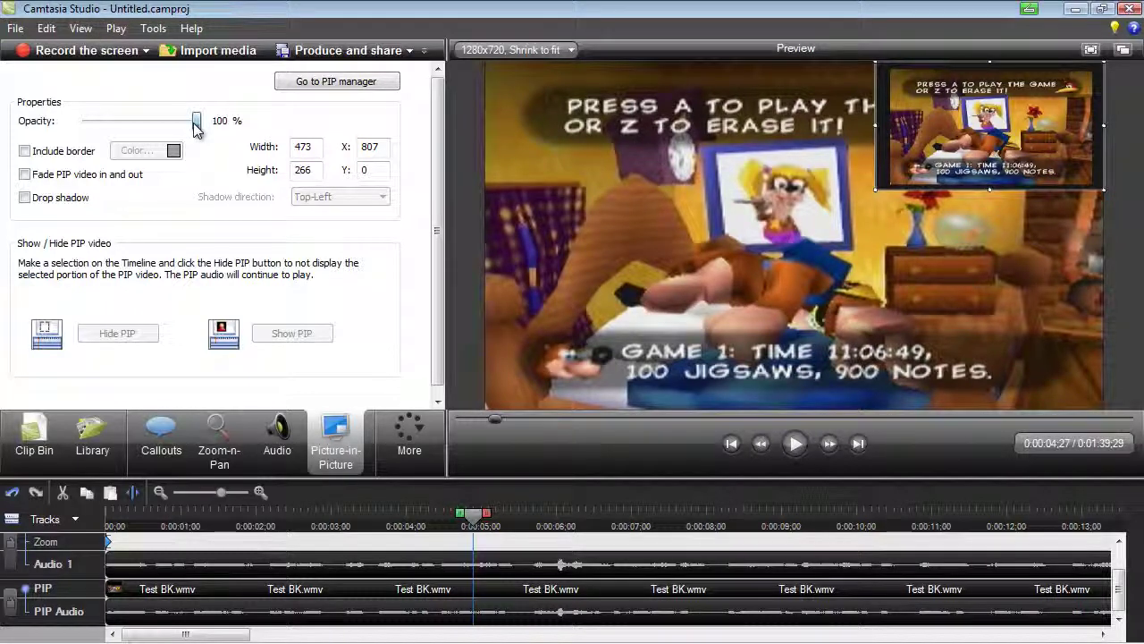
Lower the PIP video's opacity to 36% and restore it to 100%
drag(189, 127, 125, 134)
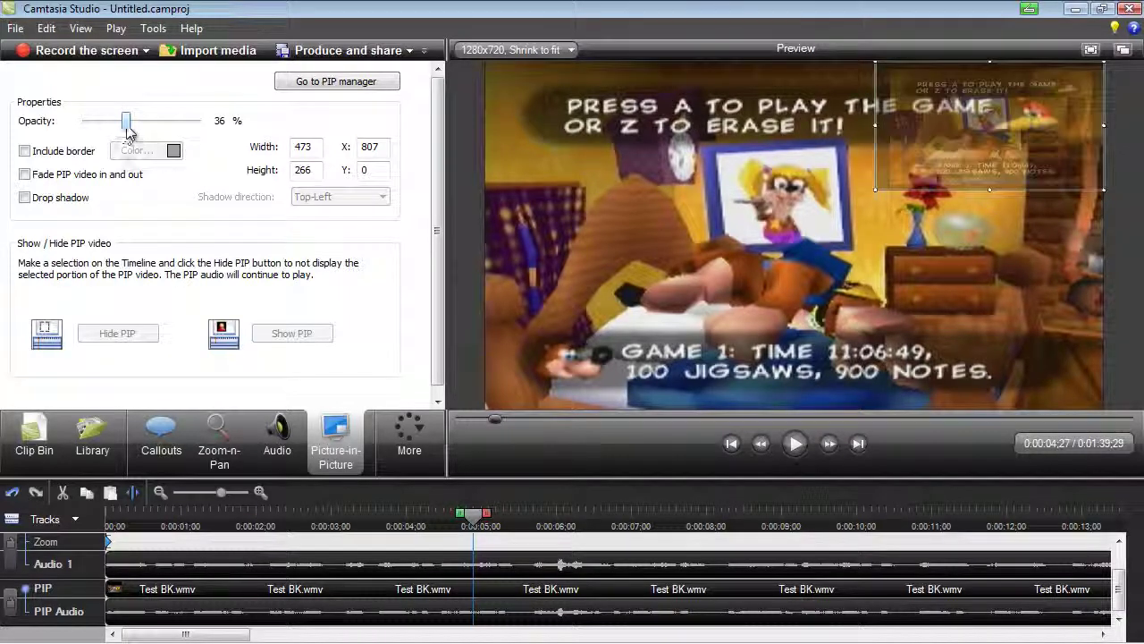
drag(132, 129, 237, 134)
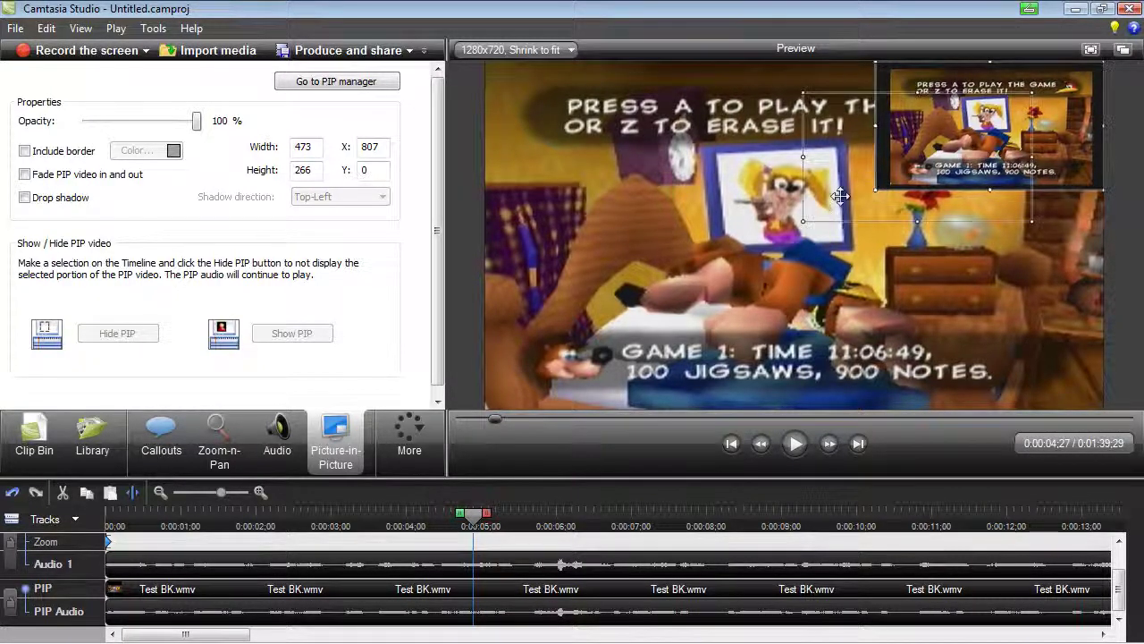
Move the PIP video to the frame's upper-left corner and enlarge it to about 598 x 336
drag(561, 143, 625, 143)
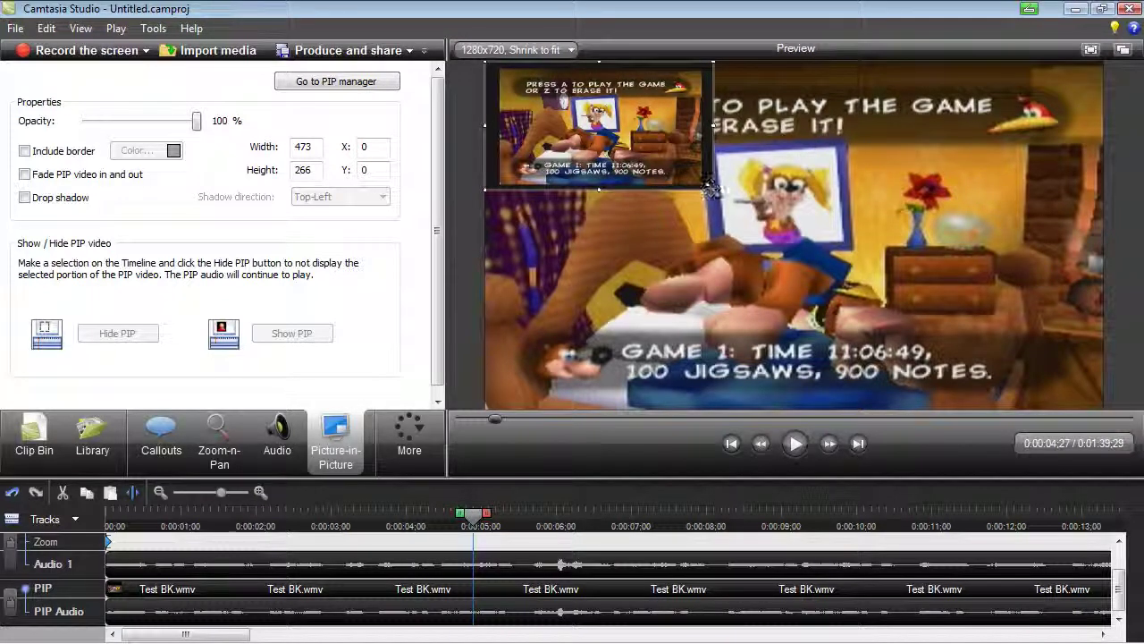
drag(710, 187, 774, 225)
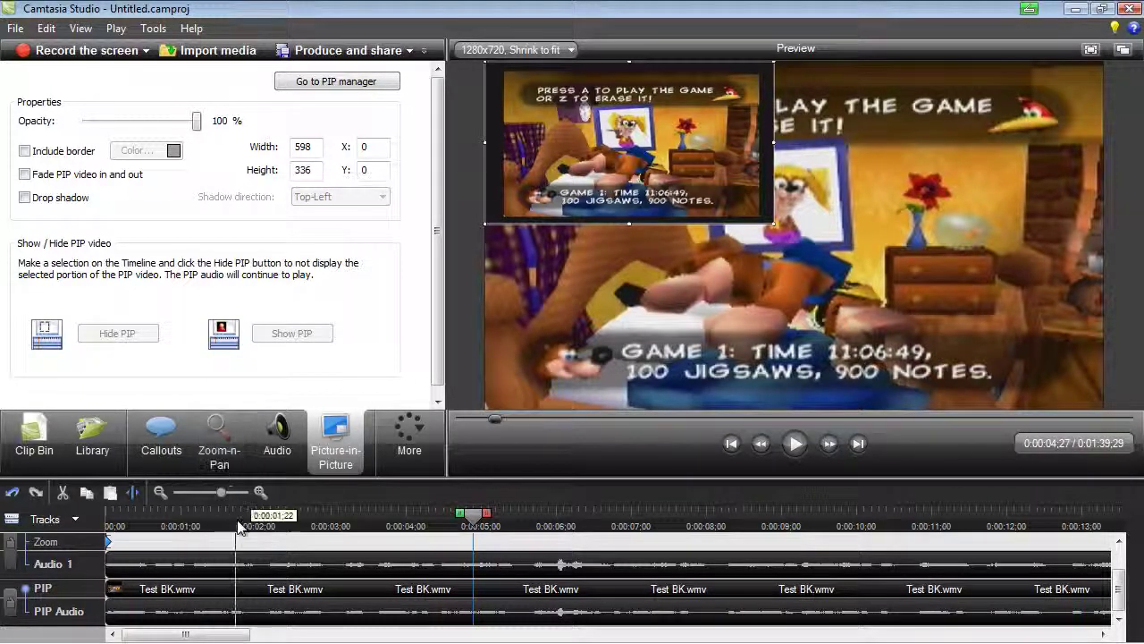
Remove the Test BK.wmv PIP clip from the timeline
click(992, 615)
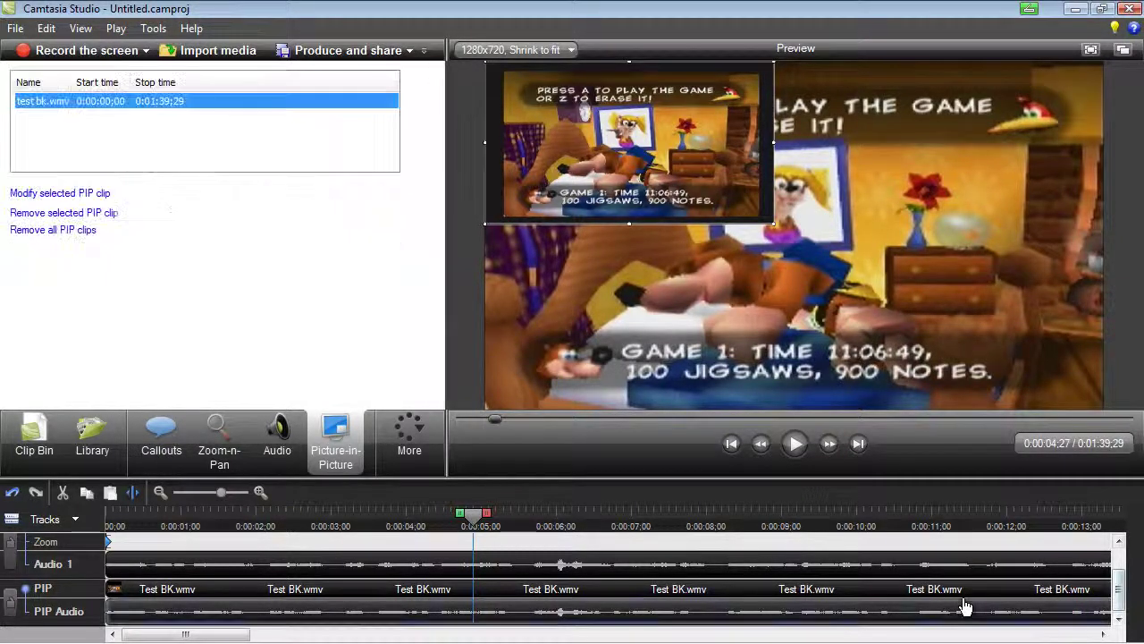
key(Delete)
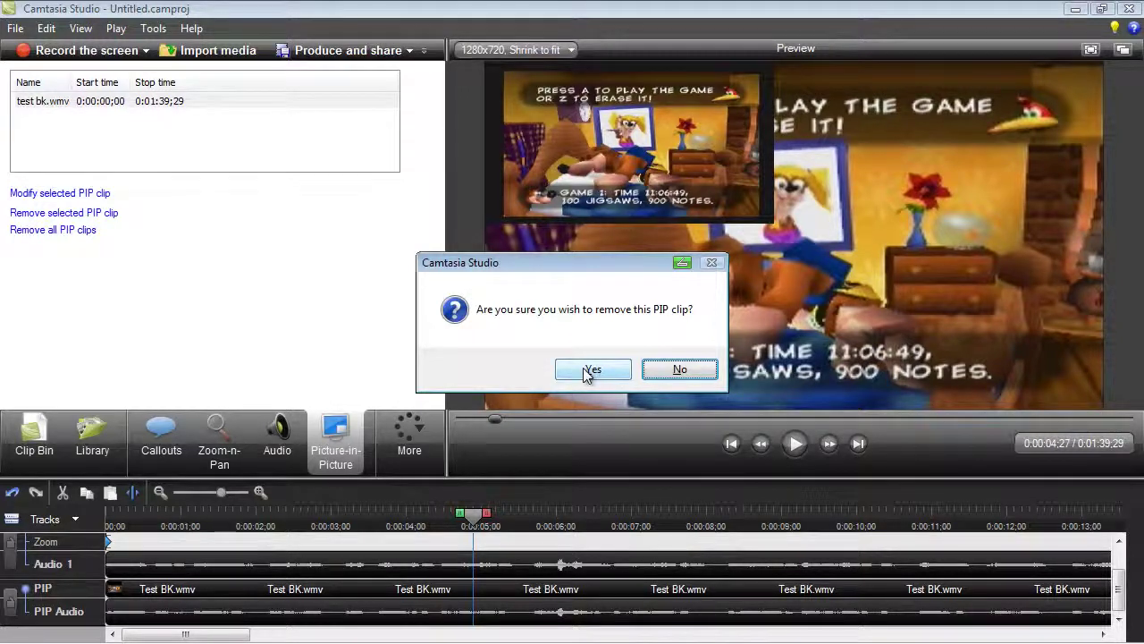
click(592, 369)
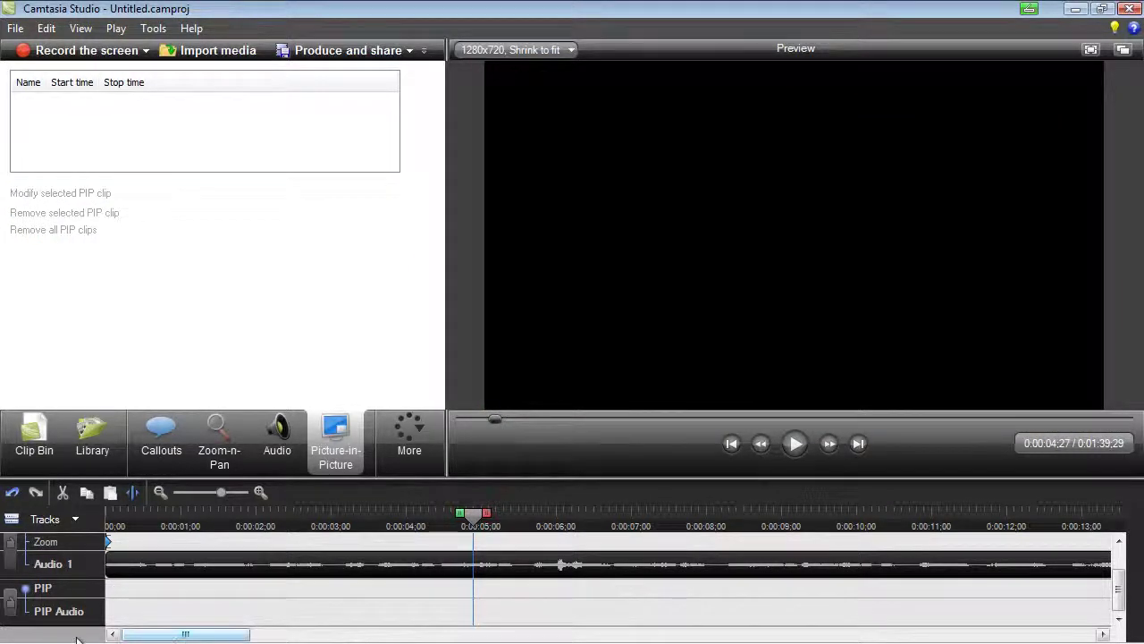
Open the Production Wizard and start creating a new production preset
click(36, 443)
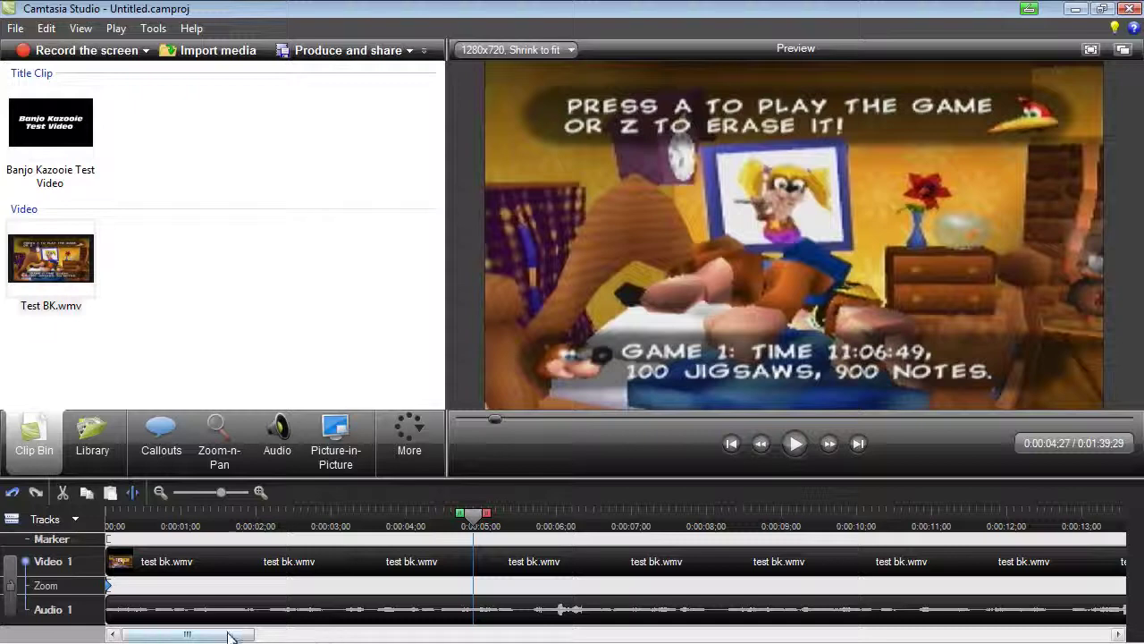
drag(228, 636, 1035, 620)
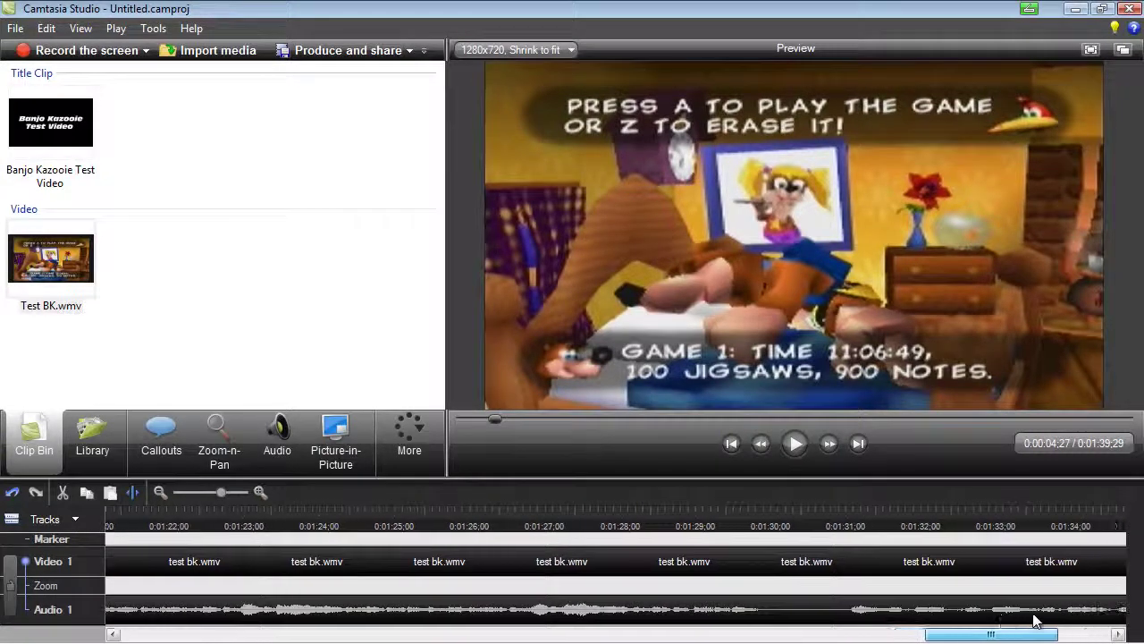
click(166, 492)
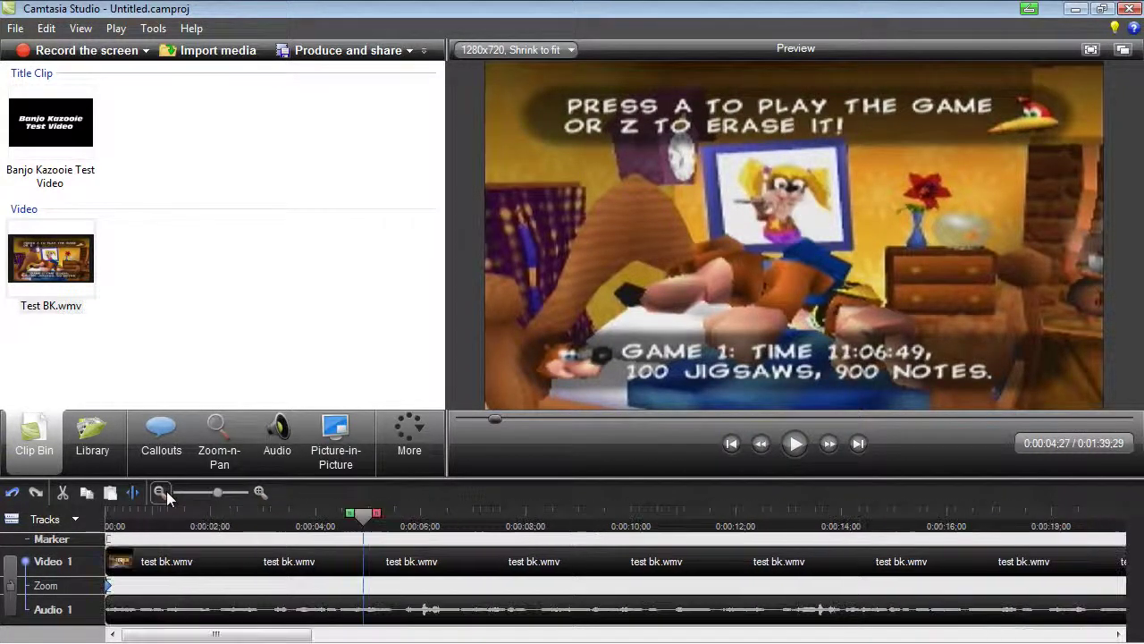
click(161, 492)
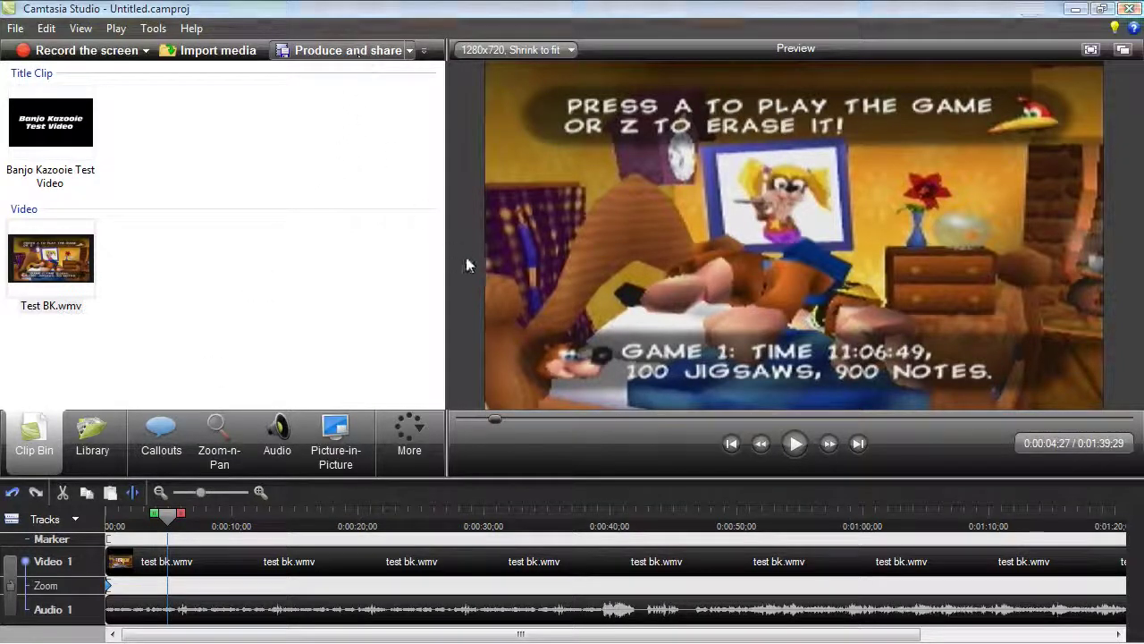
key(ctrl+p)
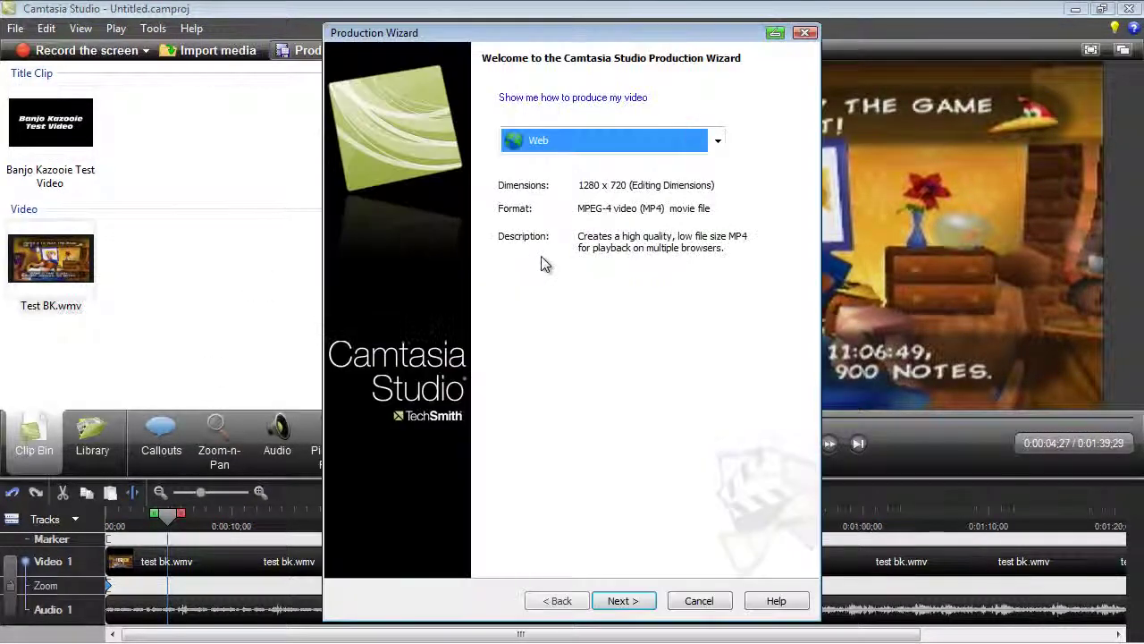
click(718, 141)
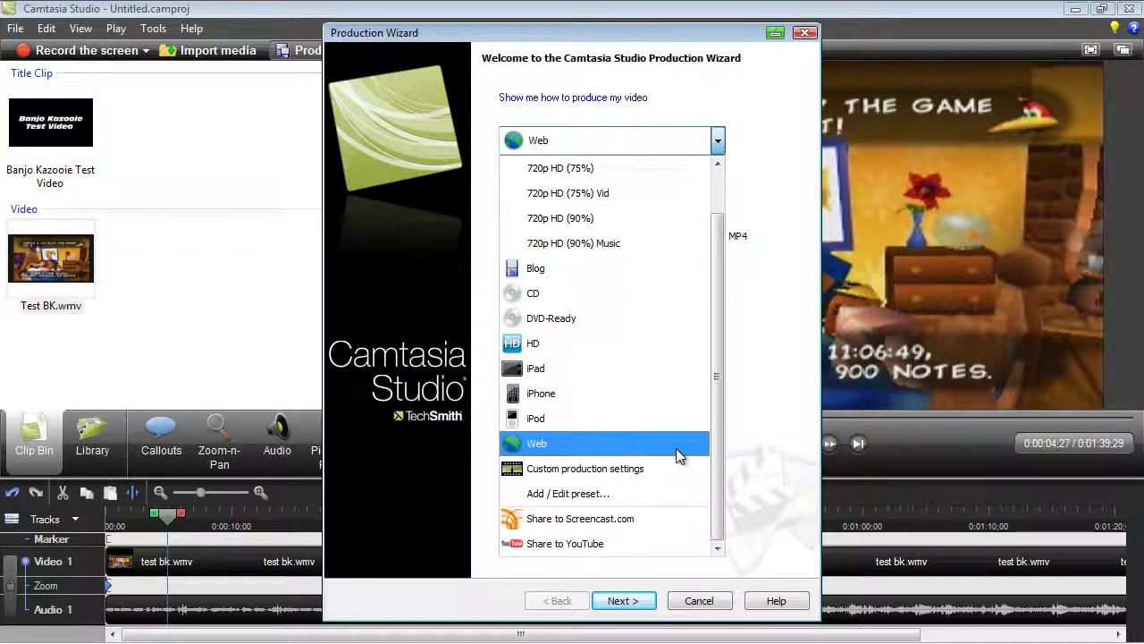
click(606, 495)
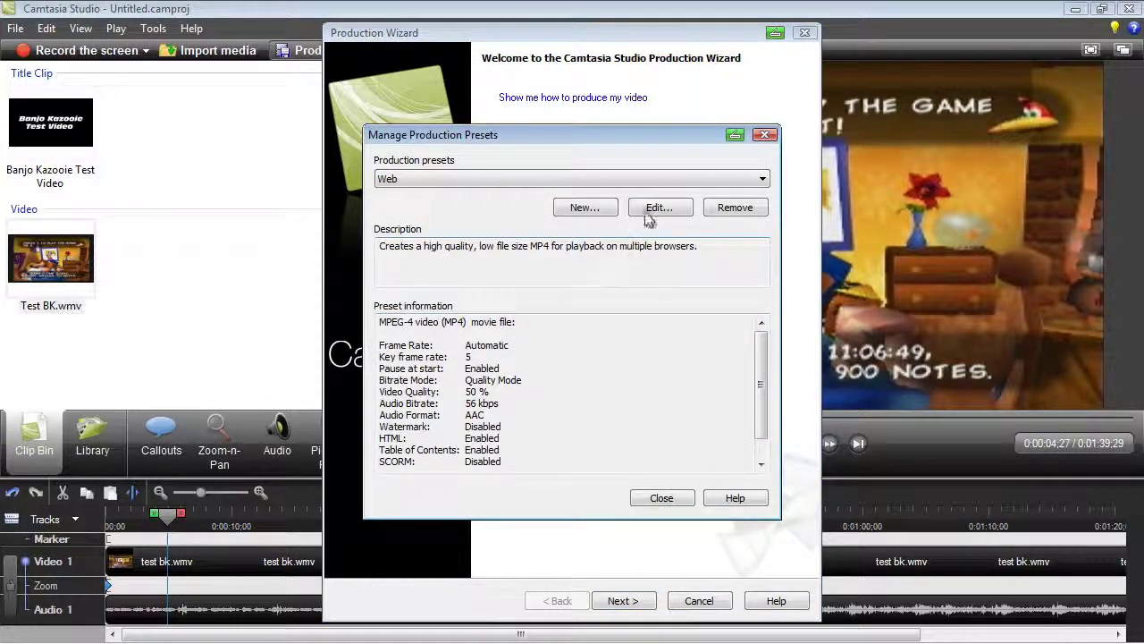
click(583, 208)
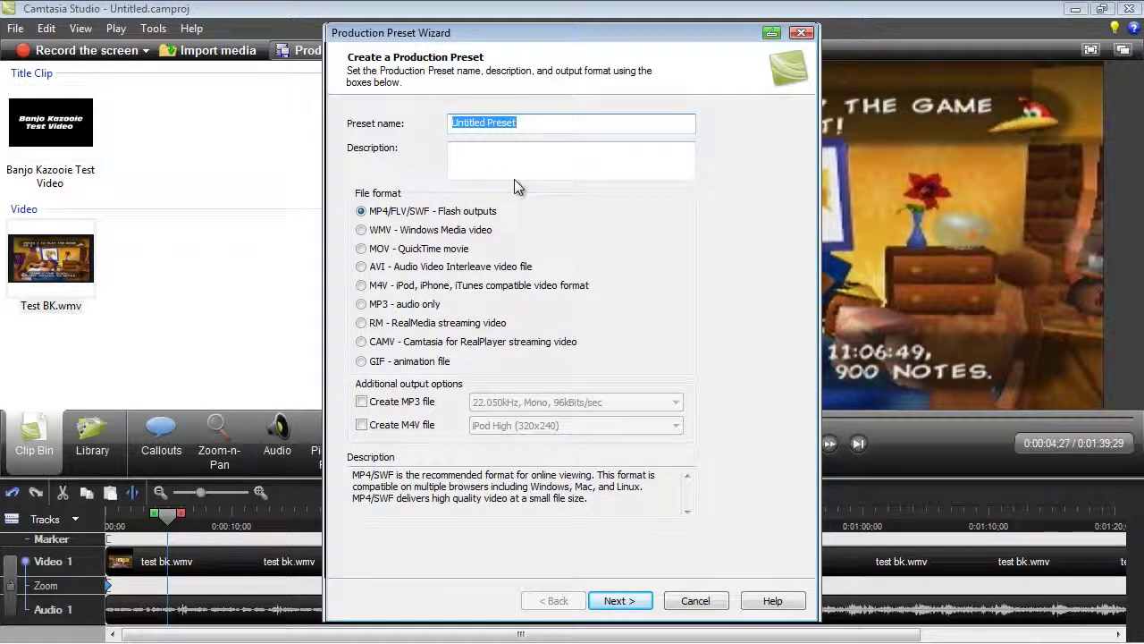
Name the new preset Youtube HD (720p), keep the MP4/FLV/SWF - Flash outputs format and continue to the Flash controller settings
text(Youtu)
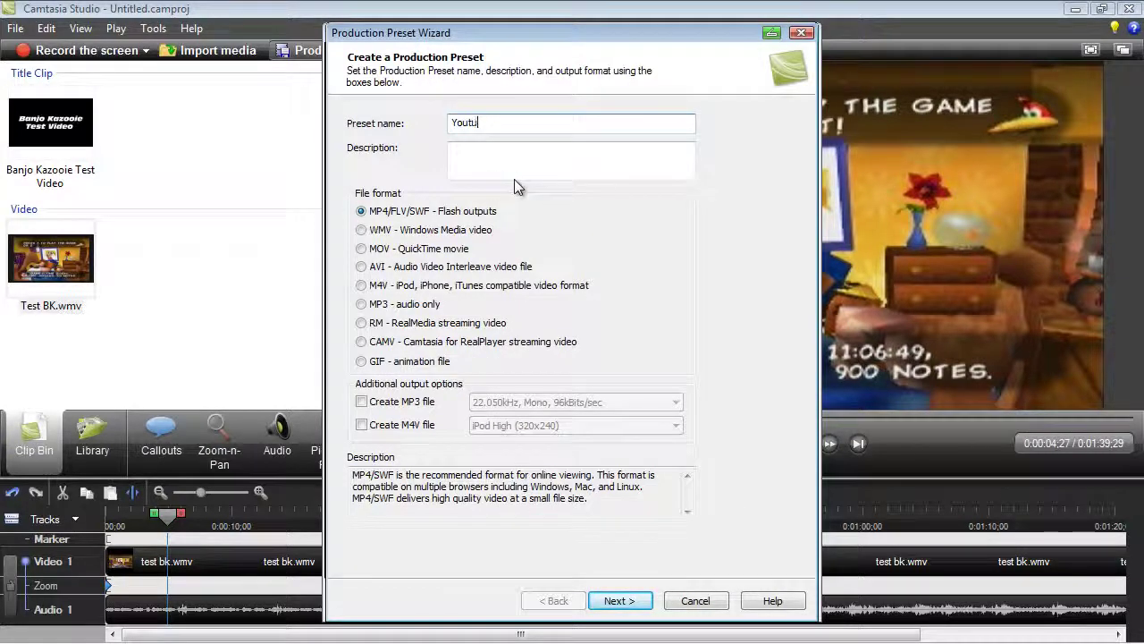
text(be HD (720p))
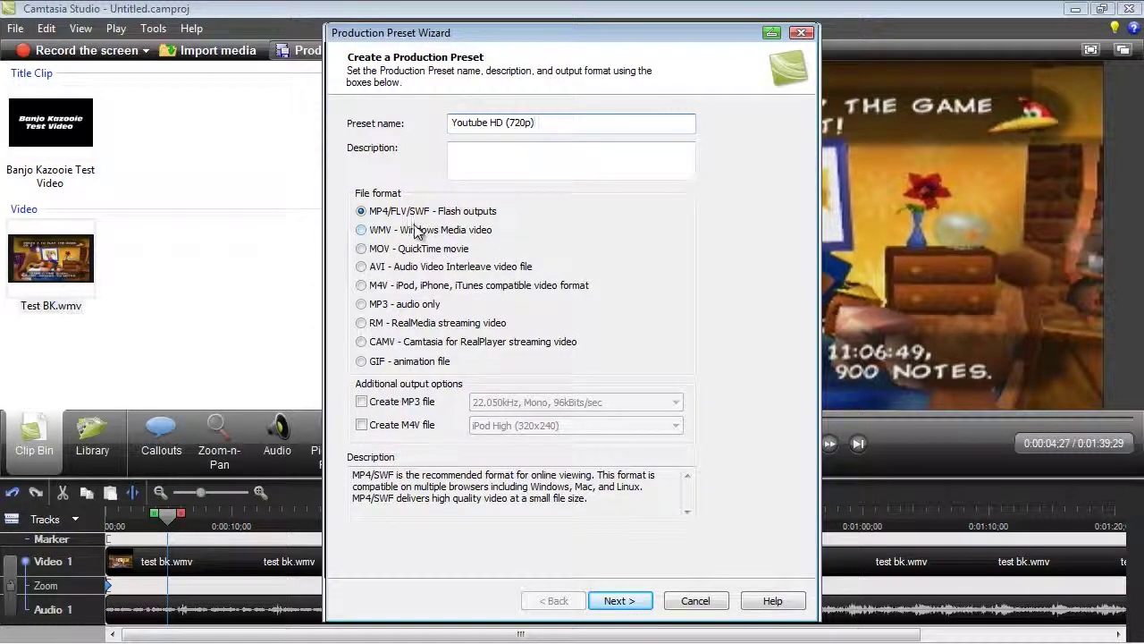
click(617, 601)
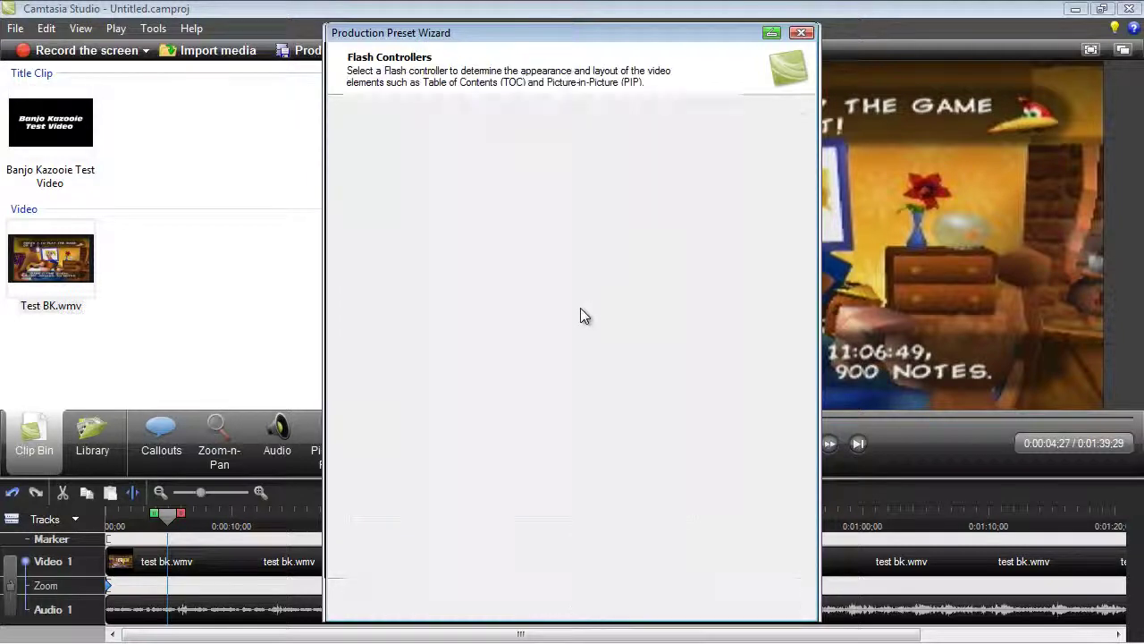
Set the preset's controller to No Controls and its video size to 1280 wide by 720 high
click(519, 126)
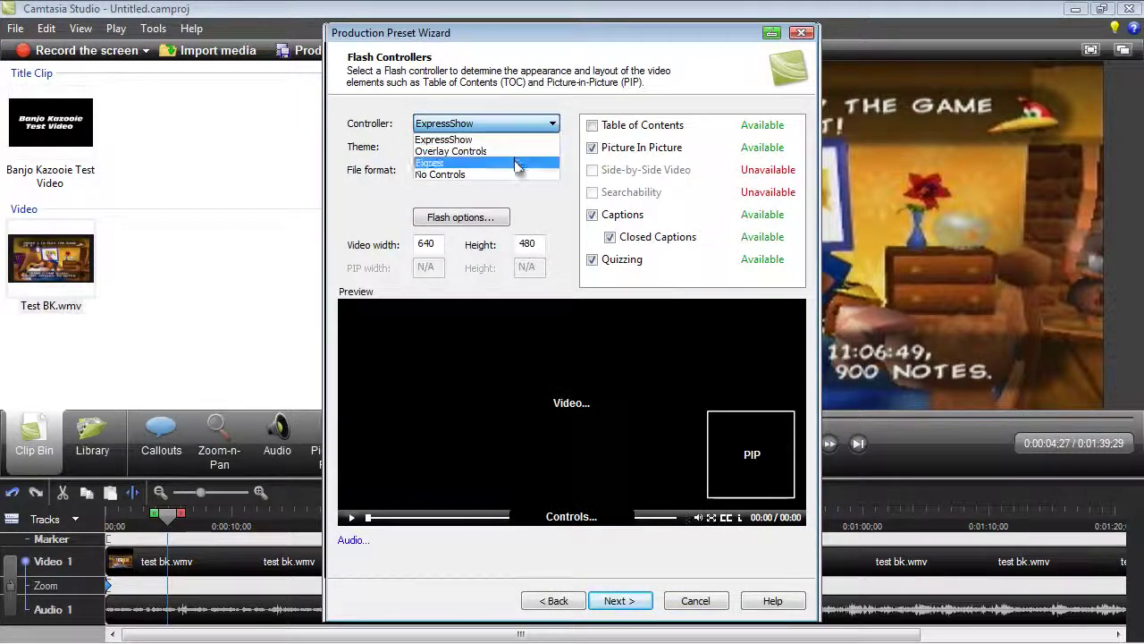
click(514, 173)
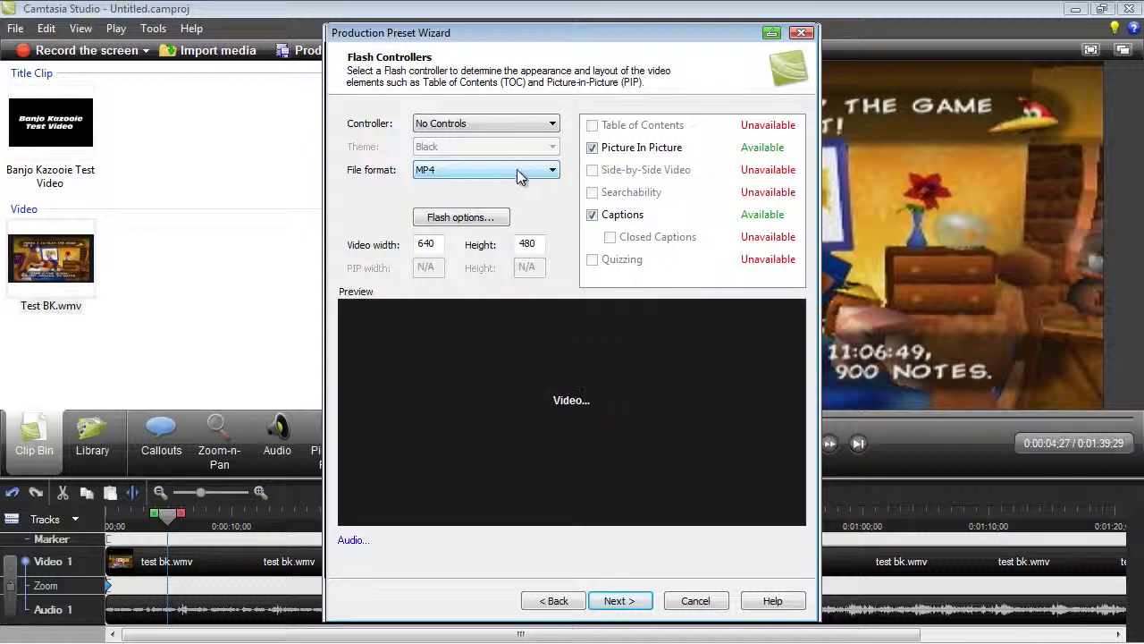
double_click(436, 246)
text(12)
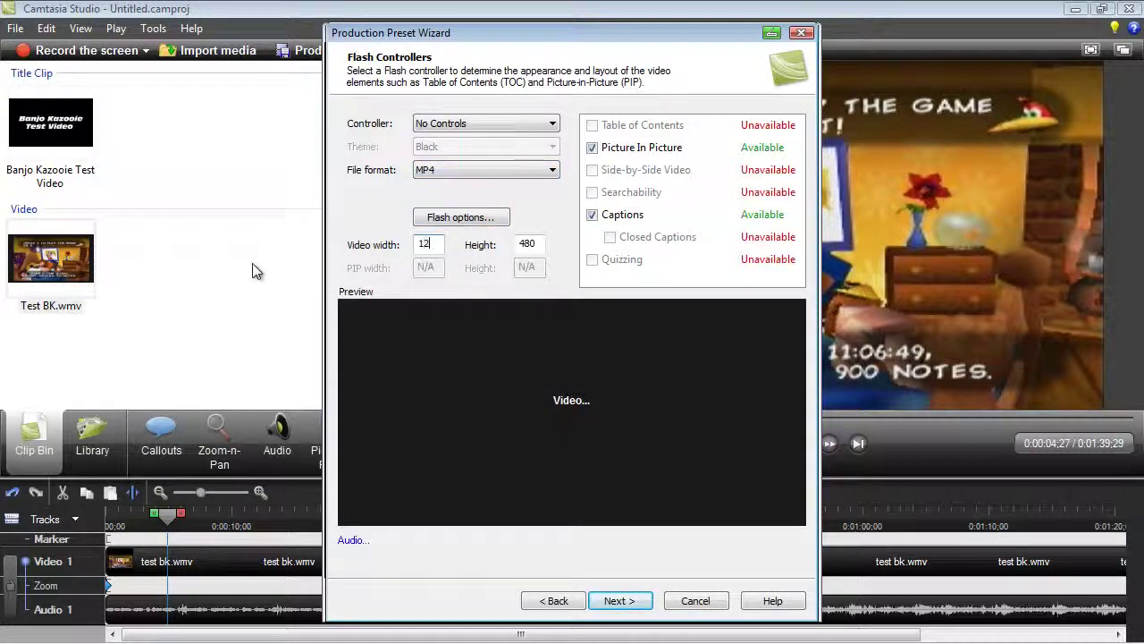
text(80)
double_click(530, 245)
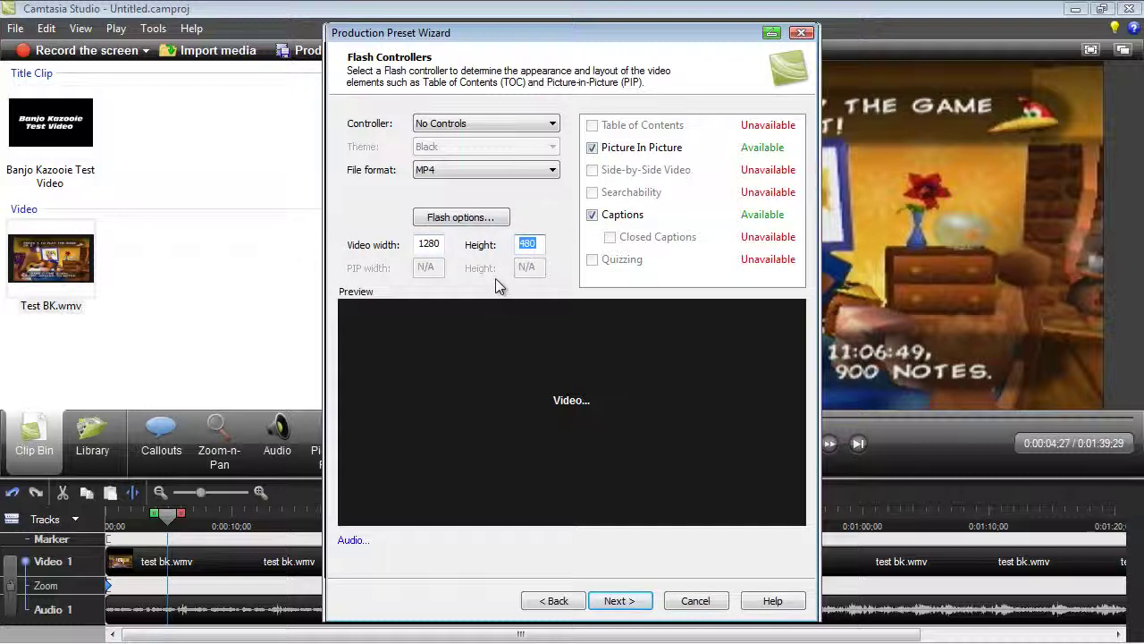
text(720)
In the Flash options, set the frame rate to 30 and Quality-mode encoding to 90%, apply them and continue to the video options
click(460, 217)
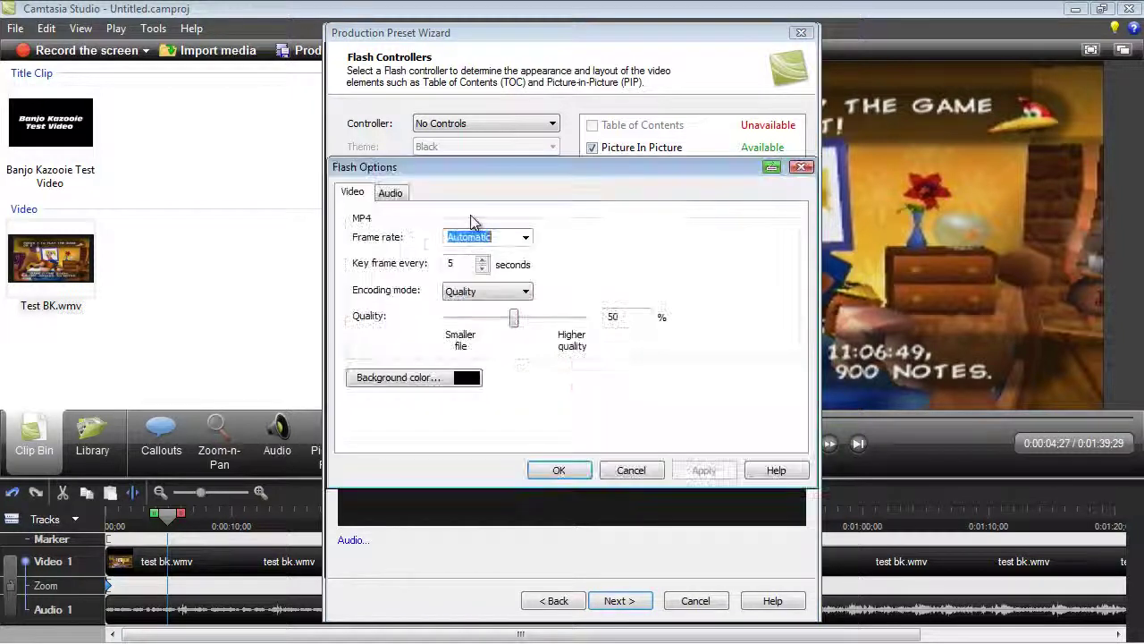
click(527, 238)
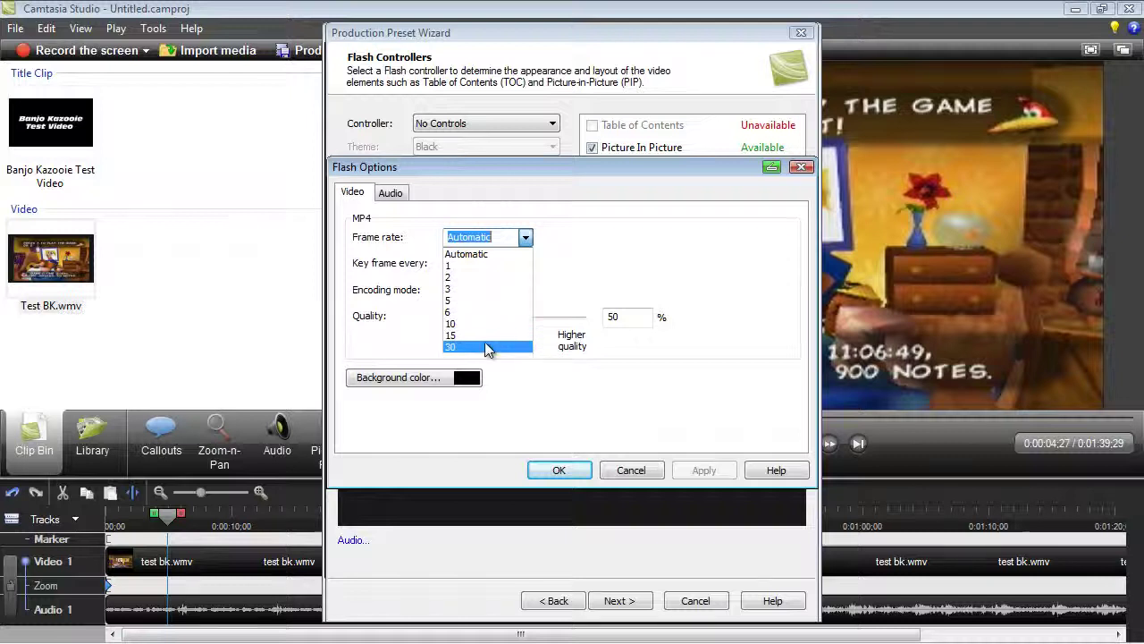
click(485, 347)
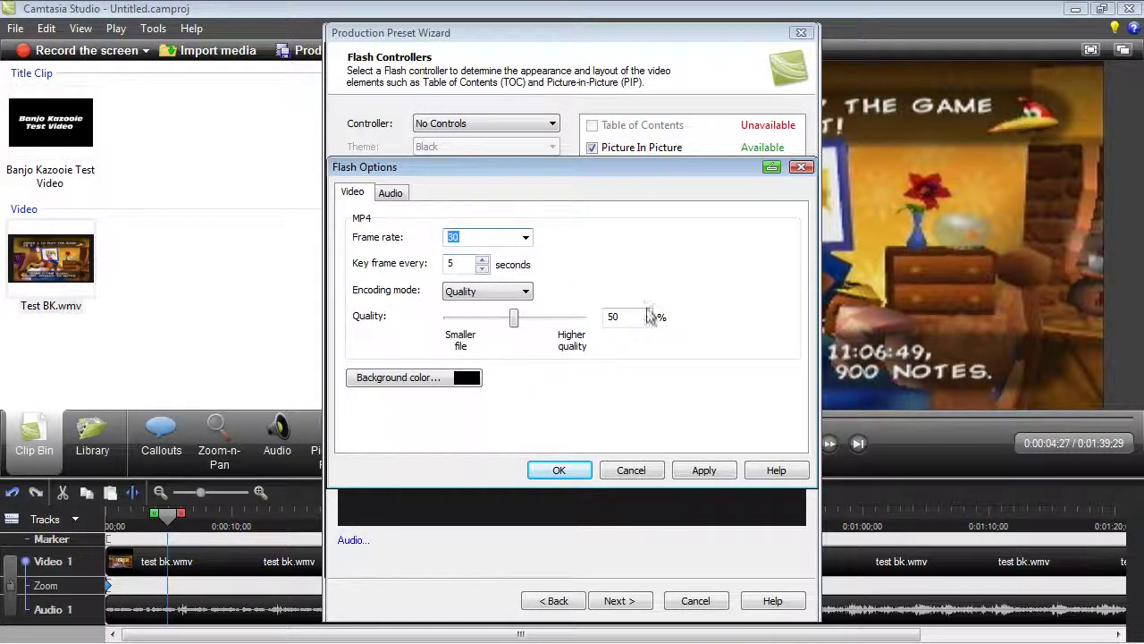
click(524, 292)
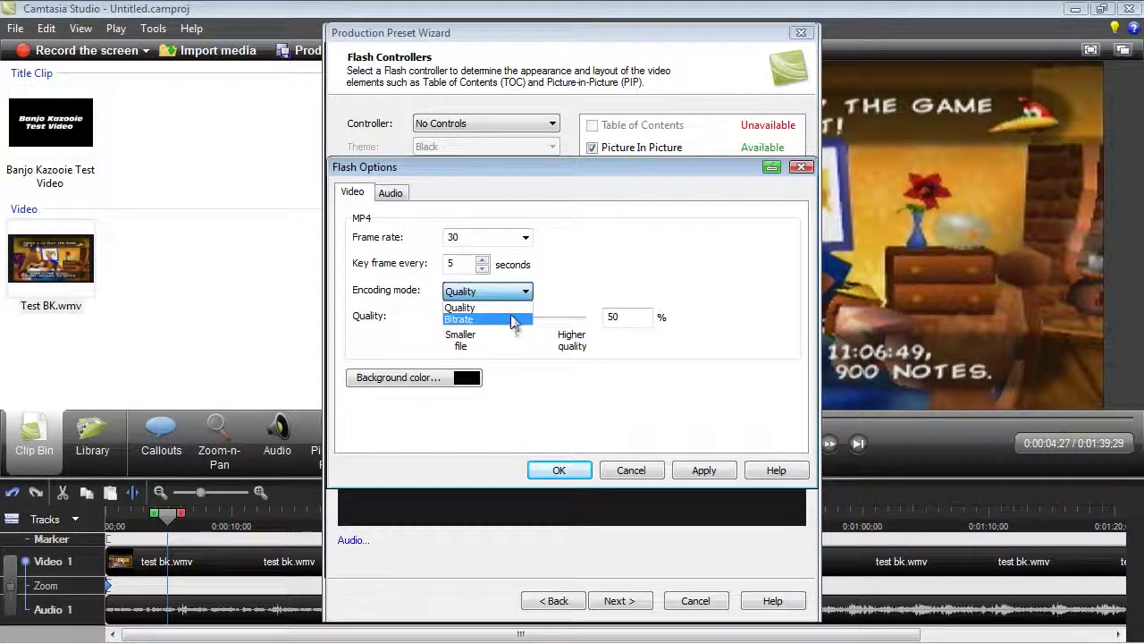
click(524, 292)
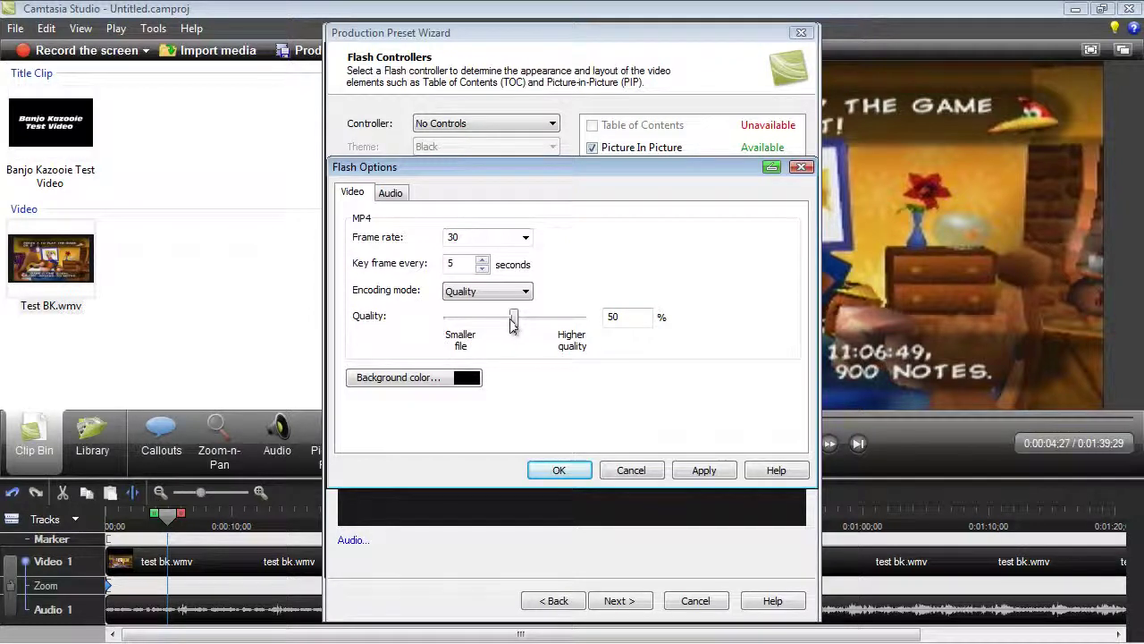
drag(515, 320, 571, 336)
click(709, 474)
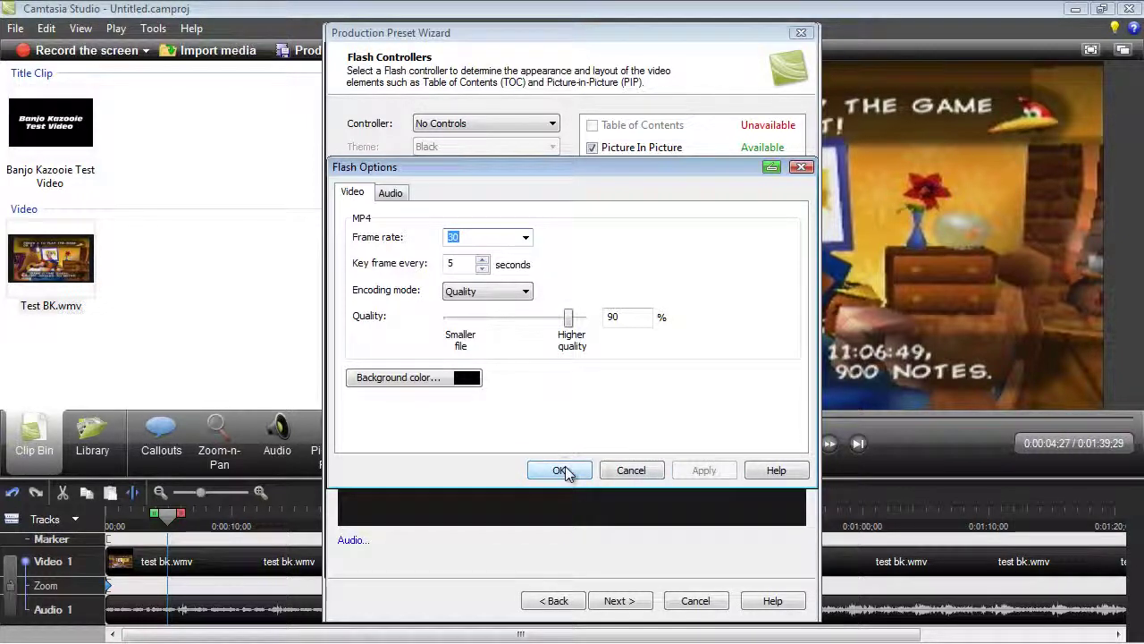
click(563, 468)
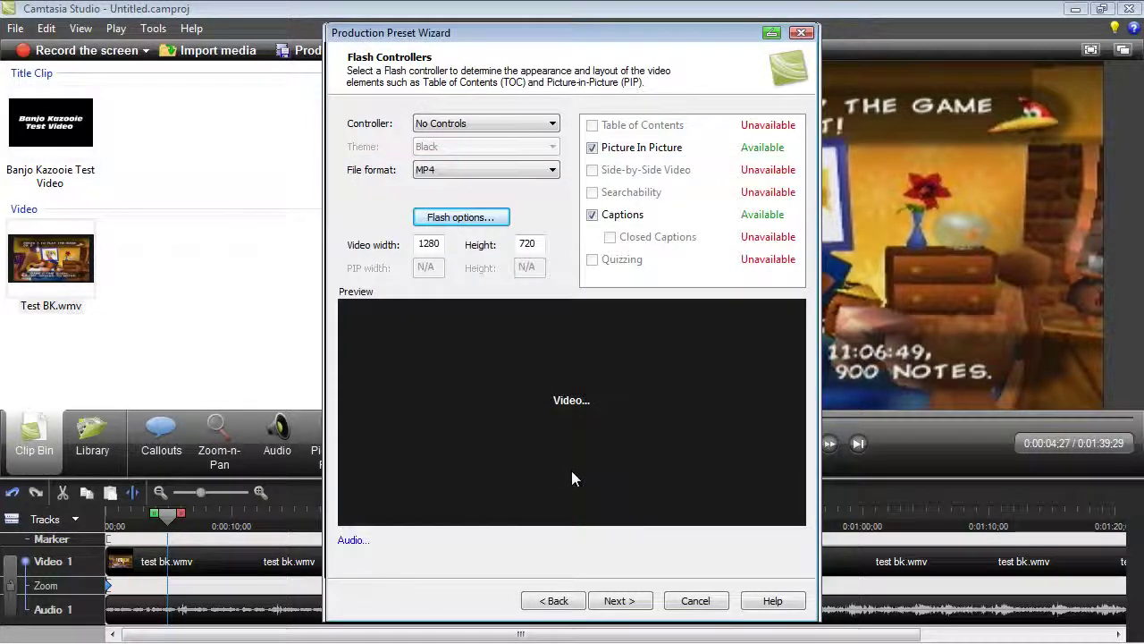
click(623, 600)
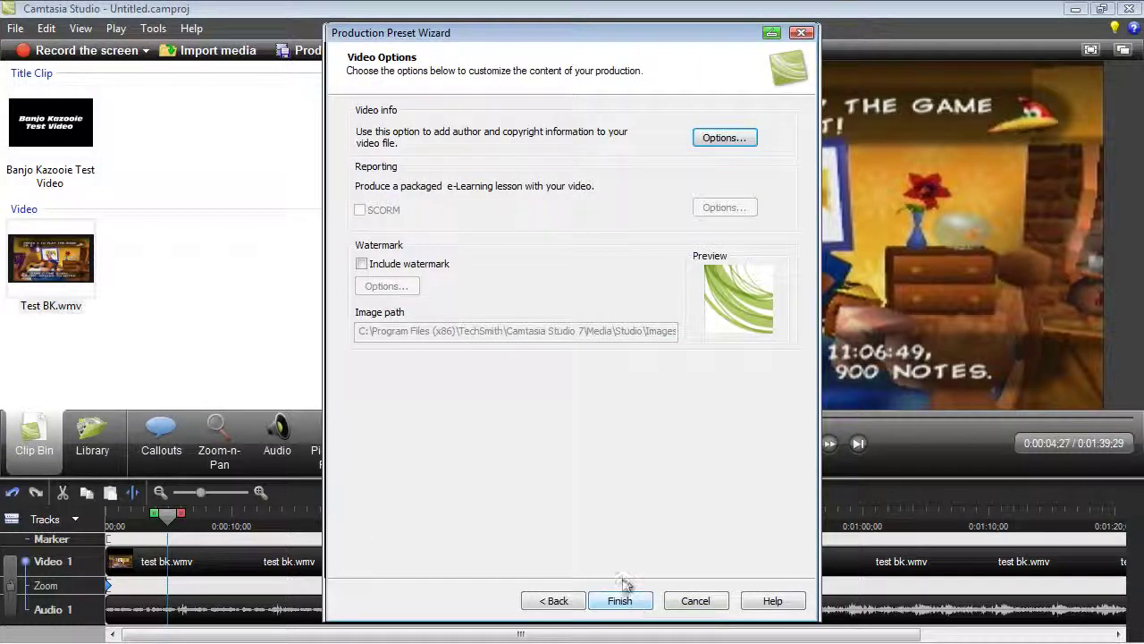
Include a watermark in the preset and set its opacity to 54%
click(361, 264)
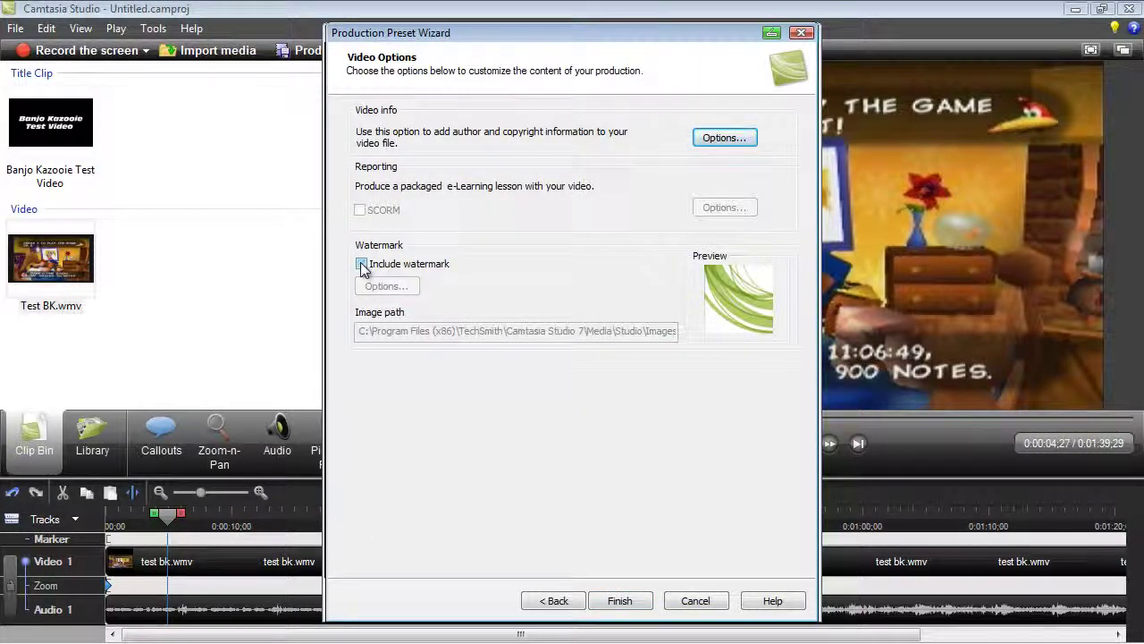
click(392, 288)
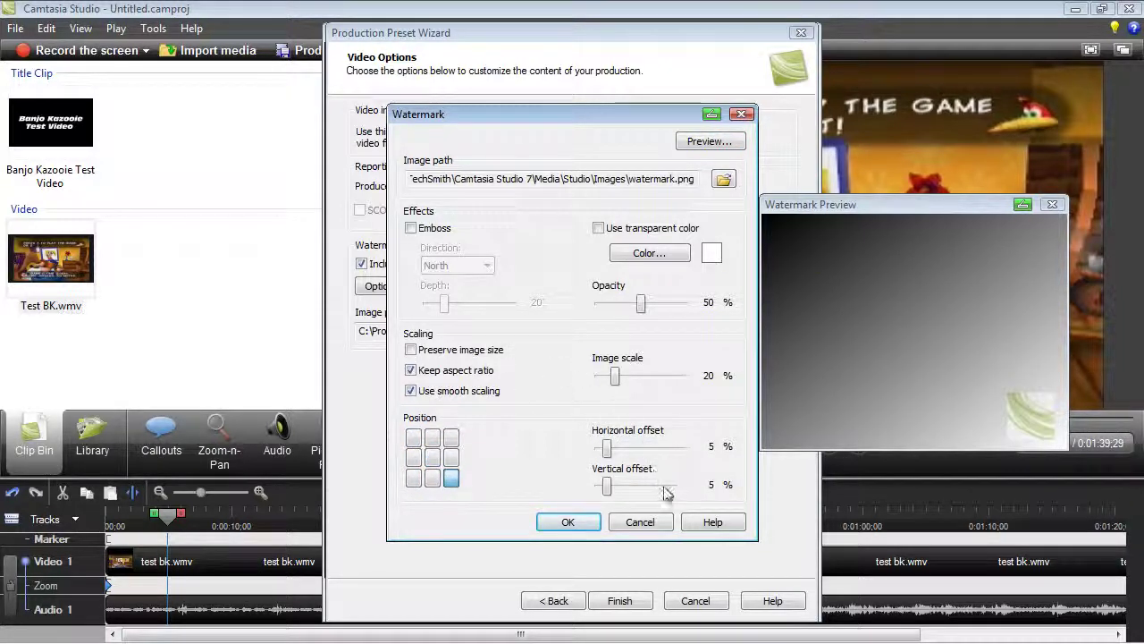
drag(614, 375, 615, 406)
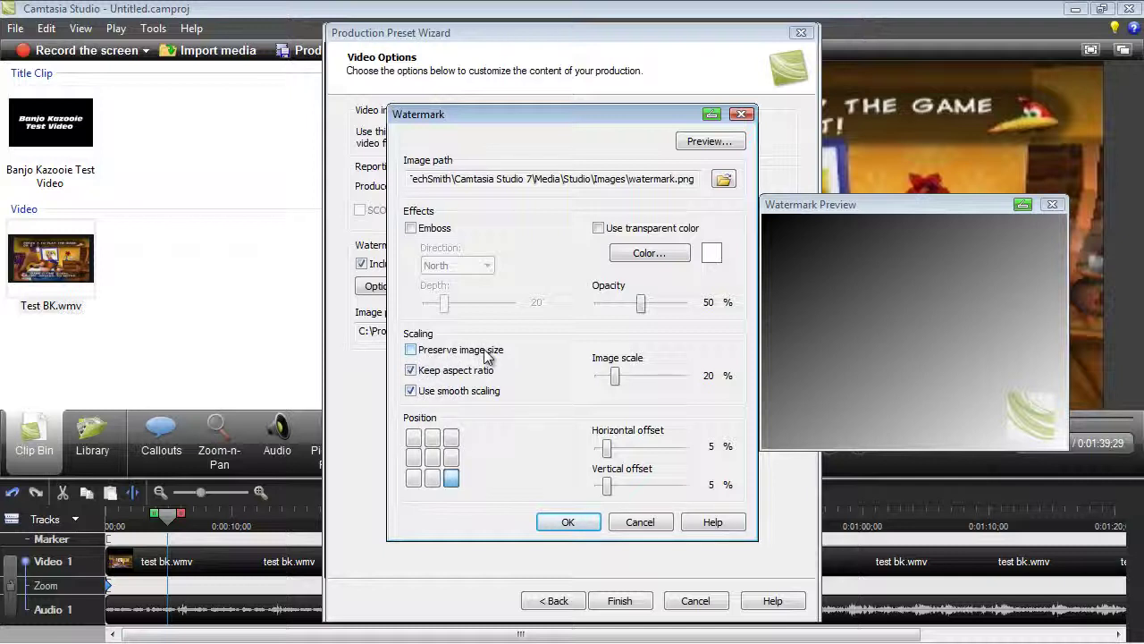
mouse_move(647, 306)
mouse_down()
mouse_move(705, 311)
mouse_move(586, 312)
mouse_move(644, 306)
mouse_up()
click(648, 311)
Try the watermark's transparent color option, changing the color to bright green and back to white
click(598, 229)
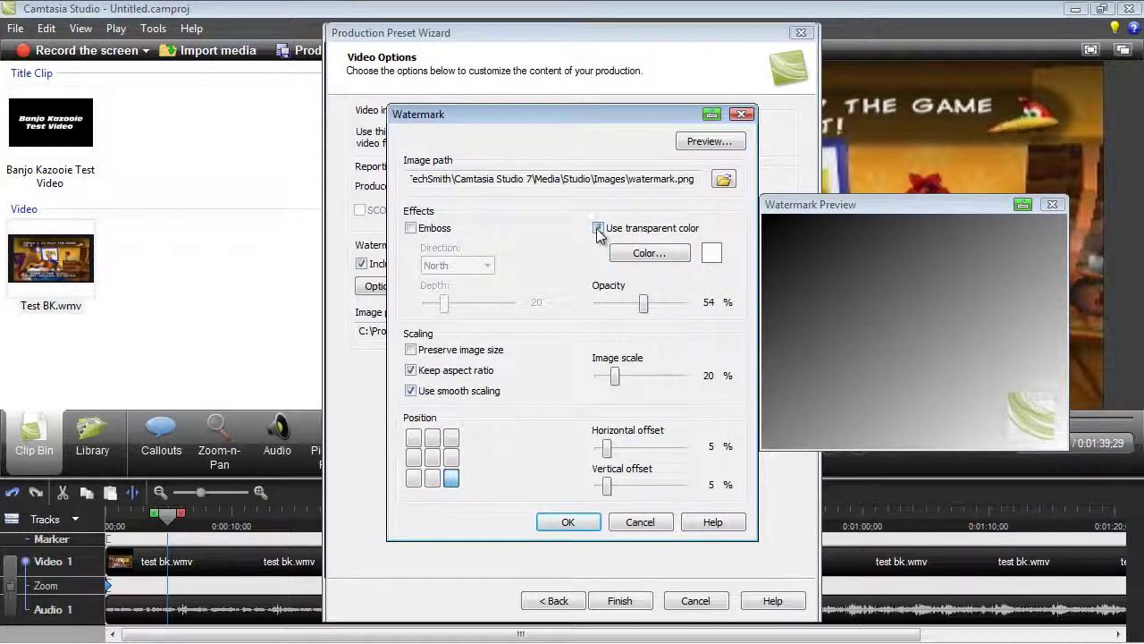
click(598, 229)
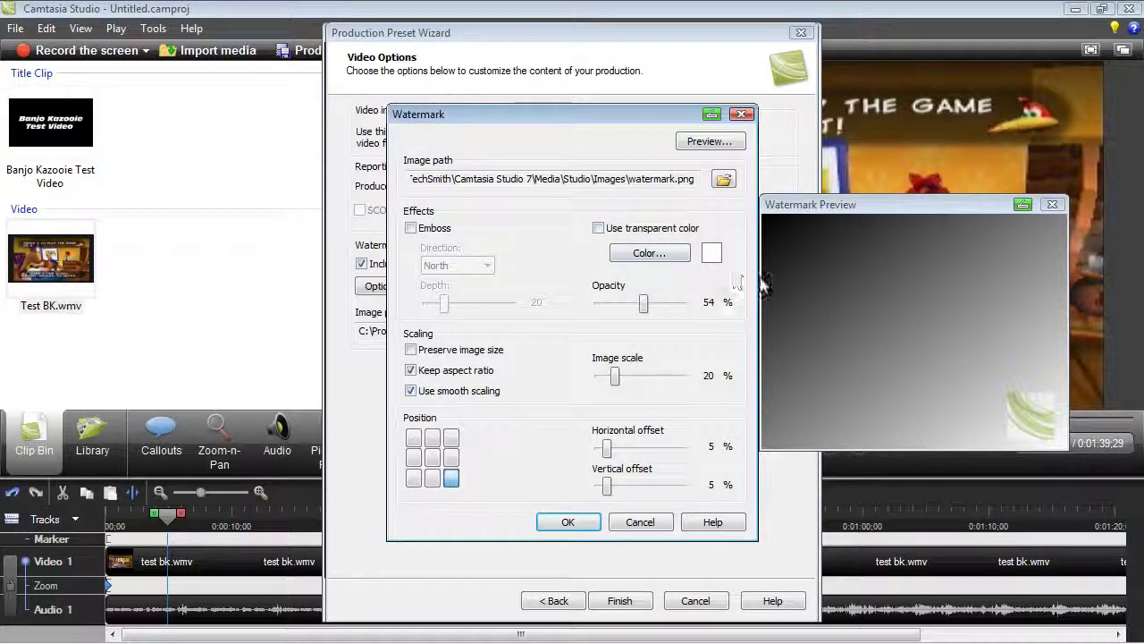
click(598, 229)
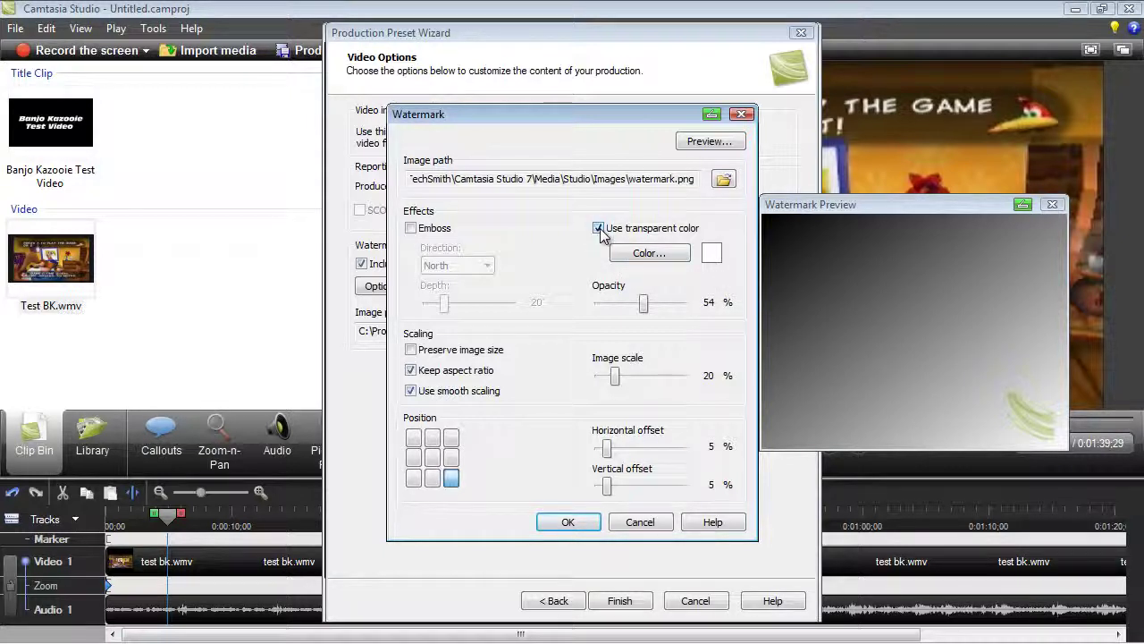
click(711, 255)
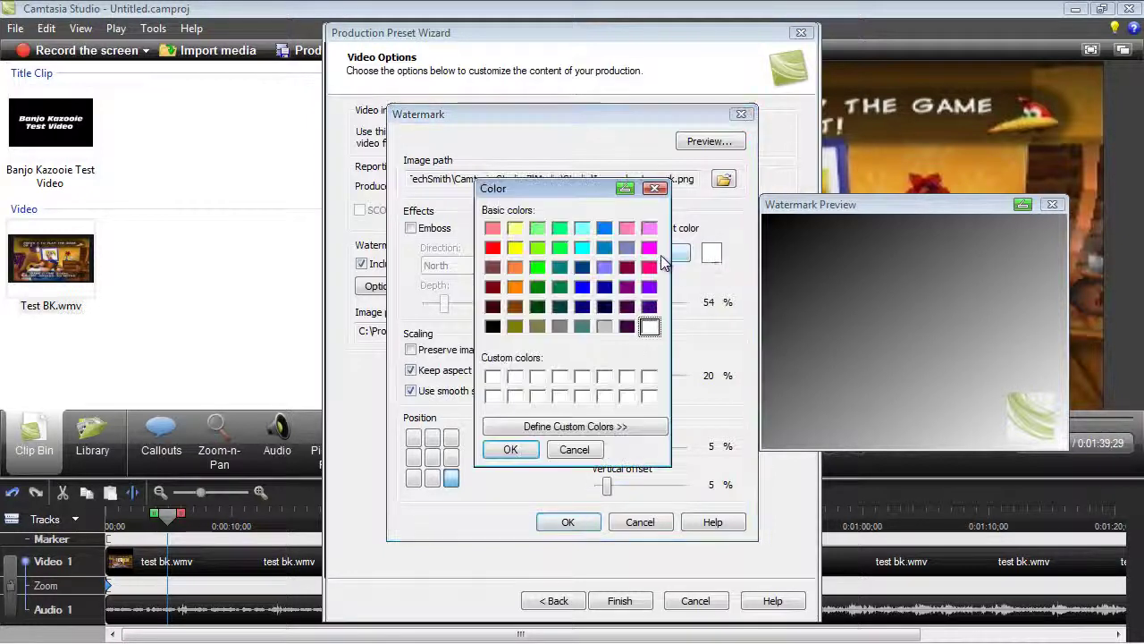
click(540, 250)
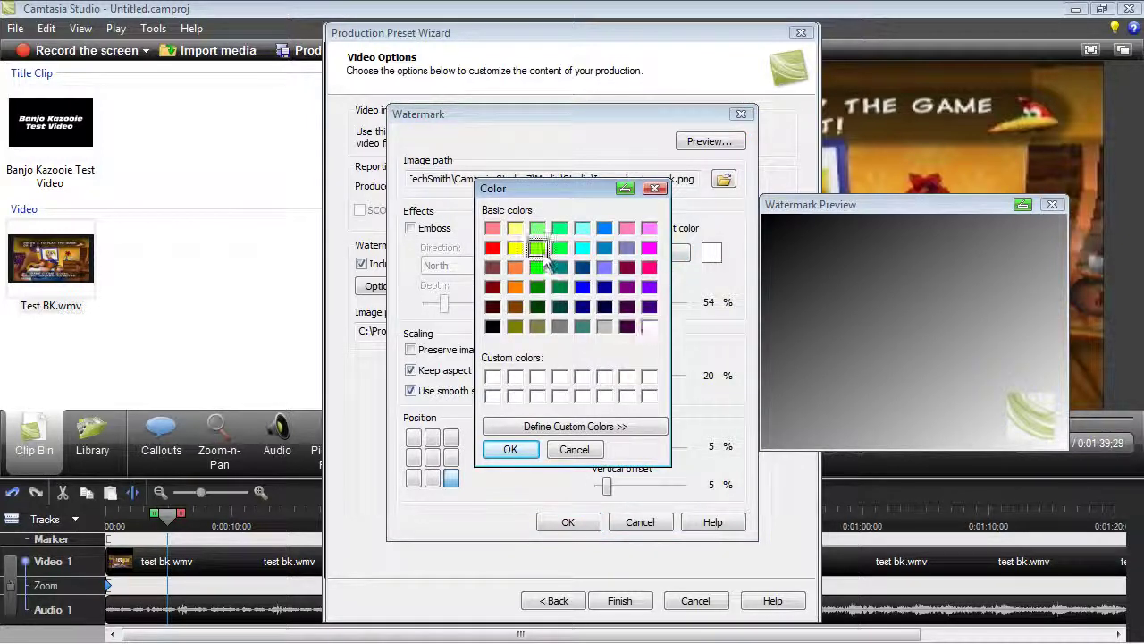
click(510, 449)
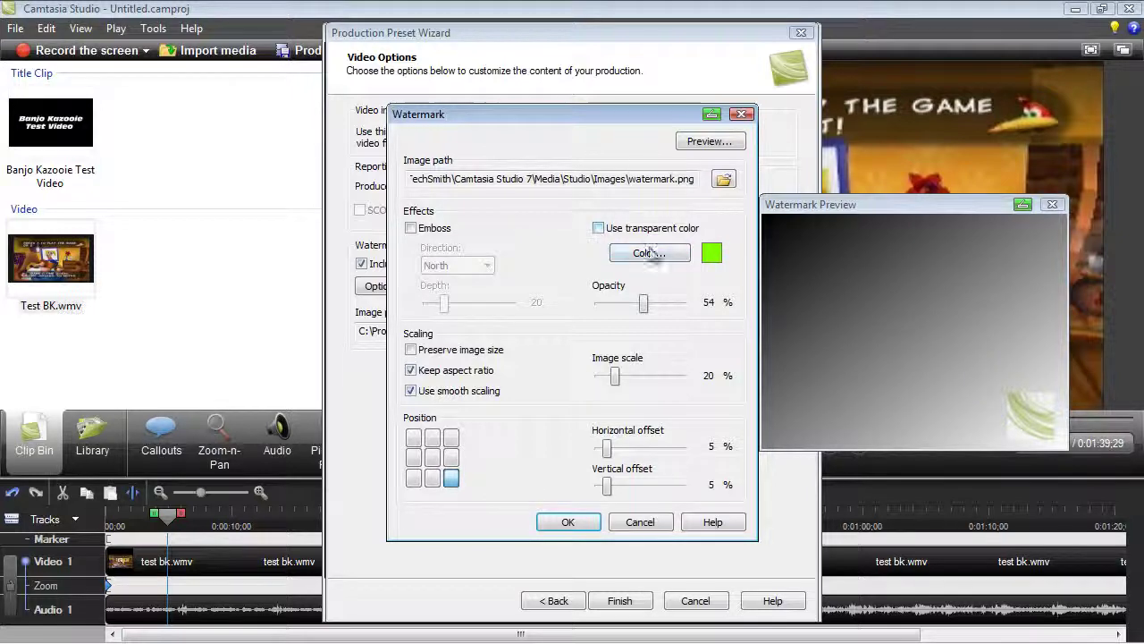
click(641, 255)
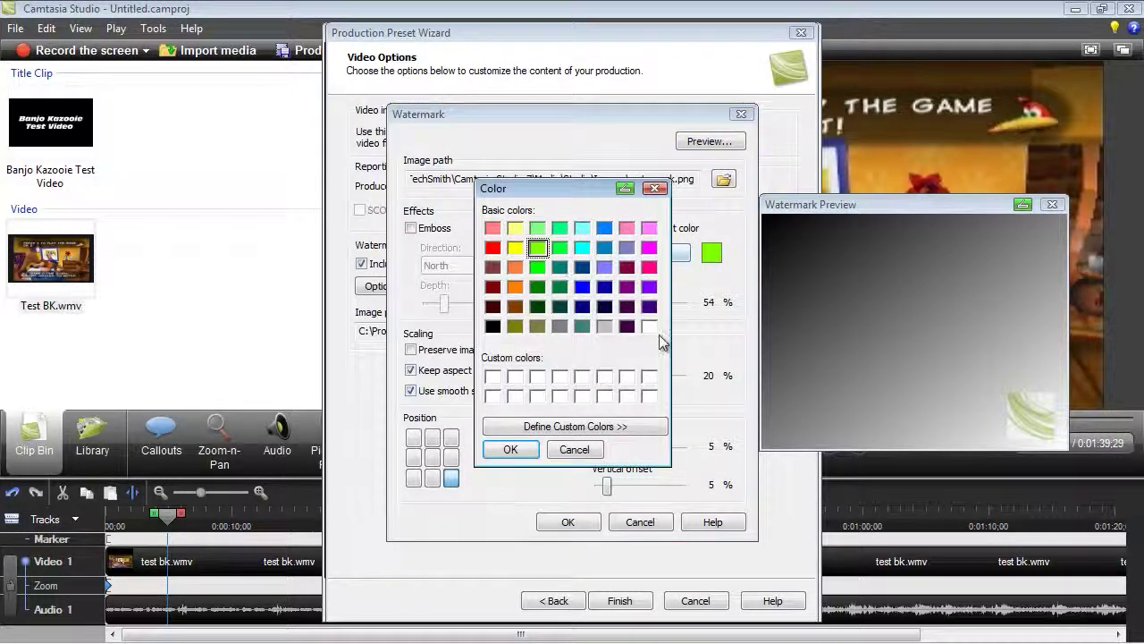
click(650, 327)
click(507, 450)
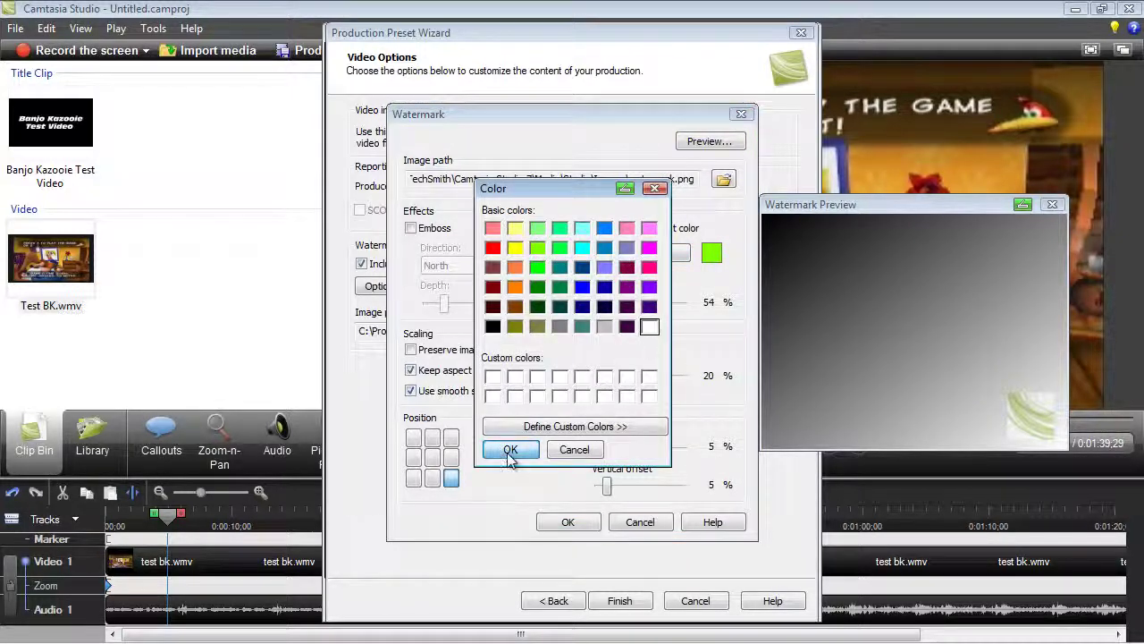
Replace the watermark image with Banjo!.png from the Pictures folder and accept the watermark settings
click(723, 181)
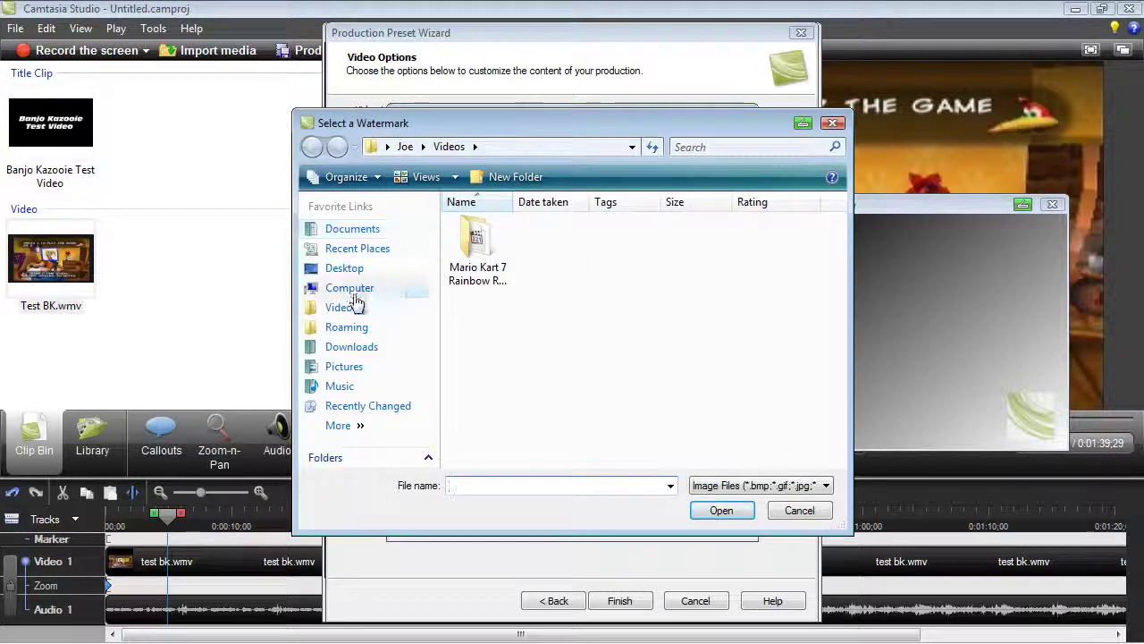
click(364, 374)
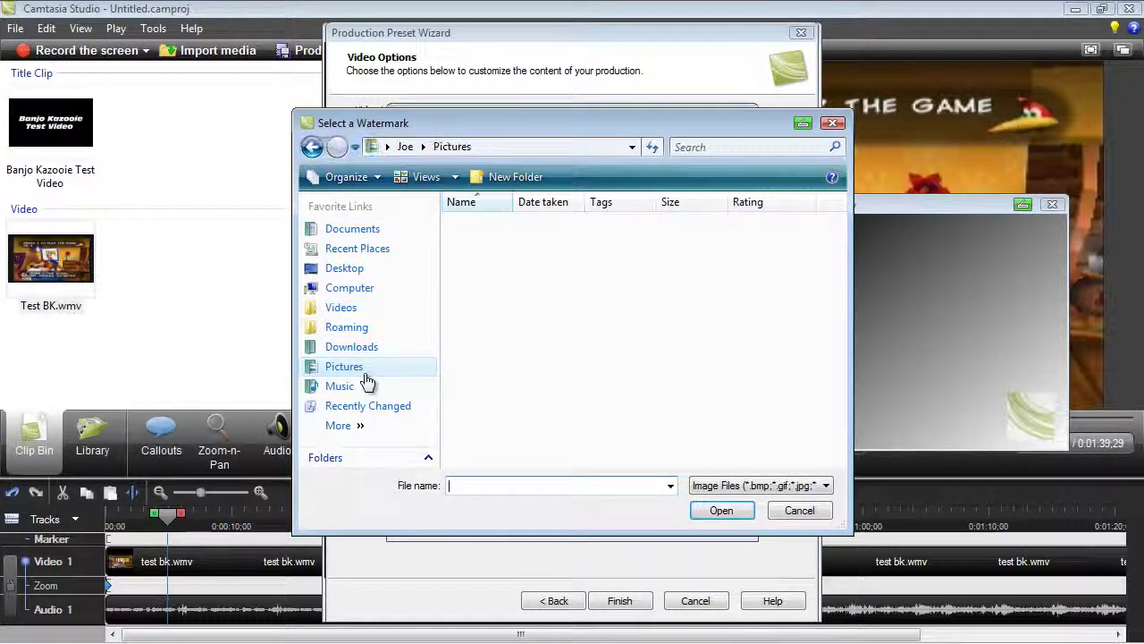
click(677, 416)
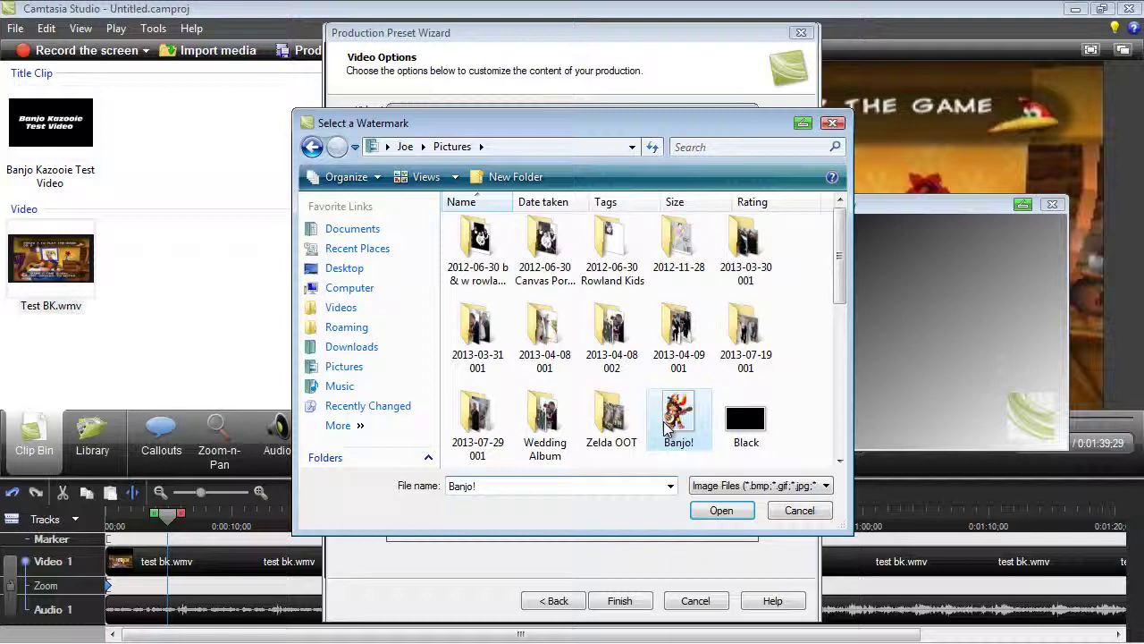
click(722, 511)
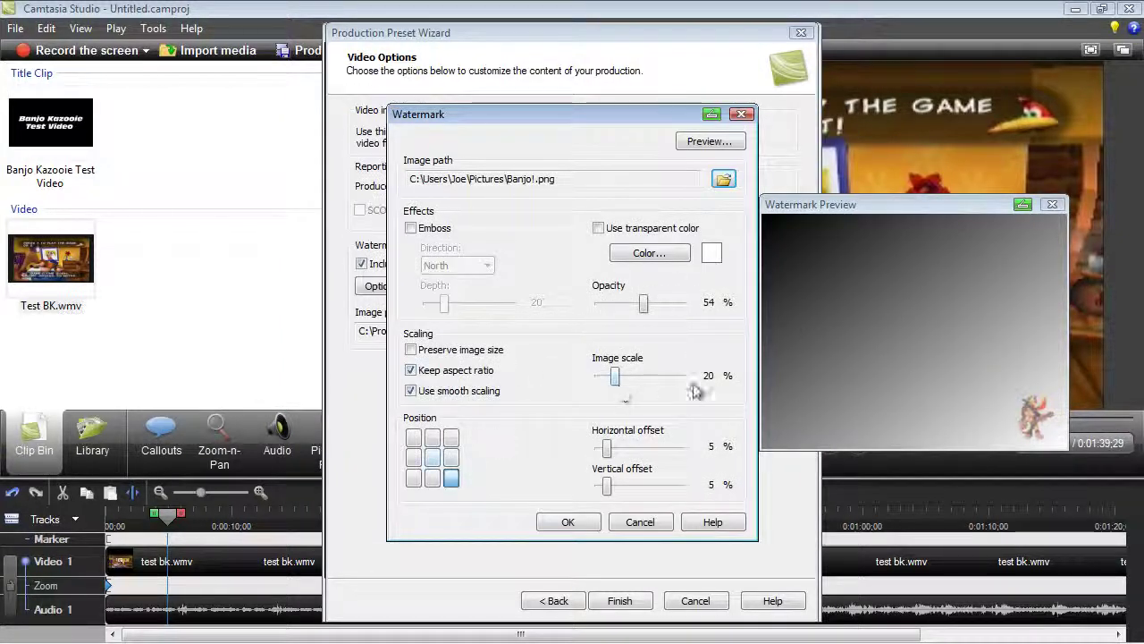
click(590, 521)
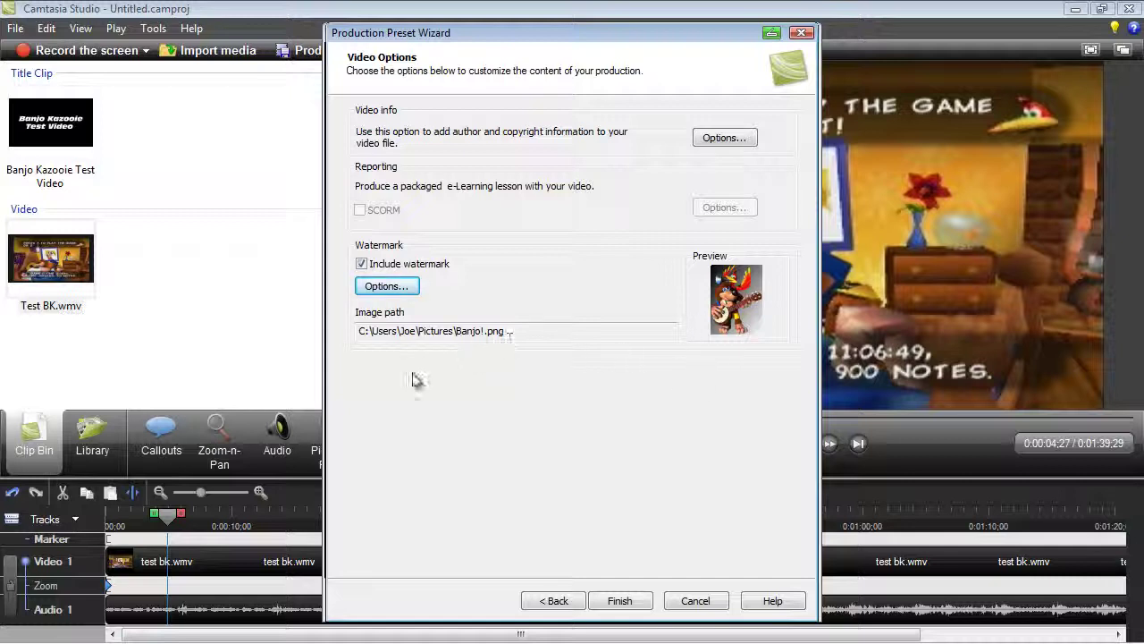
Exclude the watermark, finish the preset and keep Youtube HD (720p) selected among the production presets
click(362, 264)
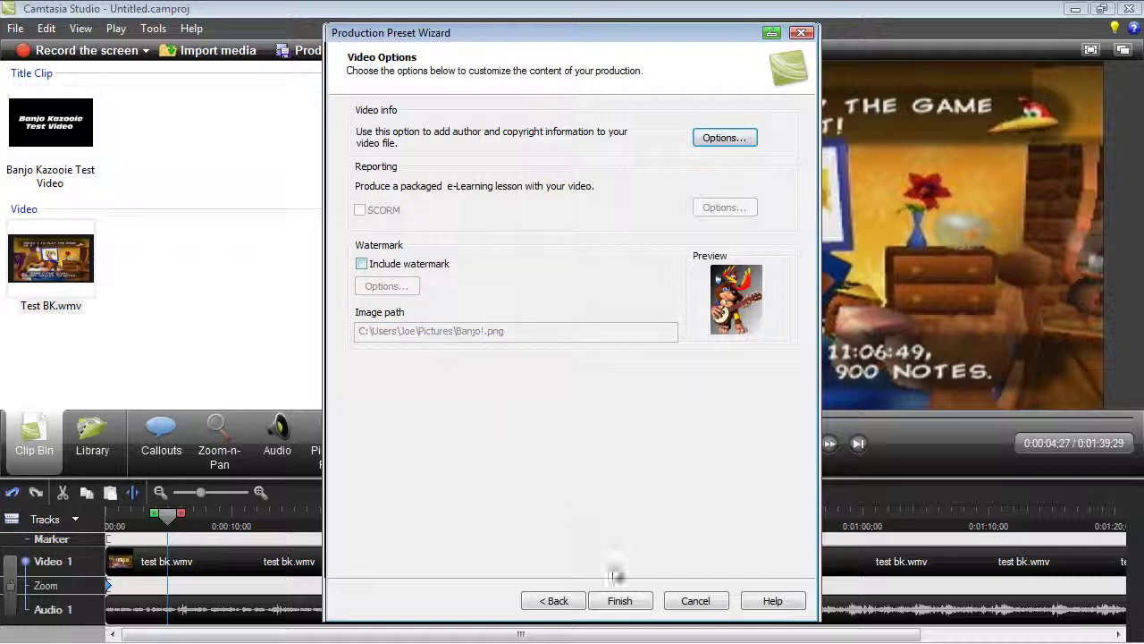
click(629, 604)
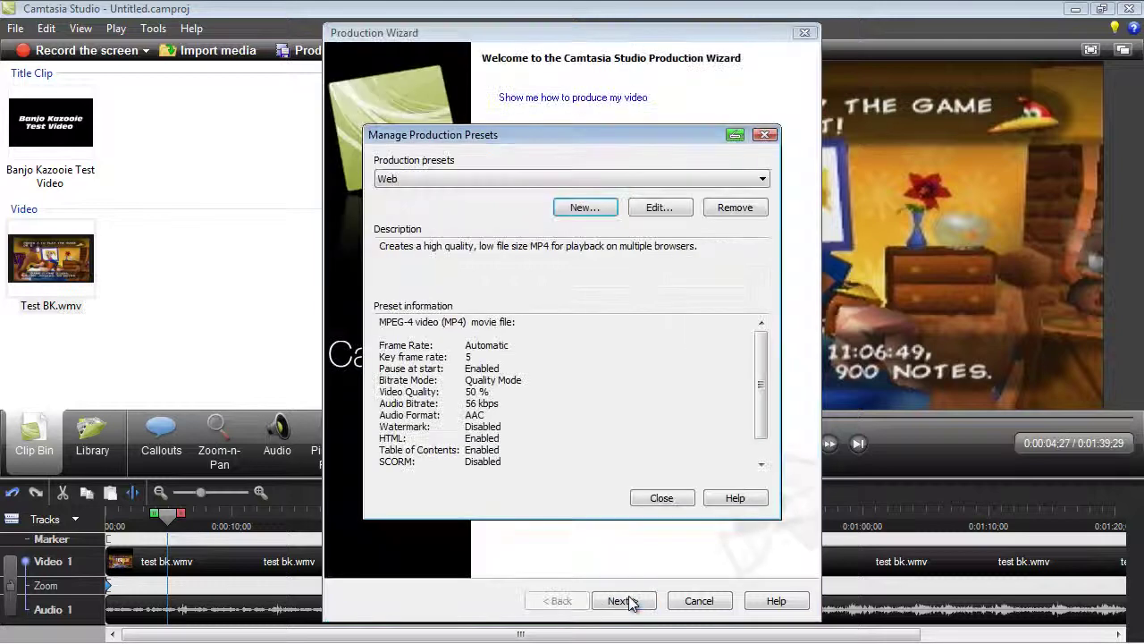
click(650, 183)
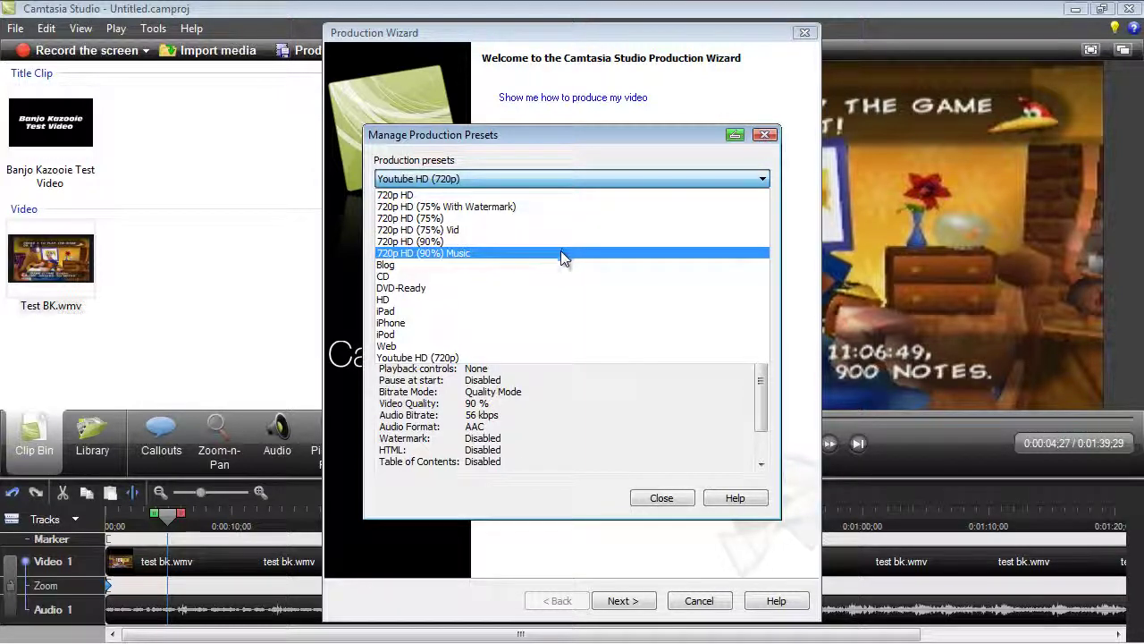
click(635, 176)
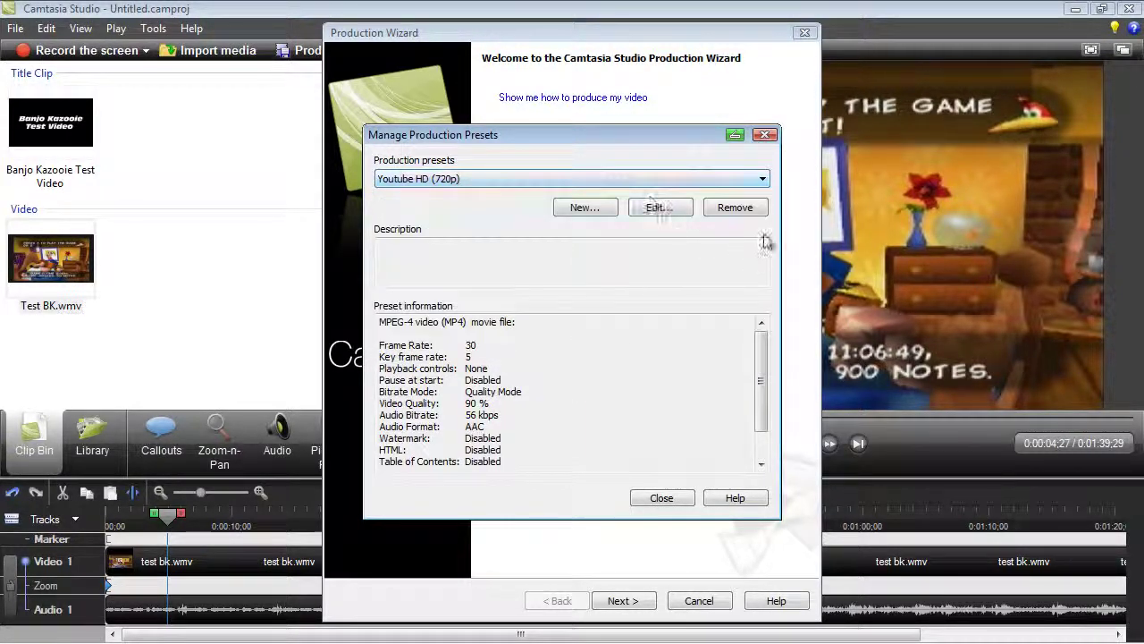
Close the preset manager, choose the Youtube HD (720p) preset for the production and continue to the file settings
click(663, 498)
click(683, 141)
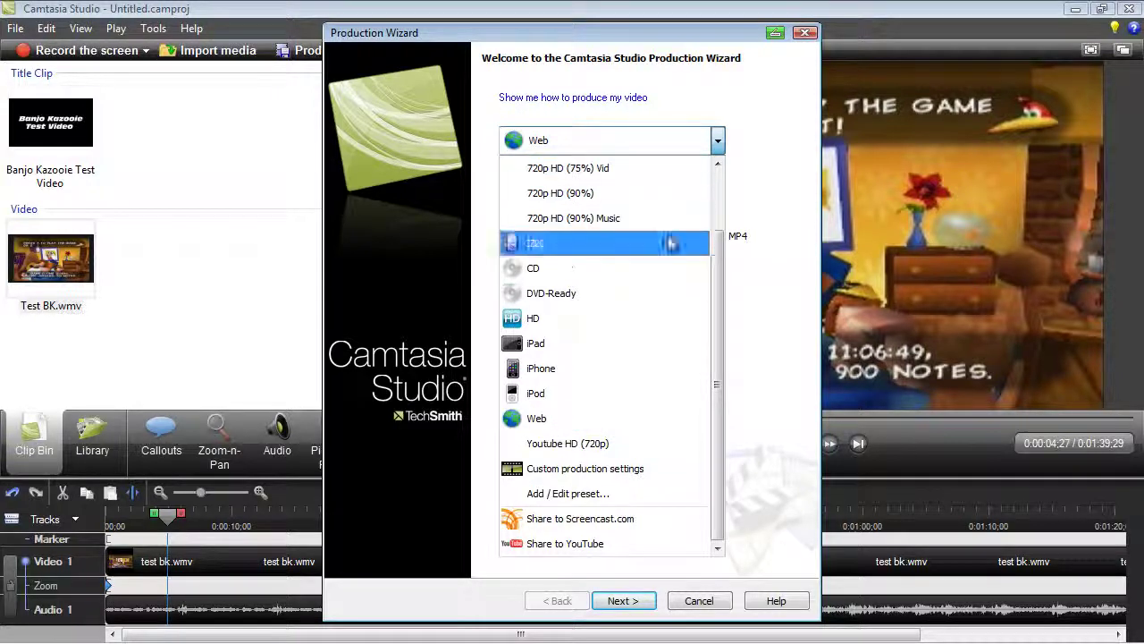
drag(720, 278, 723, 200)
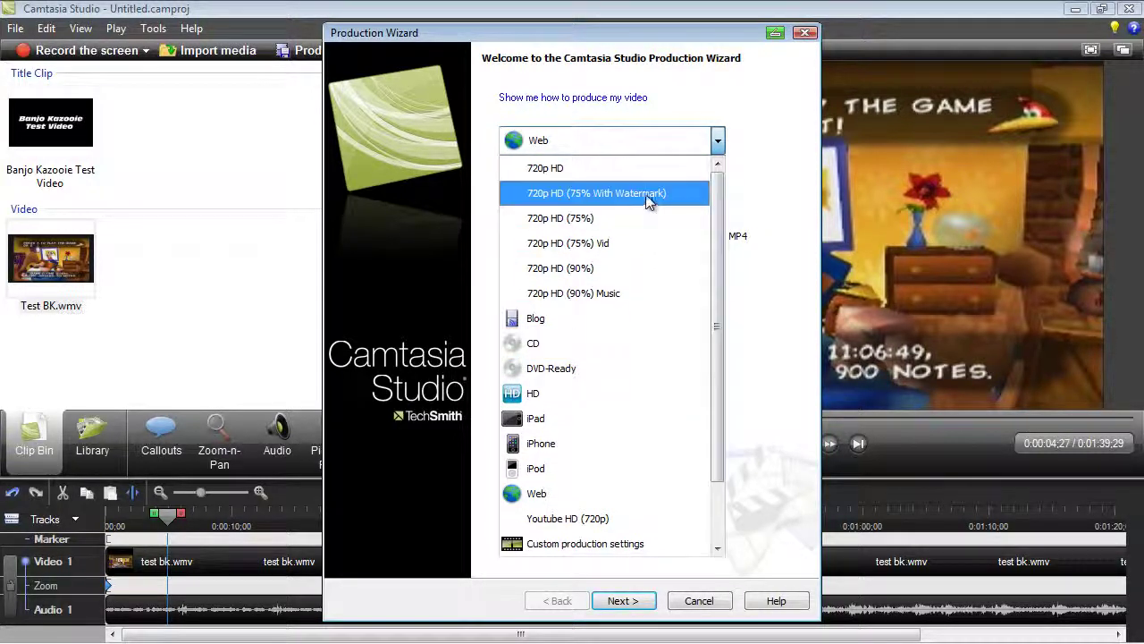
drag(718, 272, 698, 429)
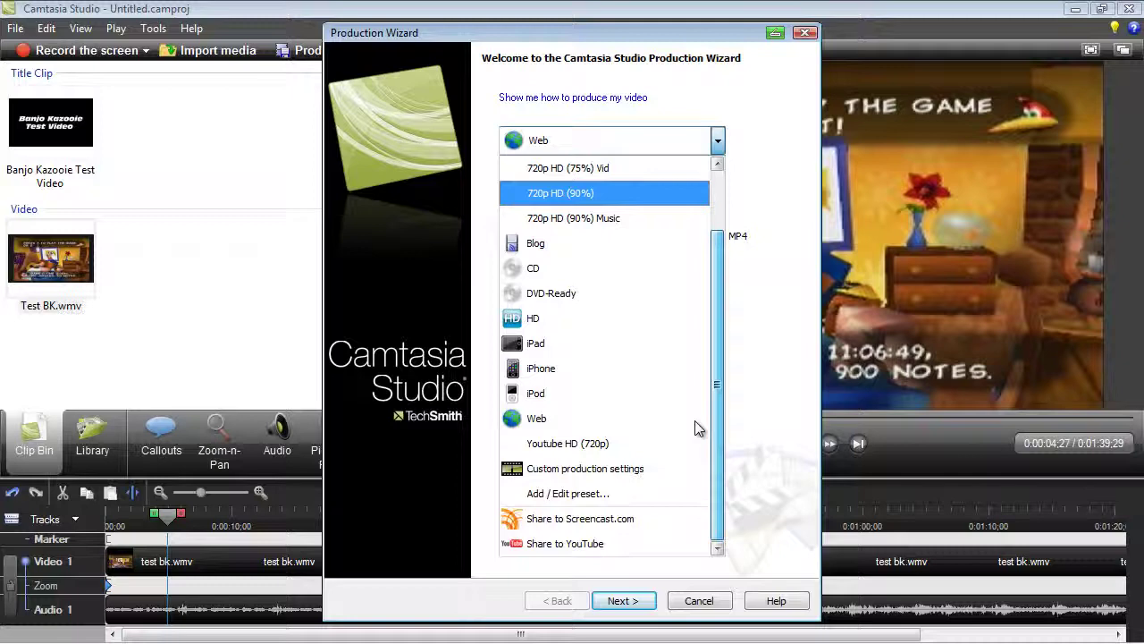
click(576, 445)
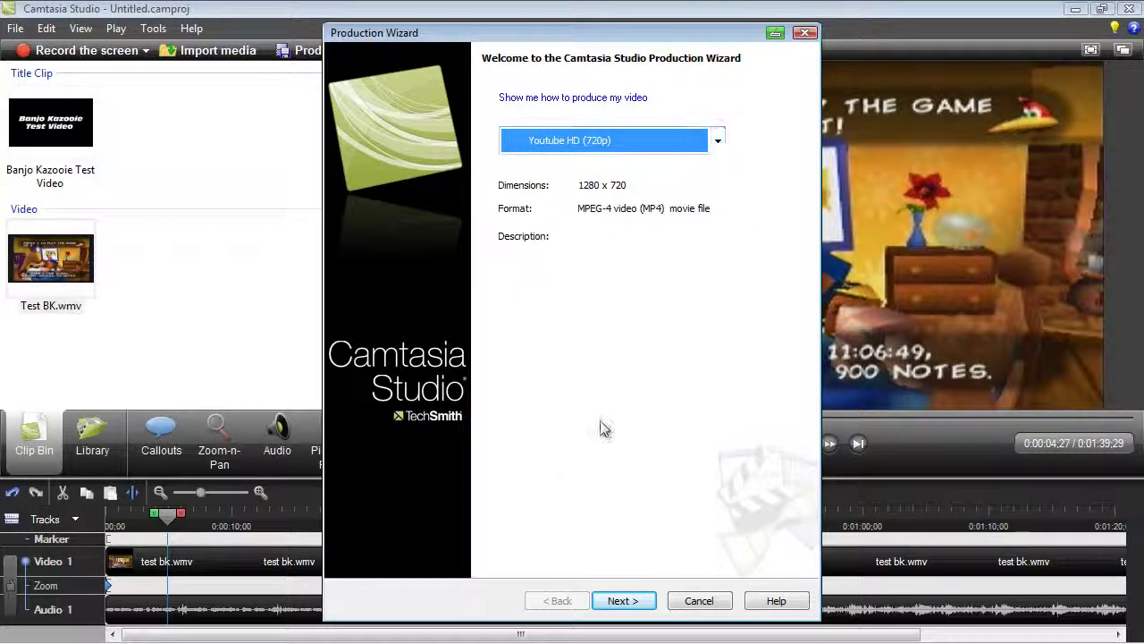
click(623, 601)
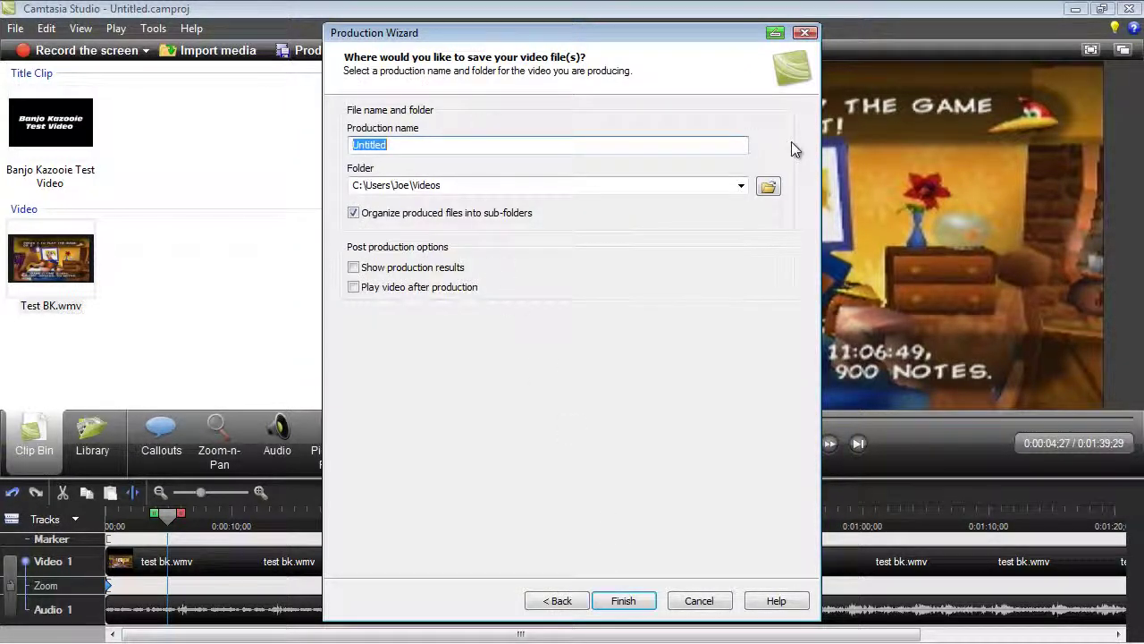
Name the production Banjo Test, disable organizing produced files into sub-folders, and produce the video
text(B)
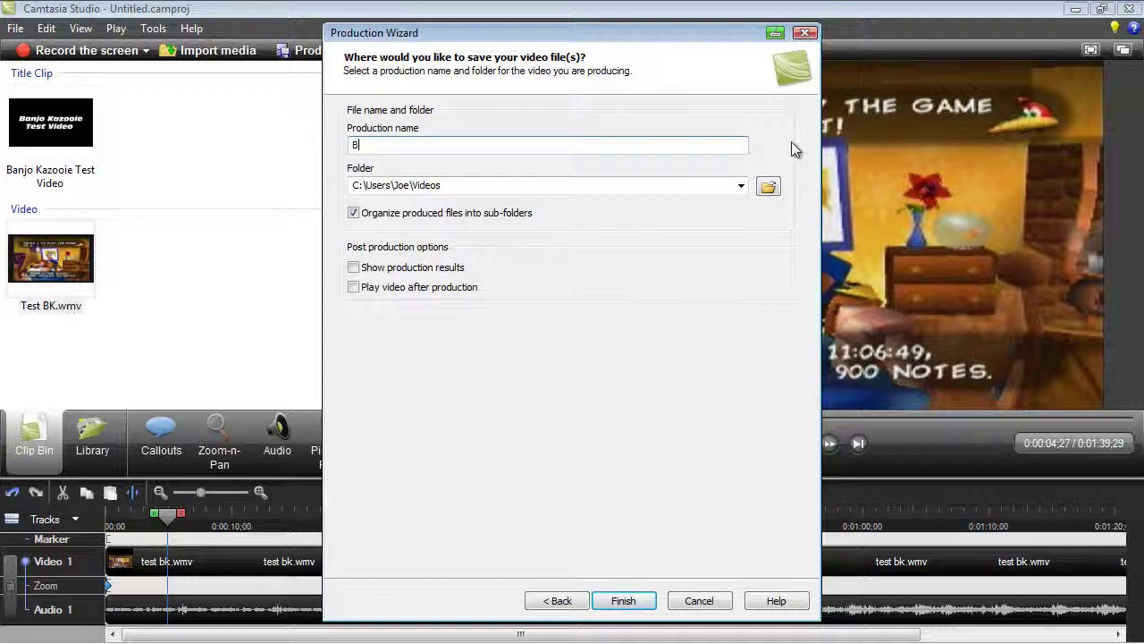
text(anjo Test)
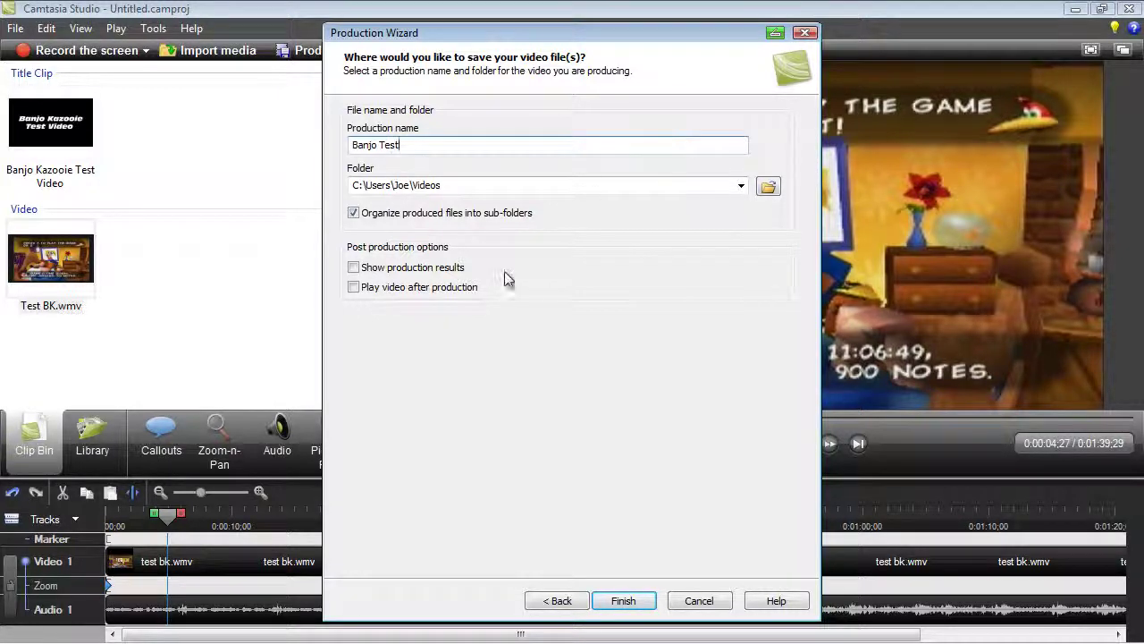
click(354, 213)
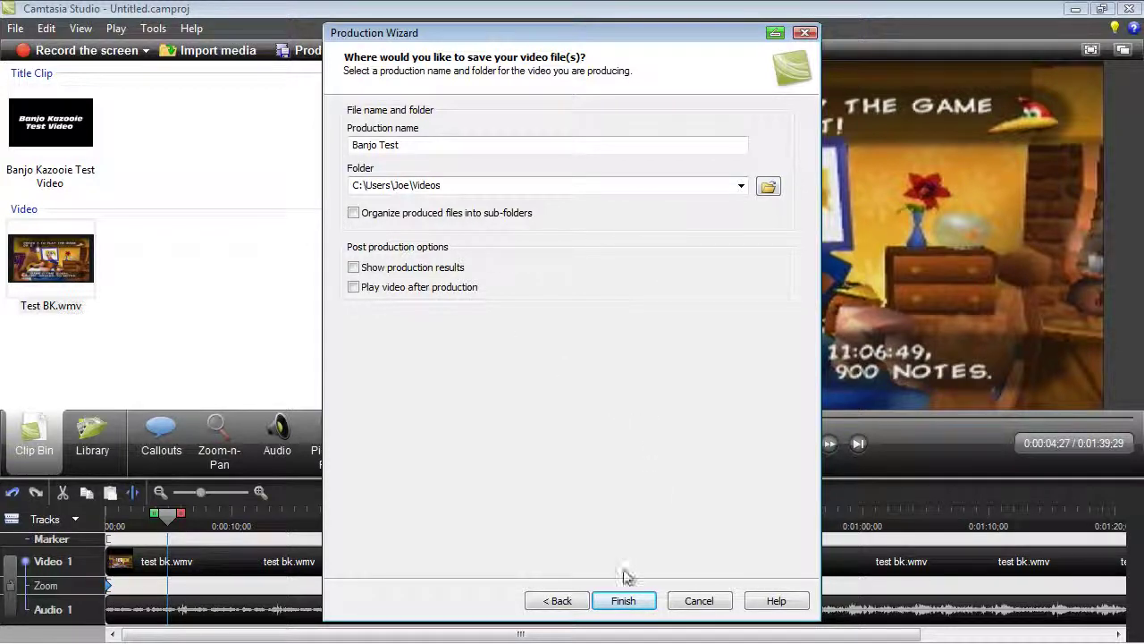
click(626, 600)
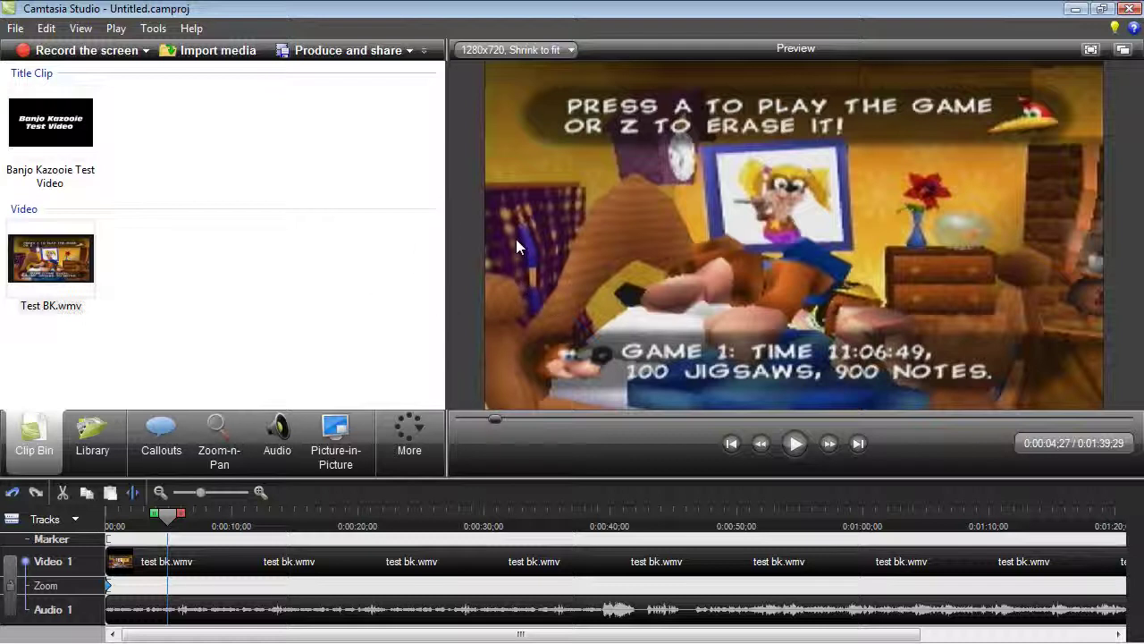
click(676, 565)
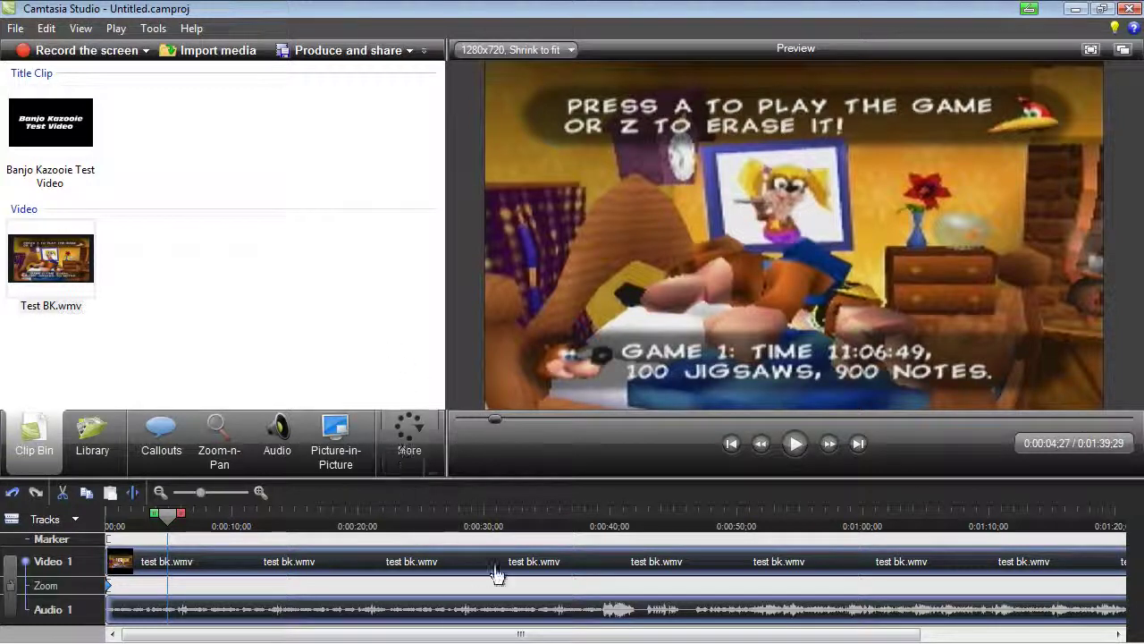
drag(668, 517, 856, 517)
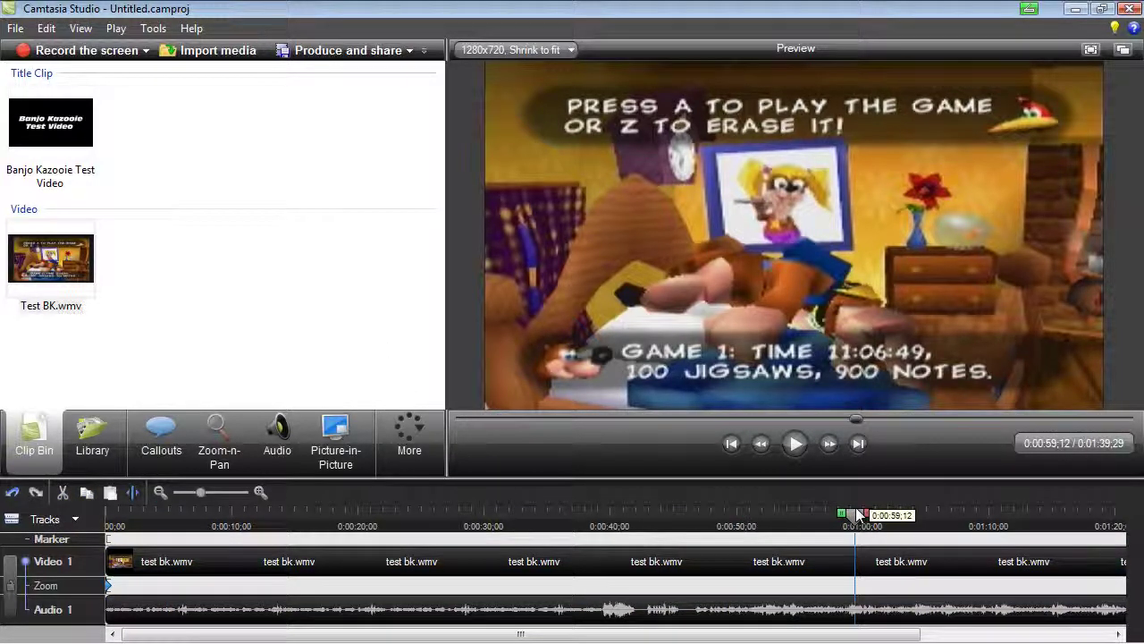
click(963, 514)
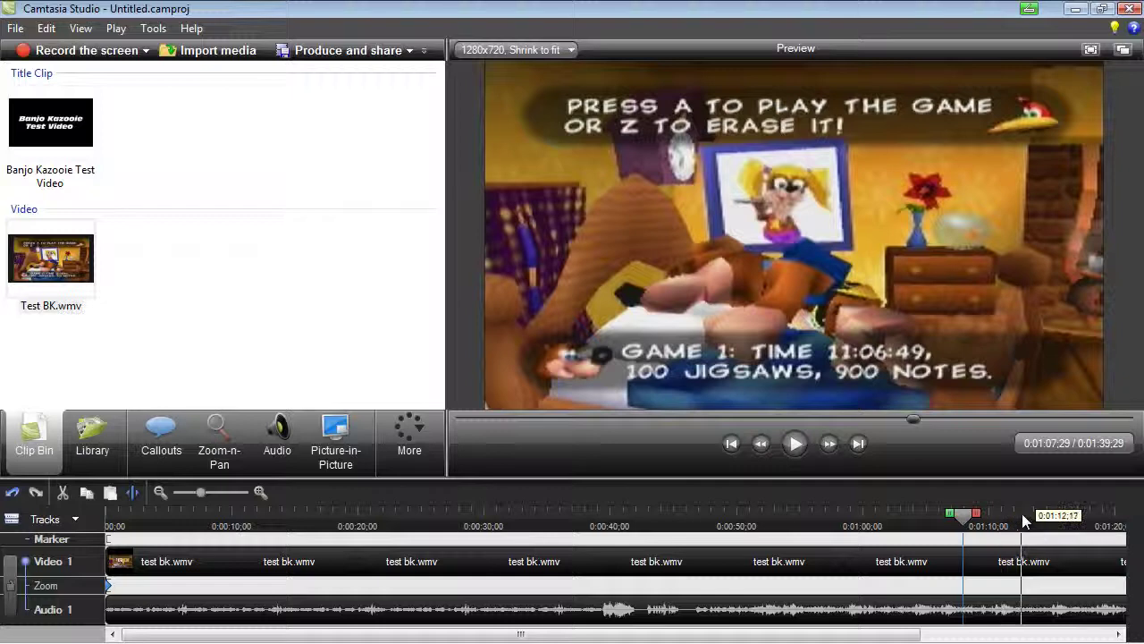
click(1021, 514)
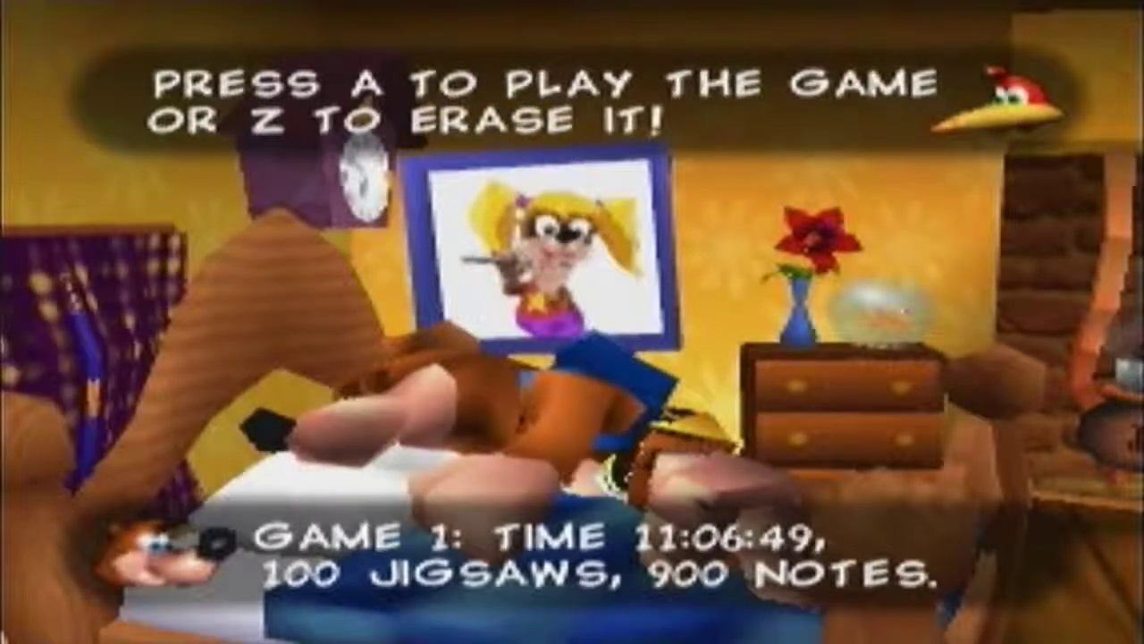
key(Return)
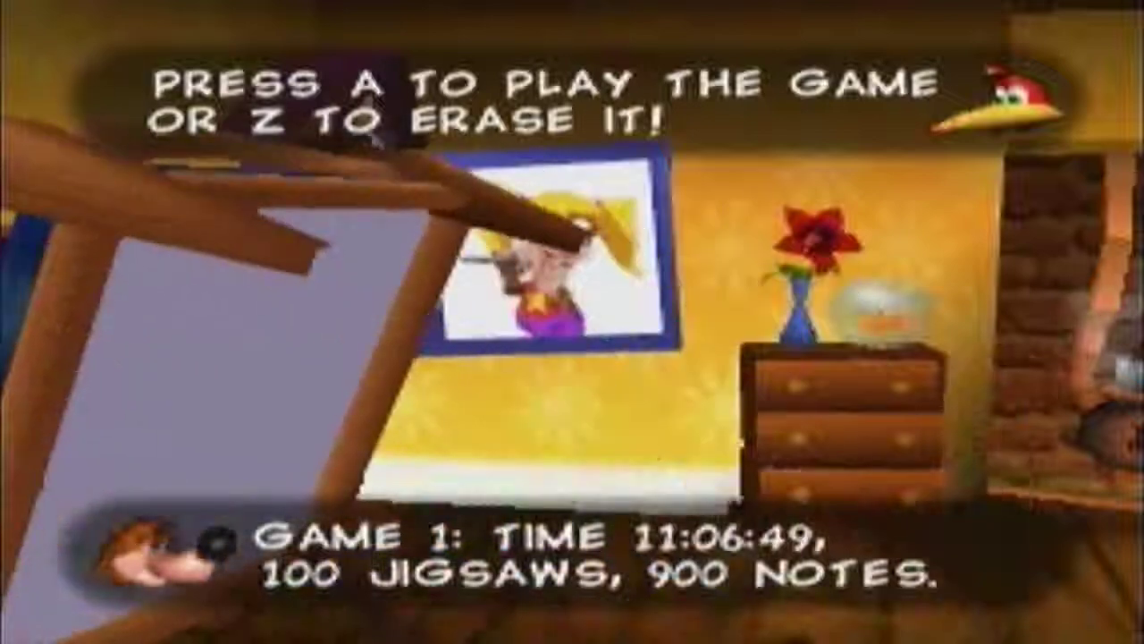